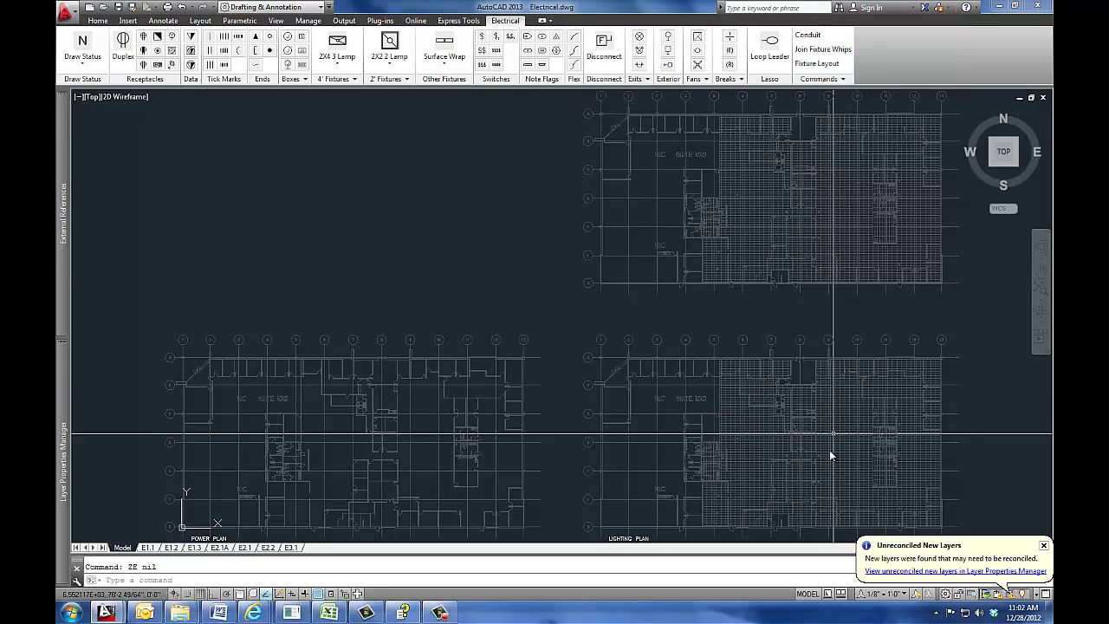
# Zoom in and pan so the lighting plan's open office area fills the view.
pyautogui.scroll(5, 867, 499)
pyautogui.scroll(2, 867, 503)
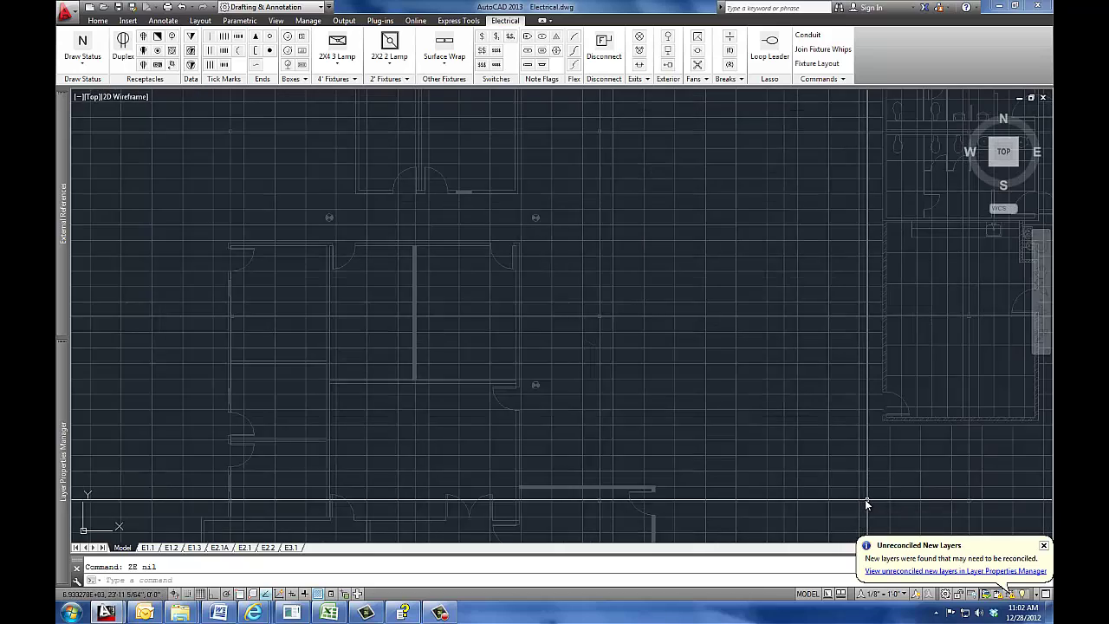
pyautogui.moveTo(867, 503); pyautogui.dragTo(626, 379, button='middle')
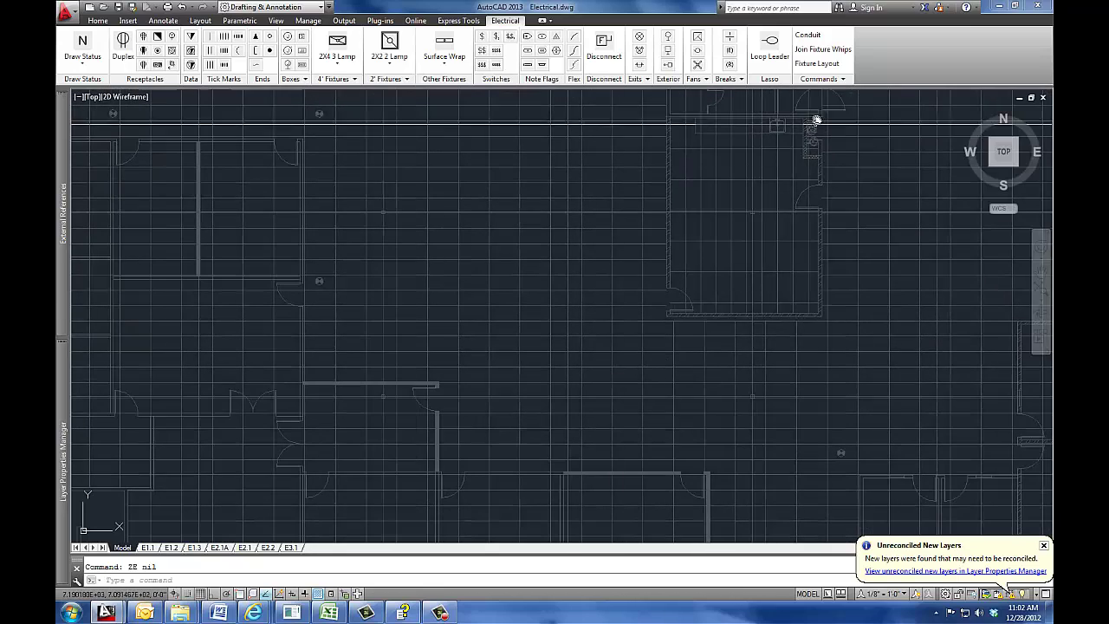
# Place a first row of six 3-lamp 2x4 fixtures by row on the T-bar grid.
pyautogui.click(817, 64)
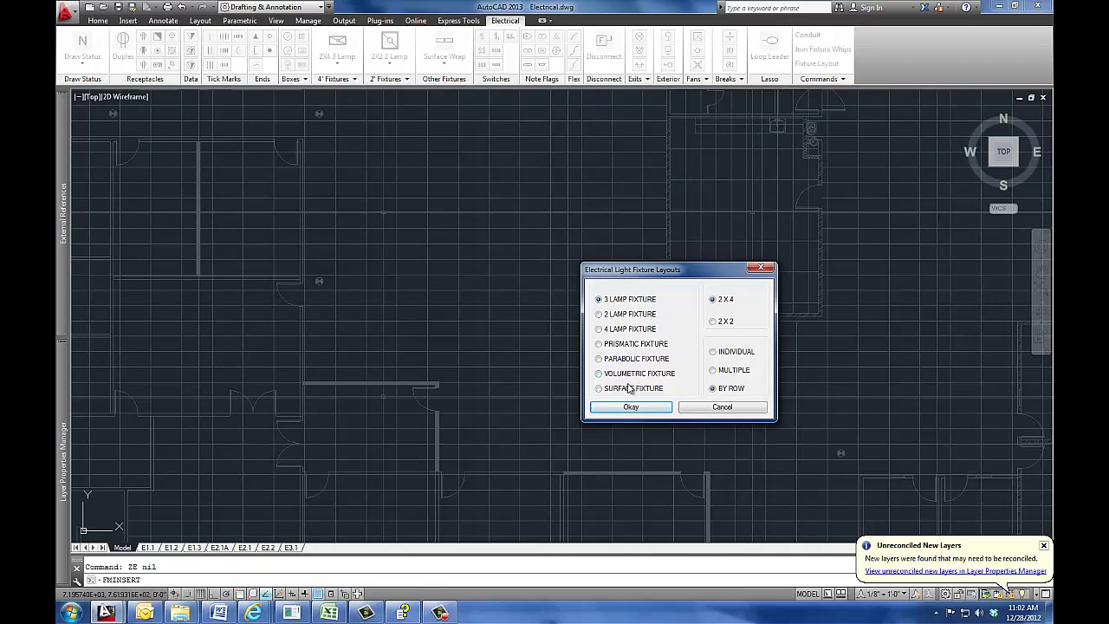
pyautogui.click(630, 408)
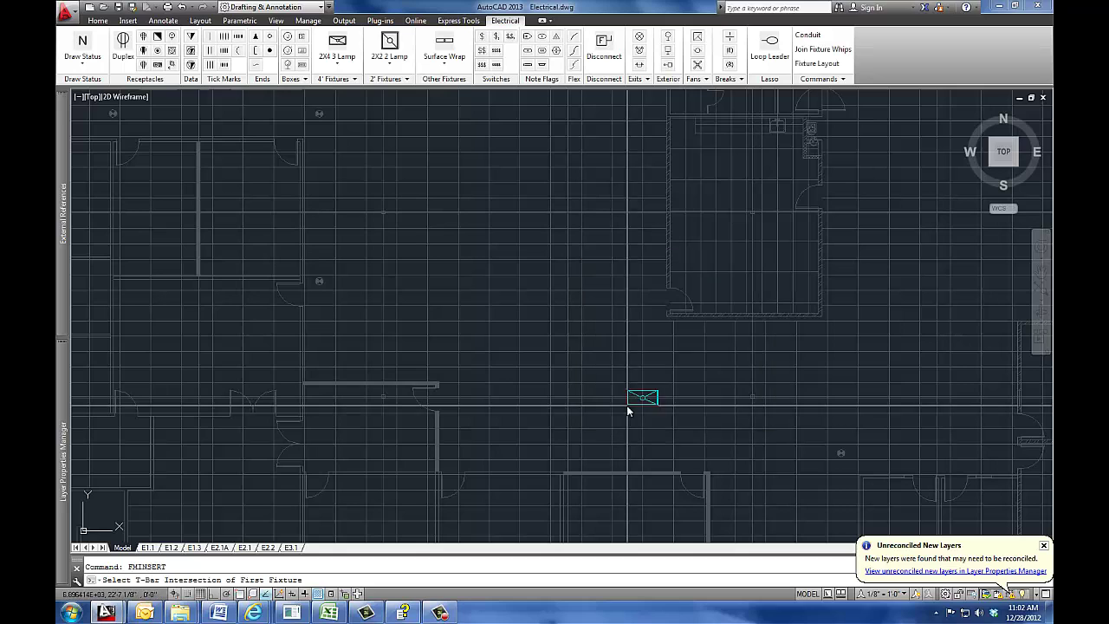
pyautogui.click(345, 351)
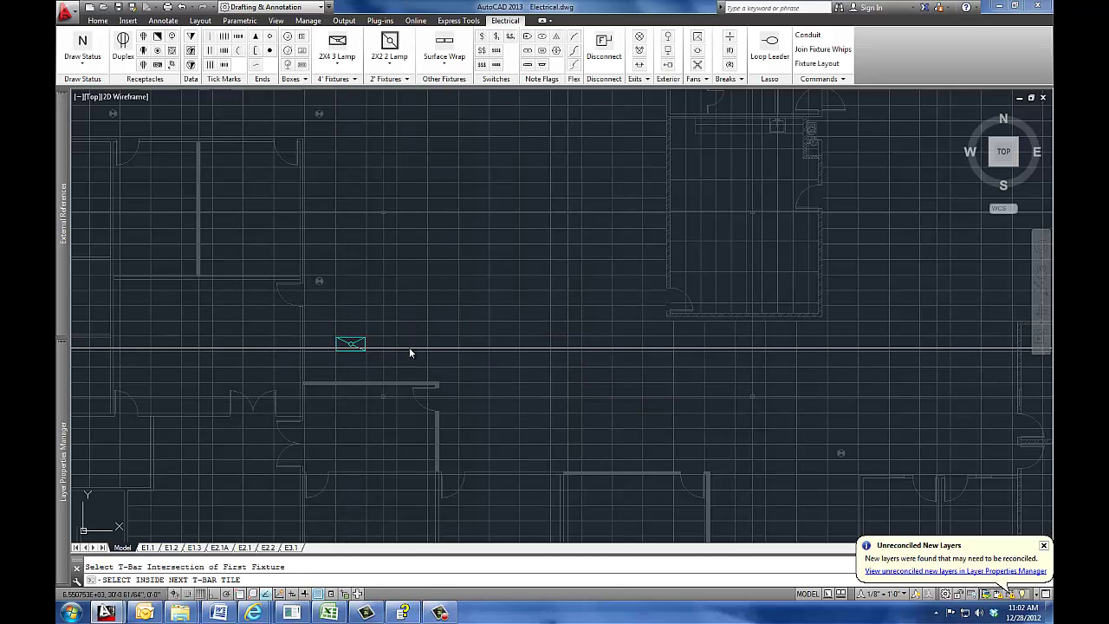
pyautogui.click(472, 351)
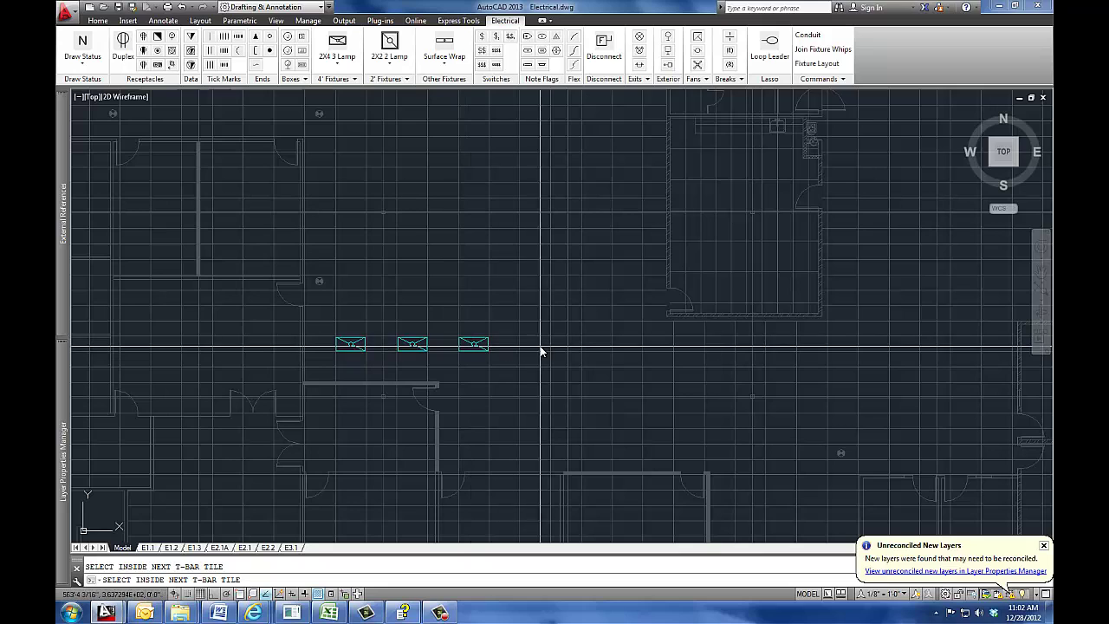
pyautogui.click(539, 347)
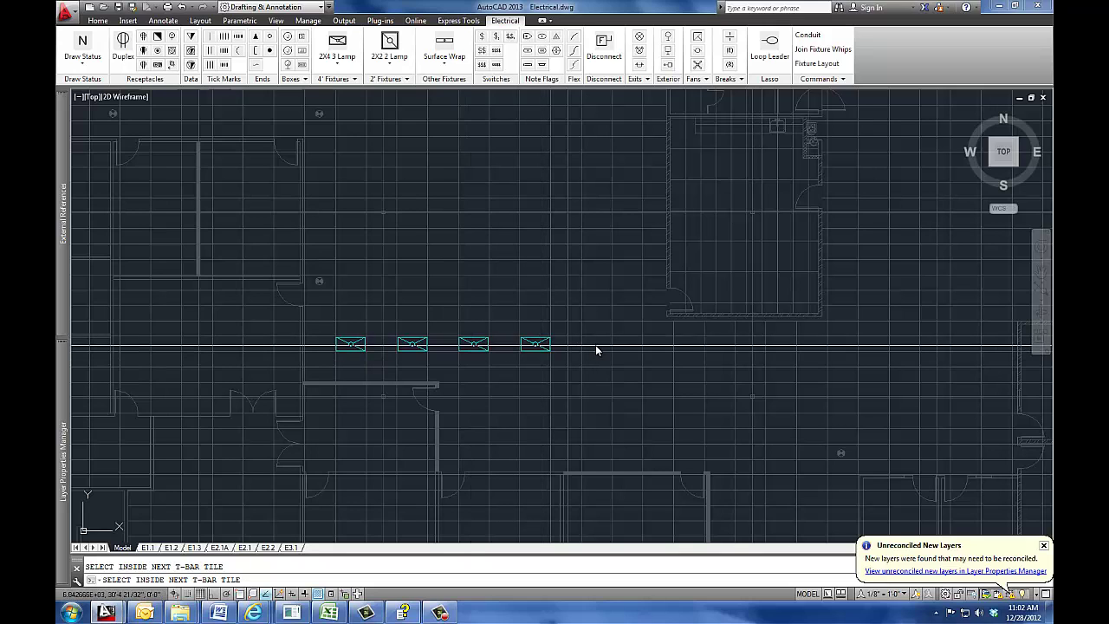
pyautogui.click(659, 346)
pyautogui.click(719, 348)
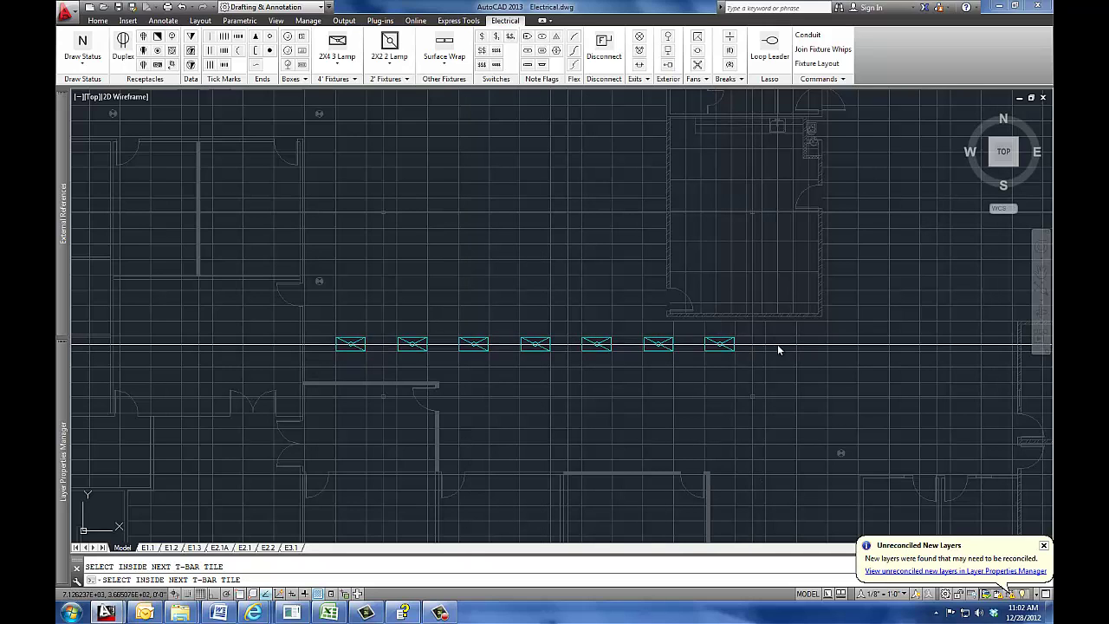
pyautogui.click(780, 347)
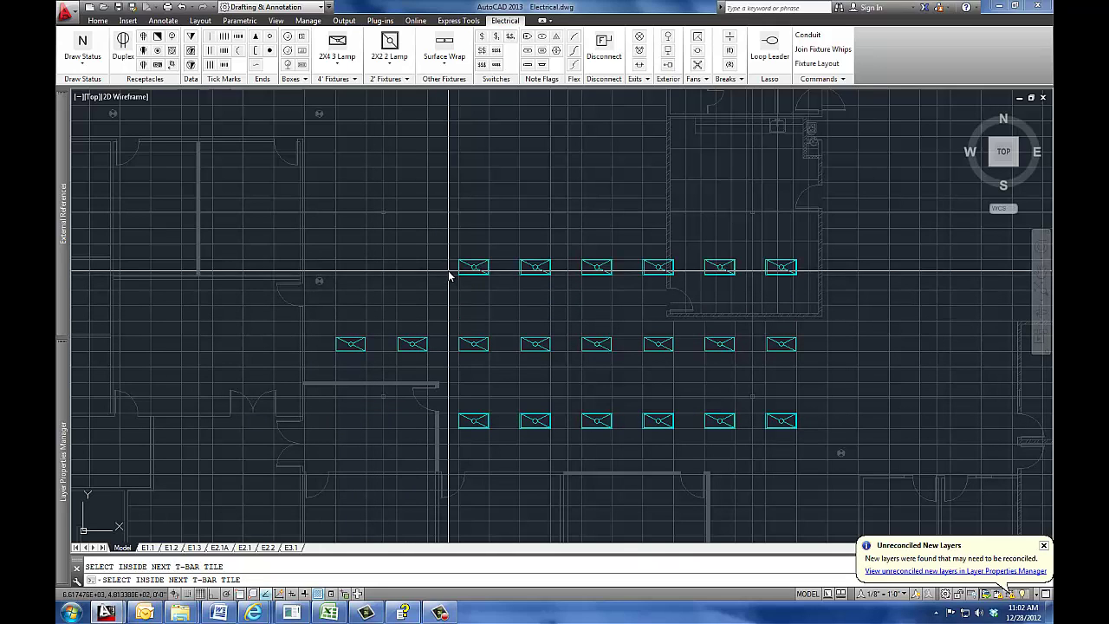
# Add a fixture at the top row's left end, then two more rows of five fixtures above.
pyautogui.click(356, 272)
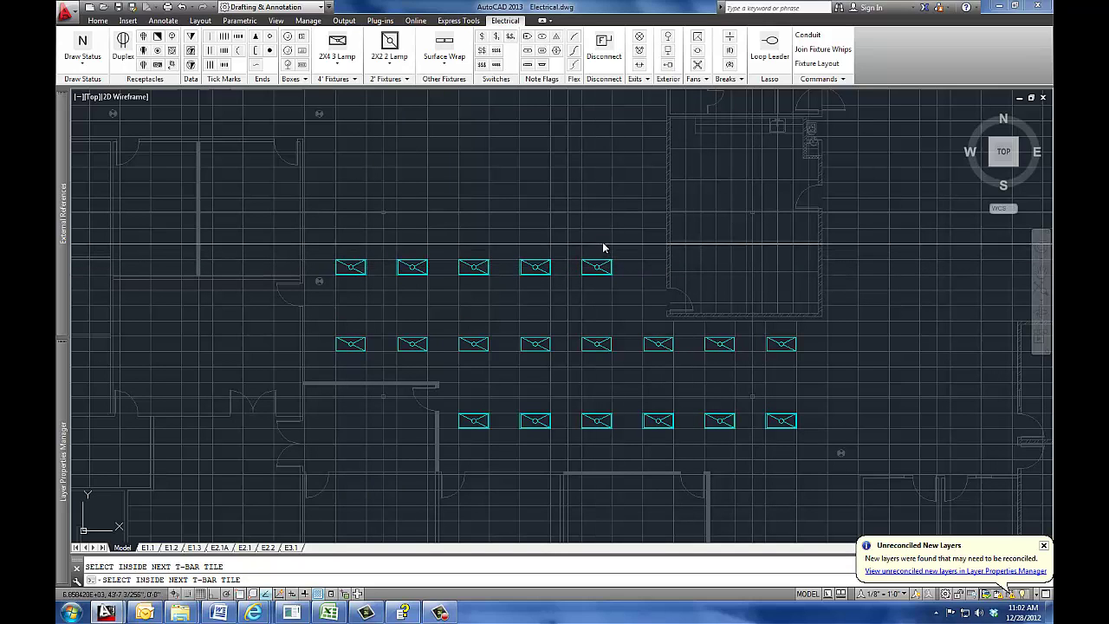
pyautogui.click(602, 191)
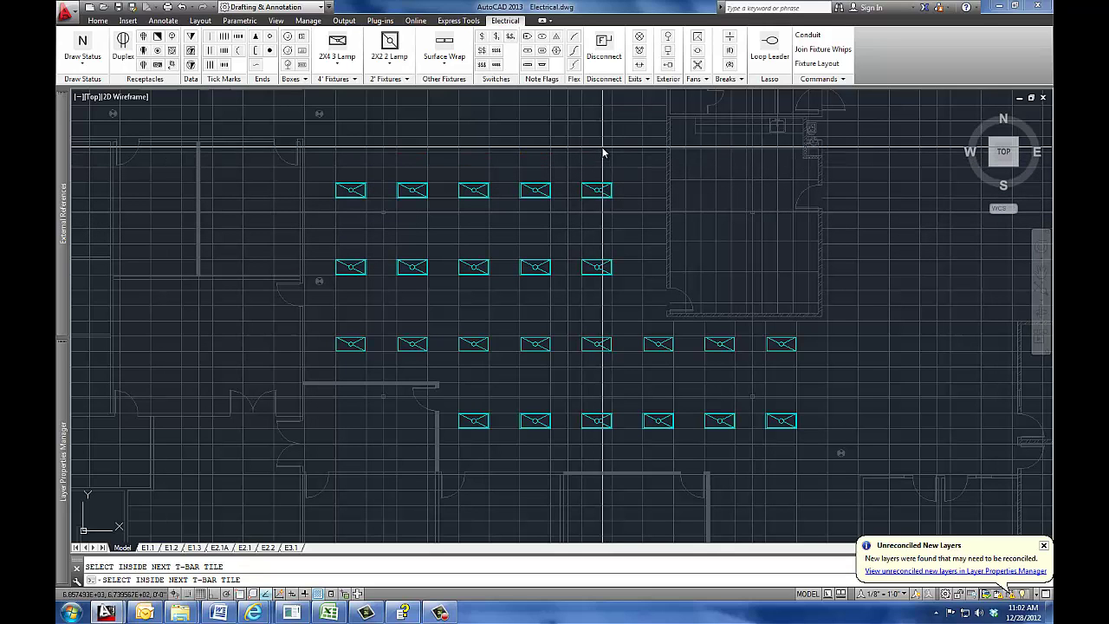
pyautogui.click(602, 117)
pyautogui.moveTo(602, 116); pyautogui.dragTo(575, 499, button='middle')
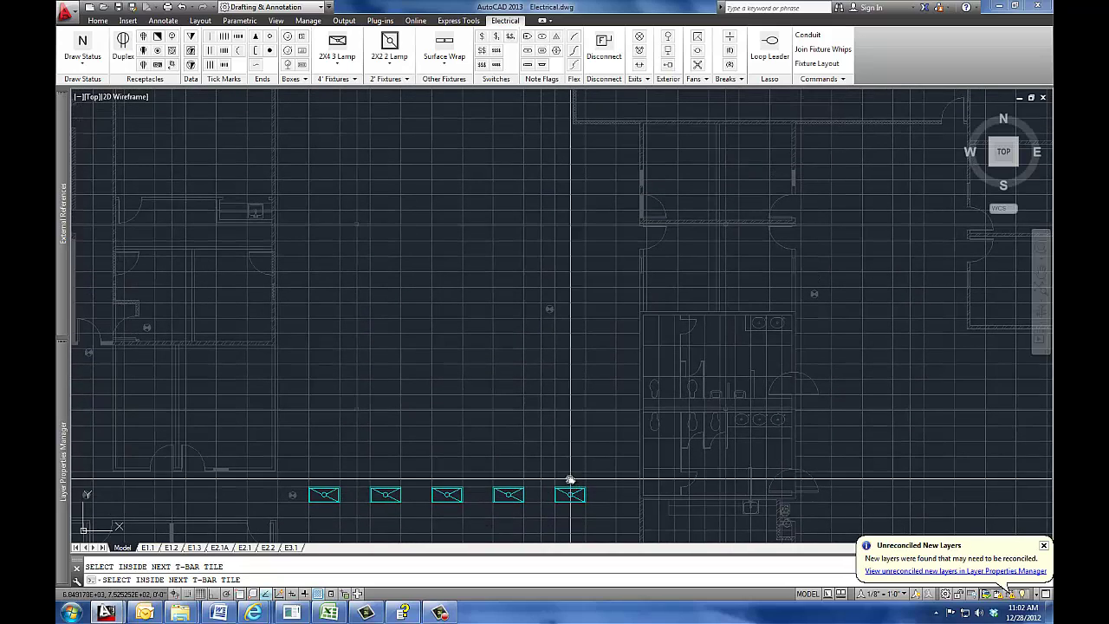
# Place three more rows of five 2x4 fixtures, then a row of four near the top.
pyautogui.click(577, 416)
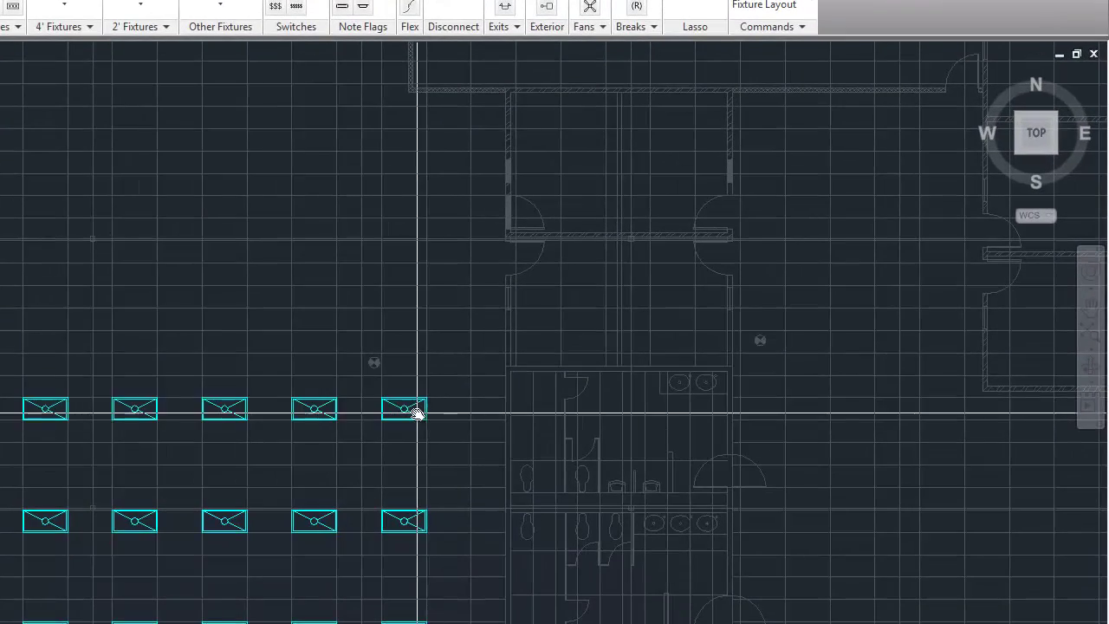
pyautogui.click(419, 302)
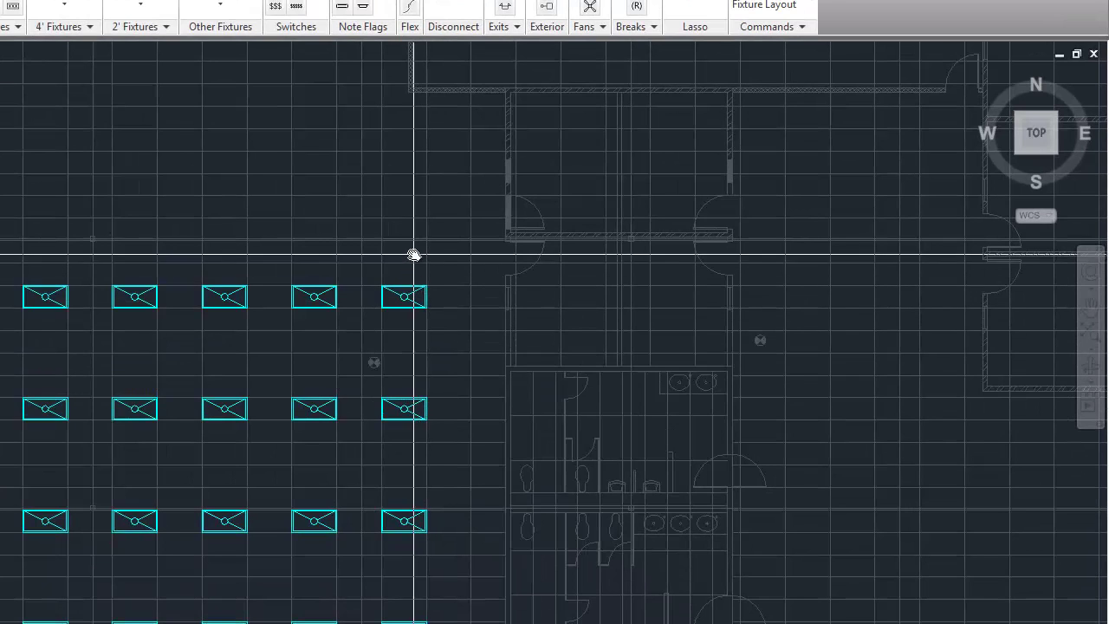
pyautogui.click(421, 186)
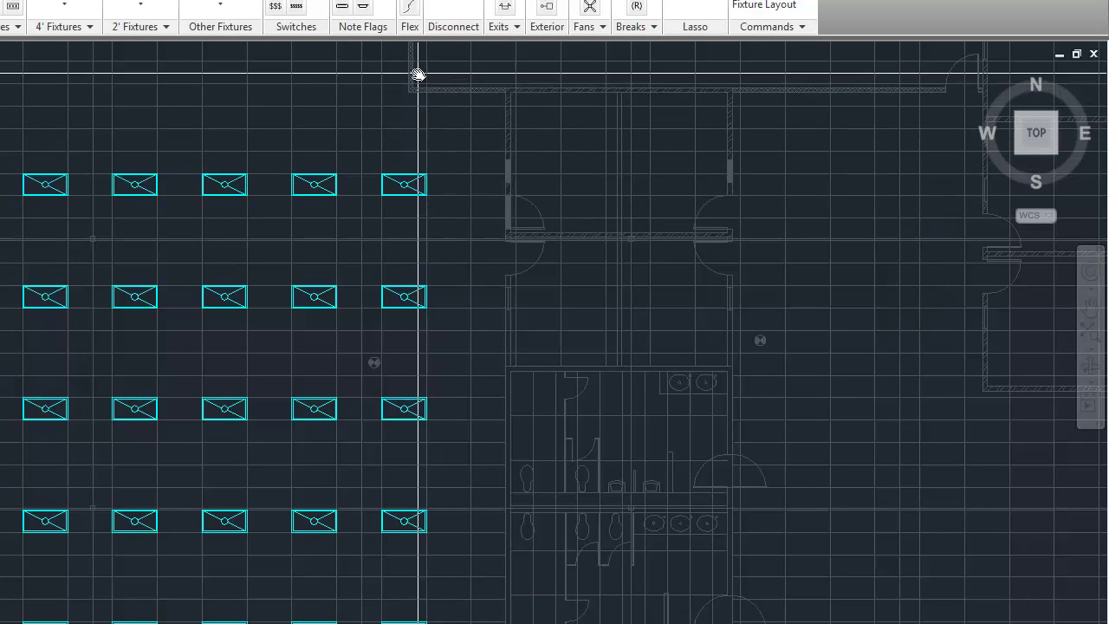
pyautogui.moveTo(416, 76); pyautogui.dragTo(386, 450, button='middle')
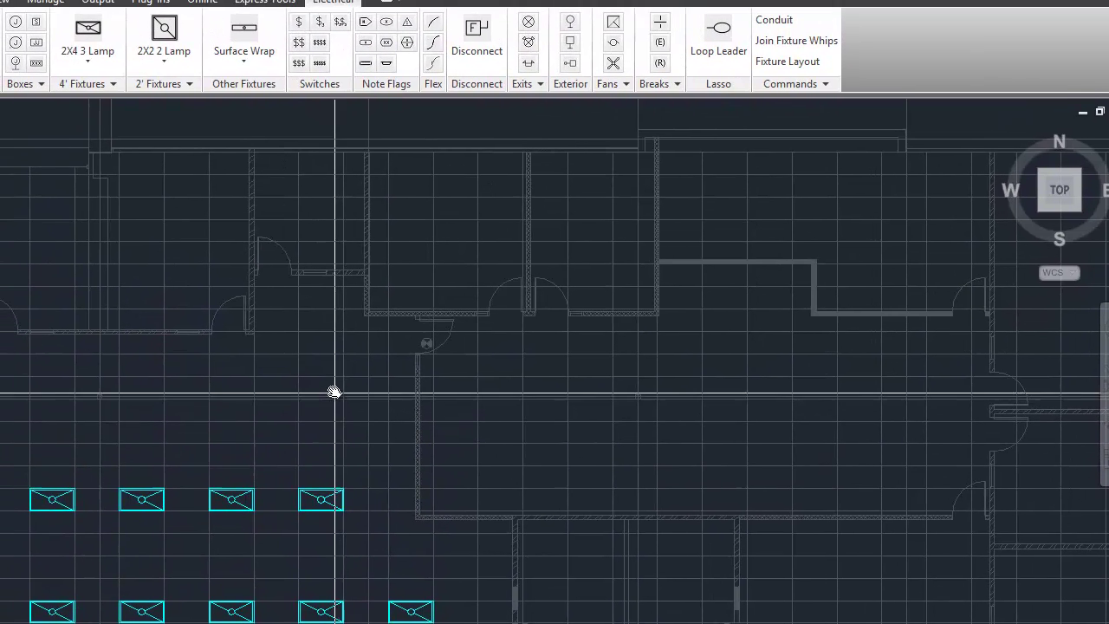
pyautogui.click(335, 392)
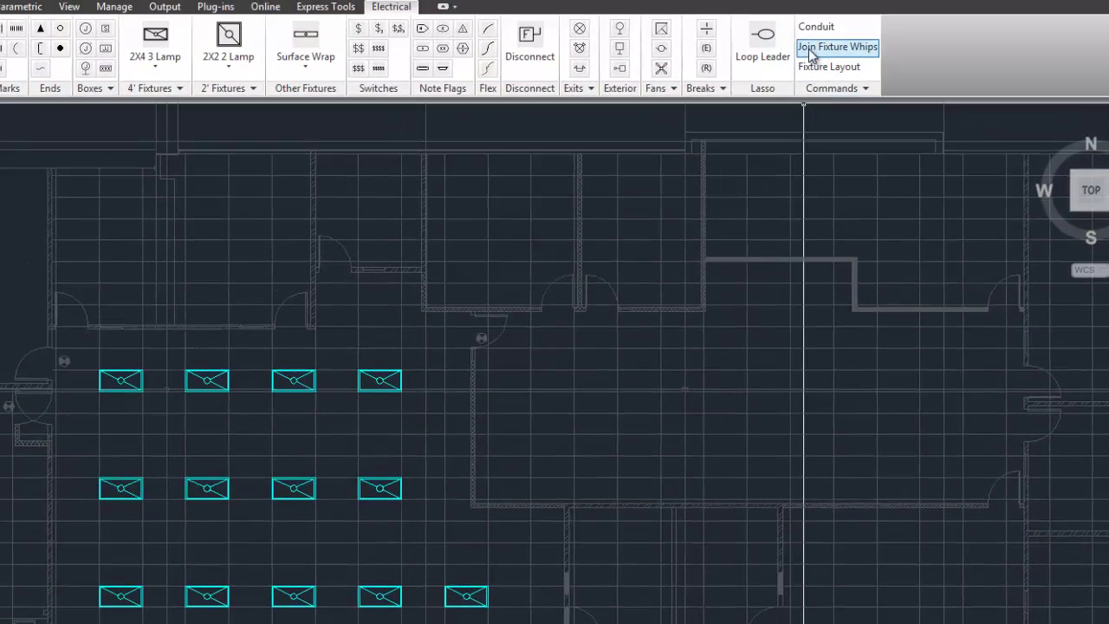
# Join the lower-right fixture group with whips to a junction box using Join Fixture Whips.
pyautogui.click(87, 363)
pyautogui.moveTo(422, 608); pyautogui.dragTo(431, 216, button='middle')
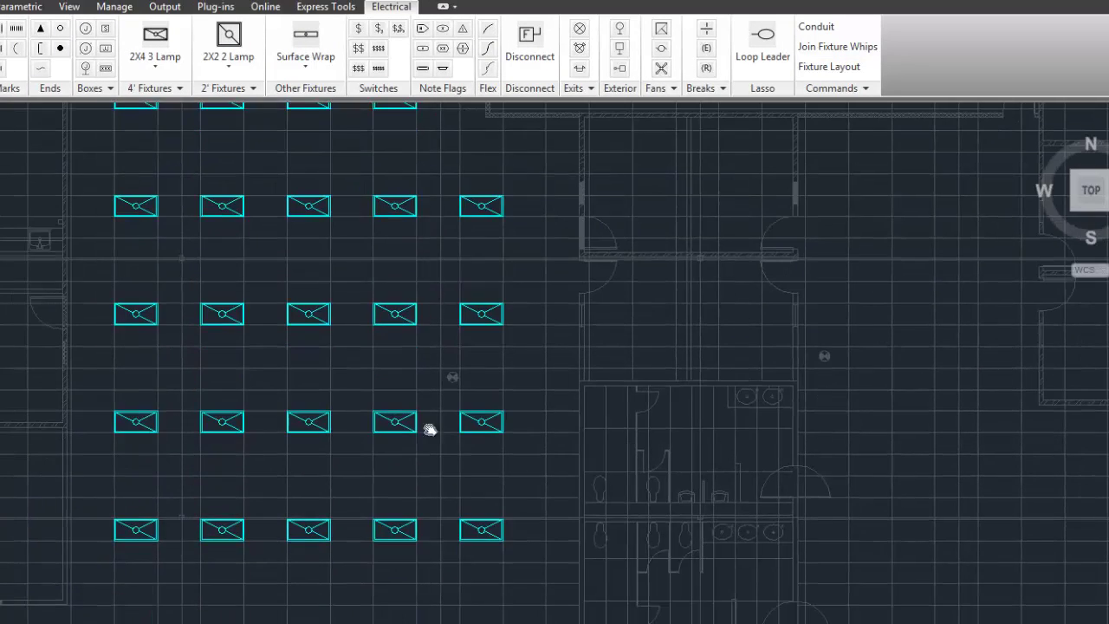
pyautogui.moveTo(425, 567); pyautogui.dragTo(442, 238, button='middle')
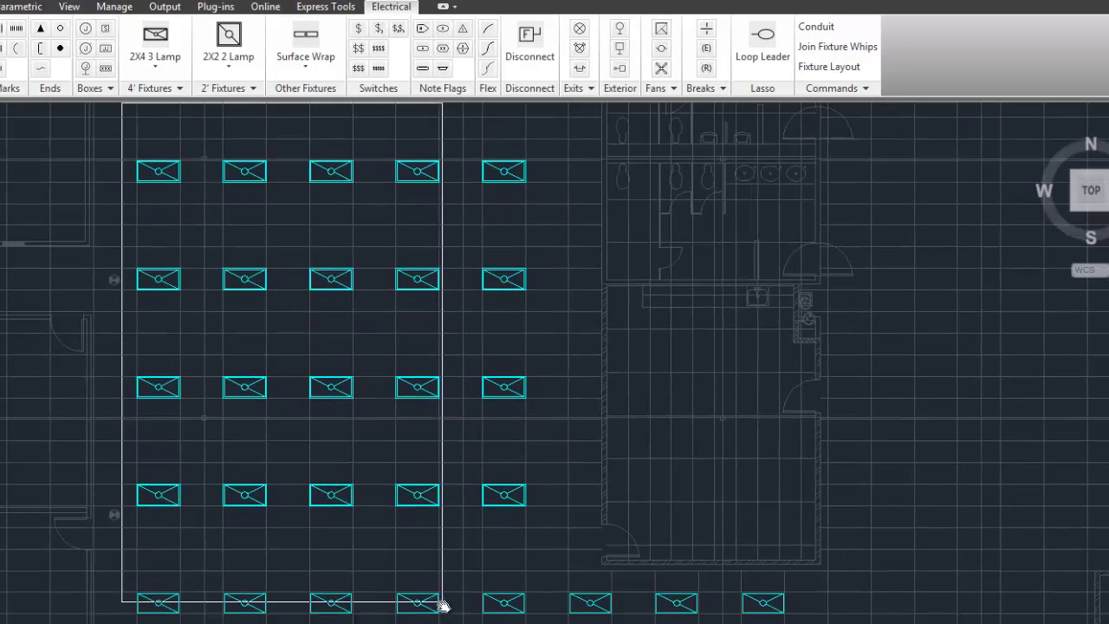
pyautogui.scroll(-3, 778, 607)
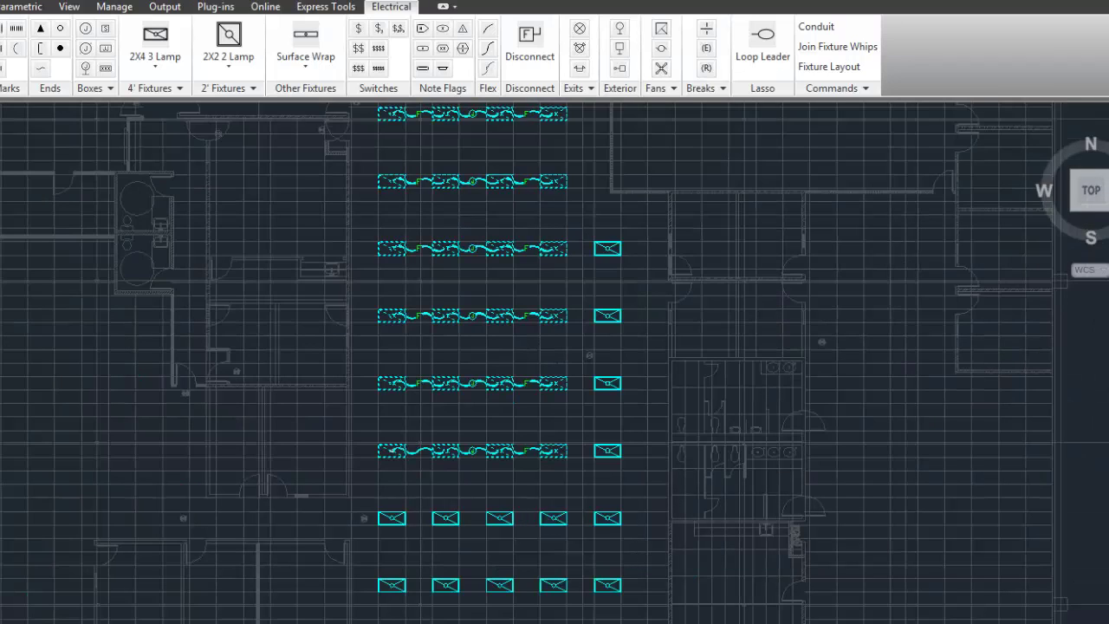
pyautogui.scroll(3, 778, 606)
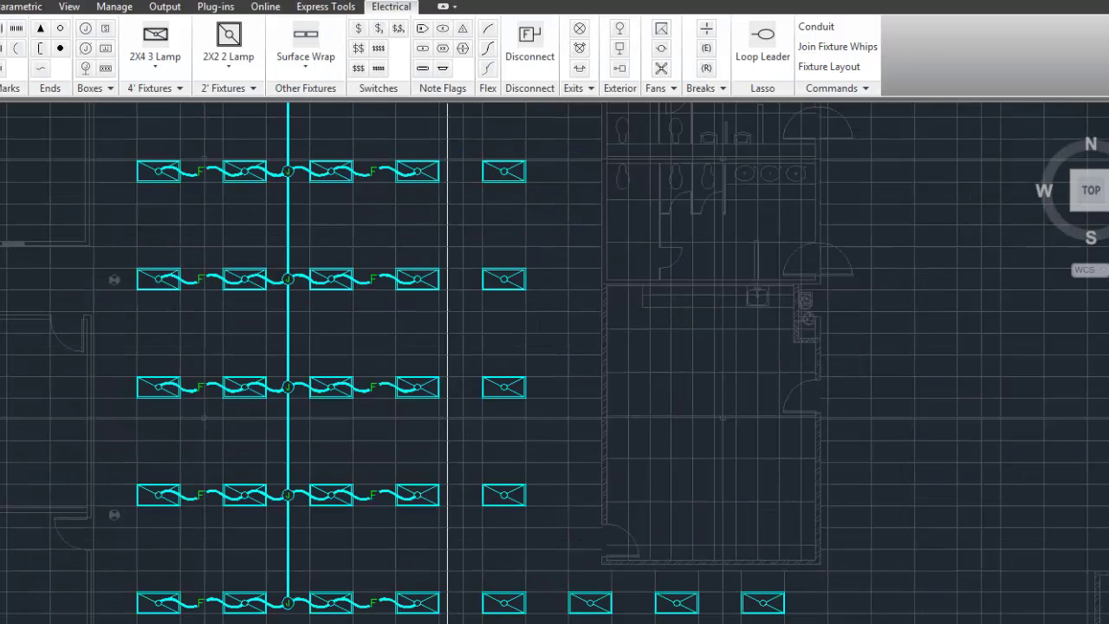
pyautogui.moveTo(450, 611); pyautogui.dragTo(181, 513, button='middle')
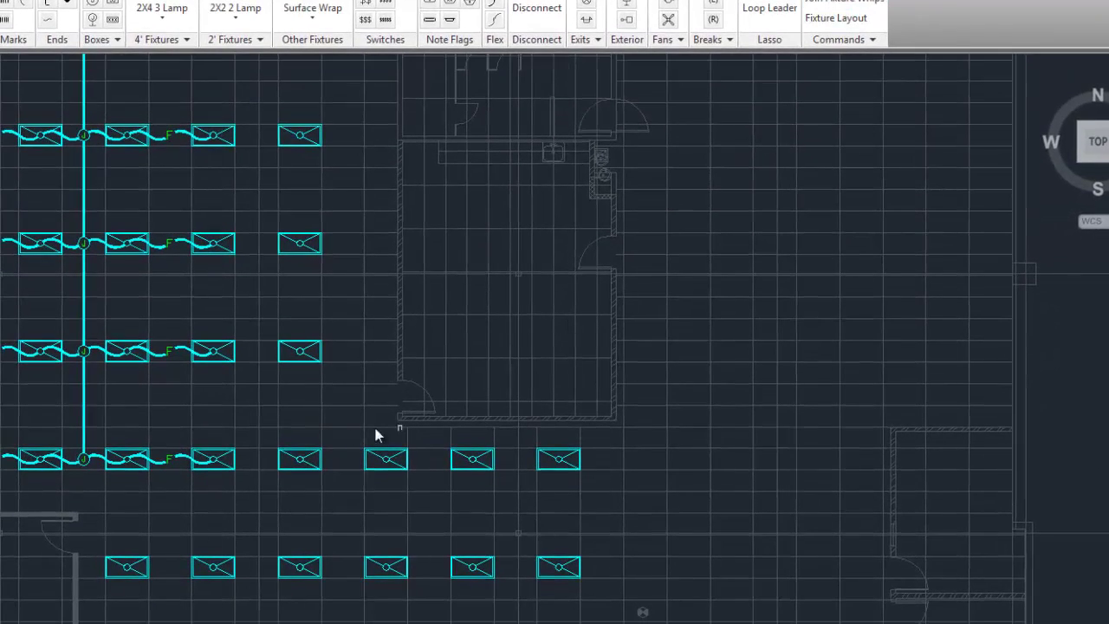
pyautogui.click(271, 444)
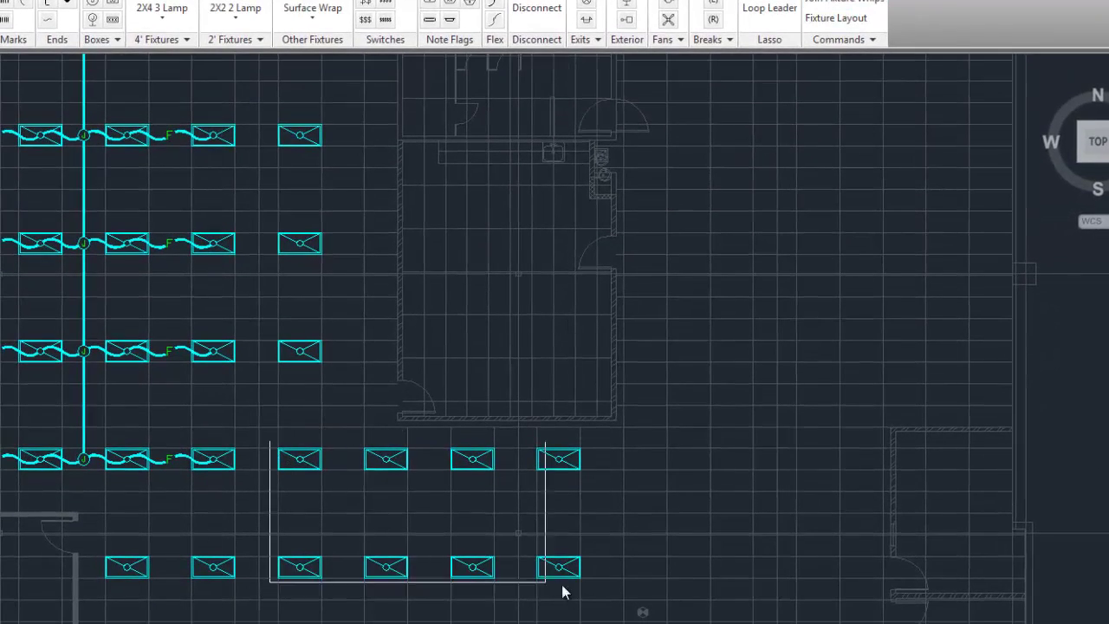
pyautogui.click(634, 599)
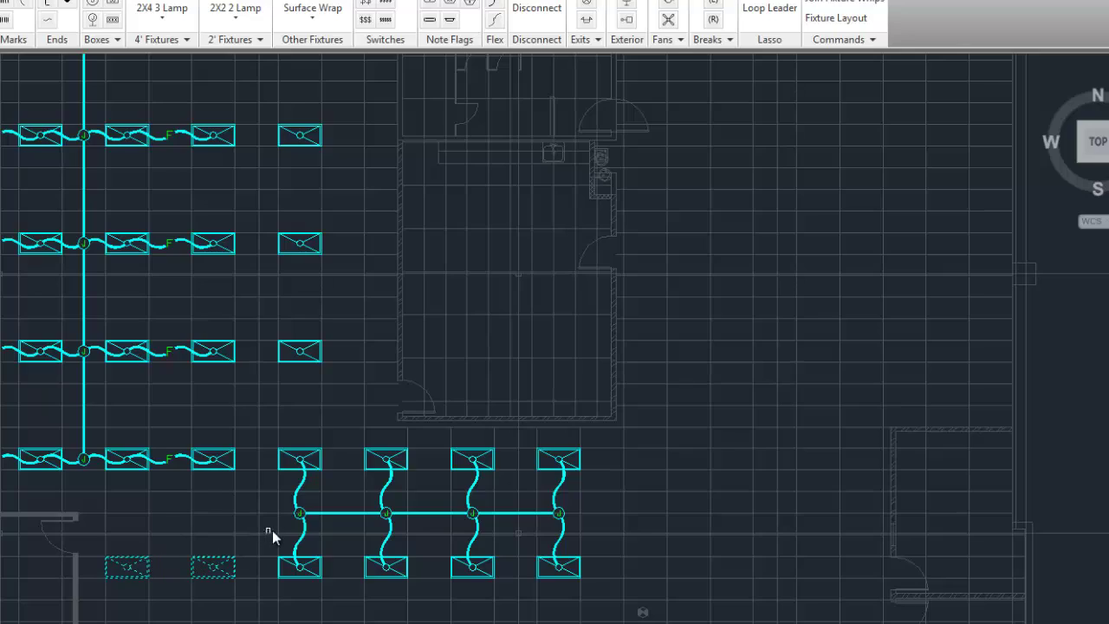
pyautogui.click(297, 515)
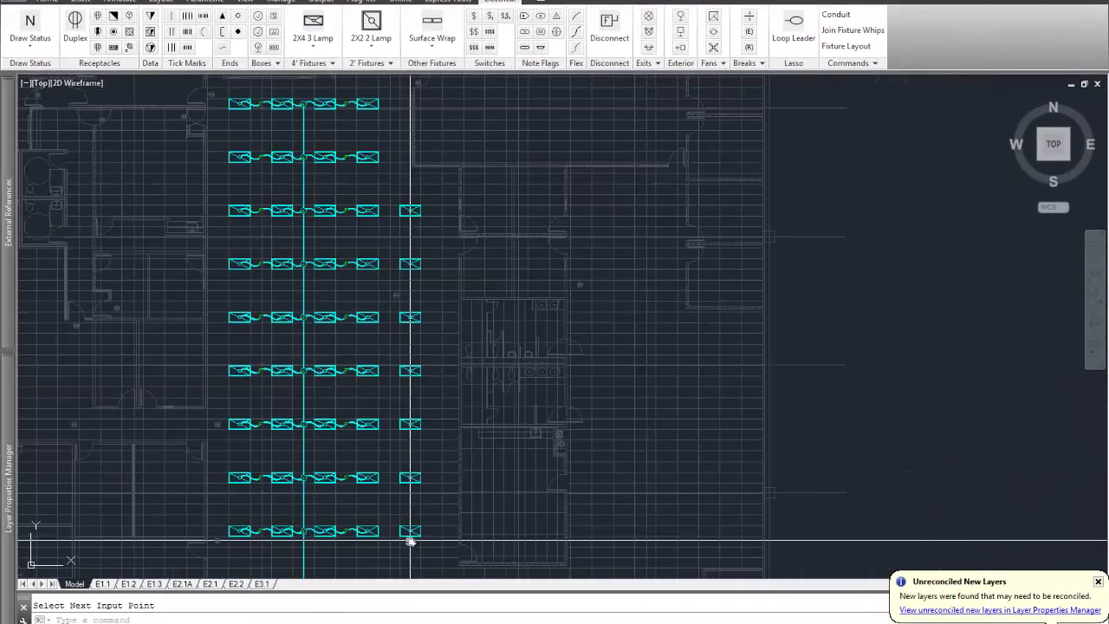
# Whip the right-column fixtures as independent pairs and give the restroom fixture its own whip.
pyautogui.click(842, 33)
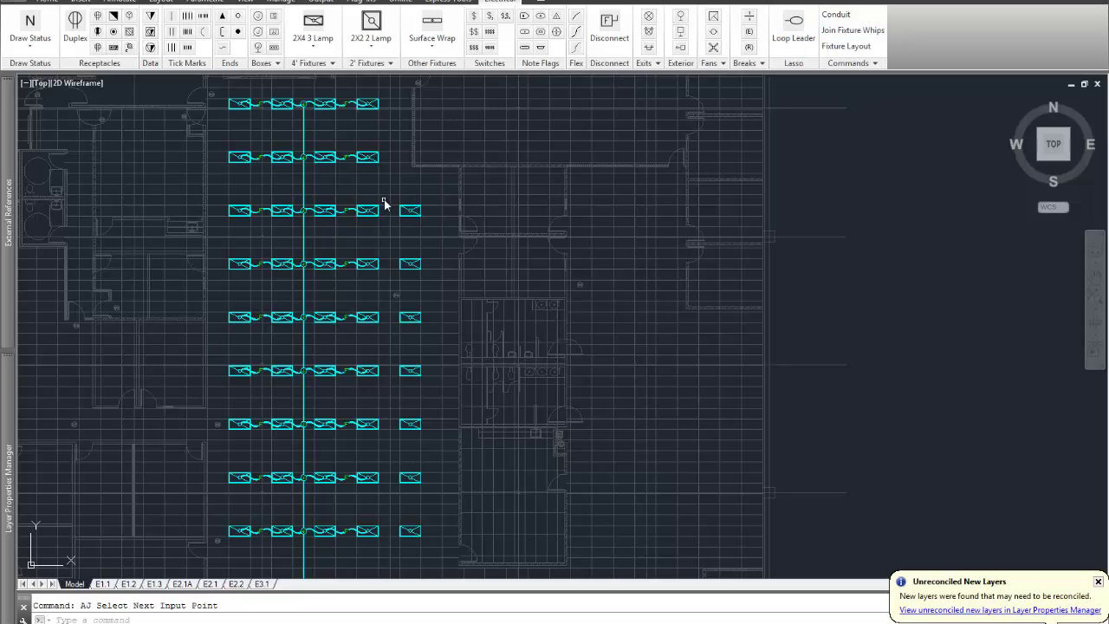
pyautogui.click(429, 495)
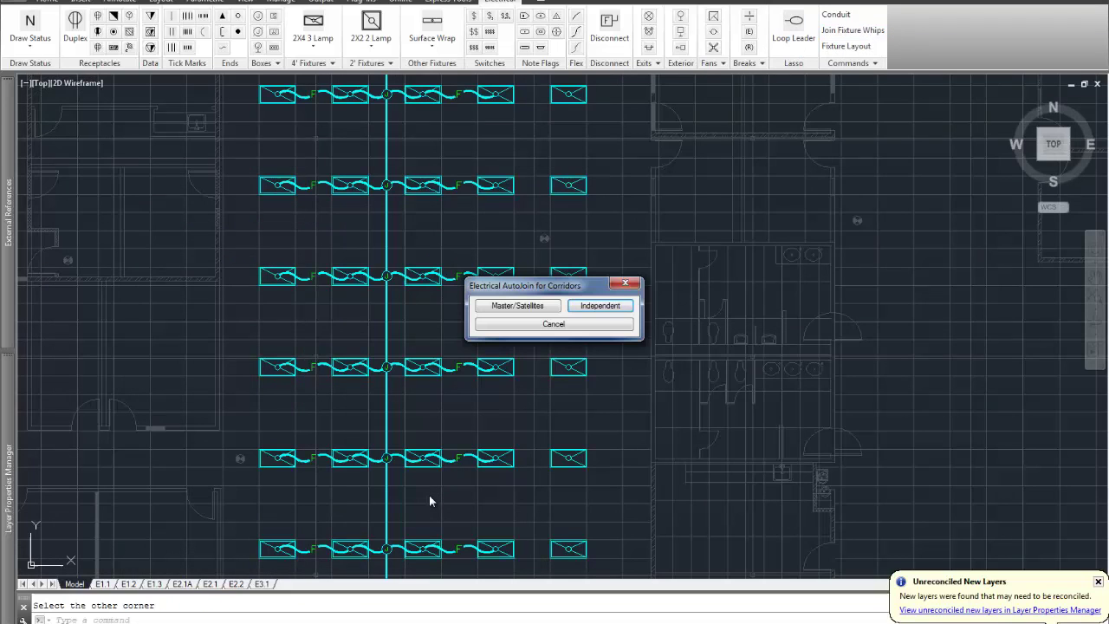
pyautogui.click(598, 306)
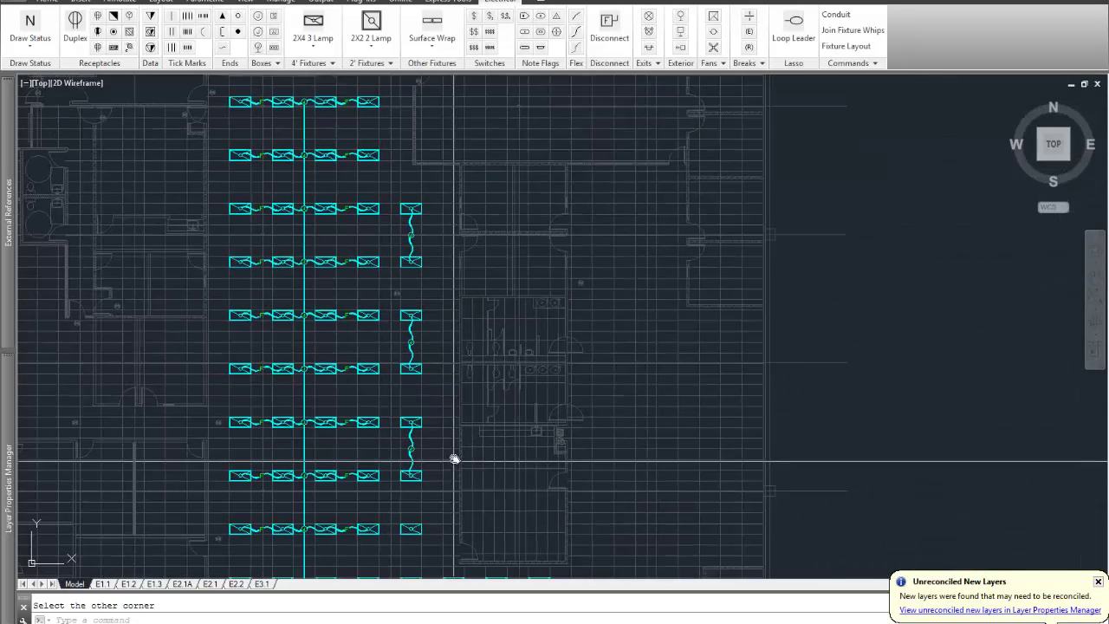
pyautogui.scroll(5, 427, 399)
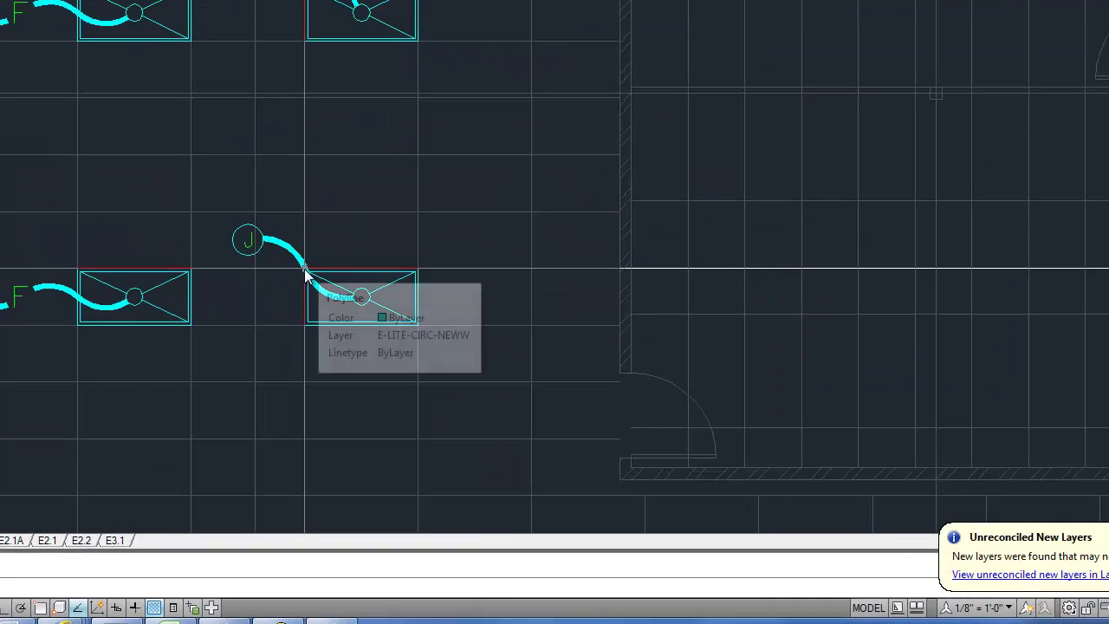
pyautogui.moveTo(282, 410)
pyautogui.mouseDown(button='middle')
pyautogui.moveTo(470, 176)
pyautogui.moveTo(397, 217)
pyautogui.mouseUp(button='middle')
pyautogui.scroll(-2, 465, 187)
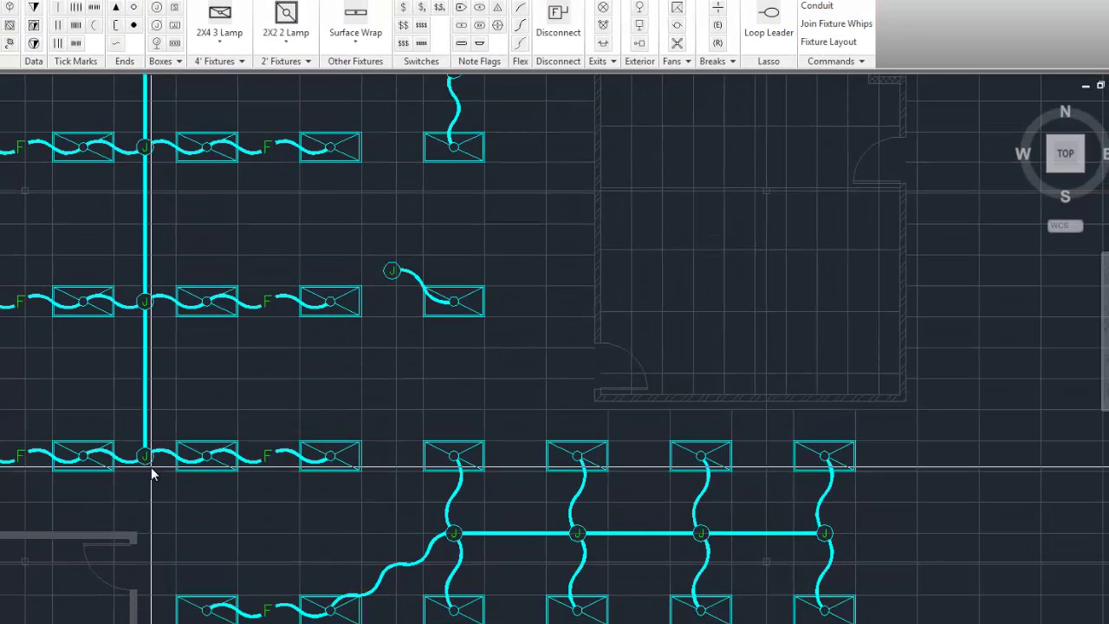
pyautogui.click(159, 474)
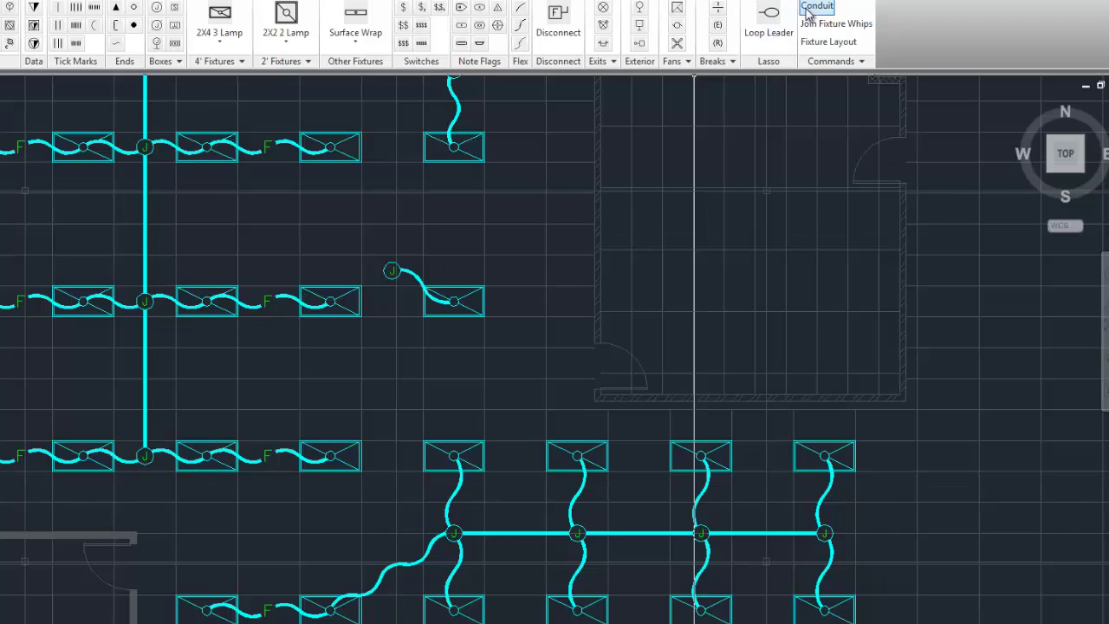
# Run a low-corner conduit from the left column to the lower row, then straight into the isolated junction.
pyautogui.click(145, 456)
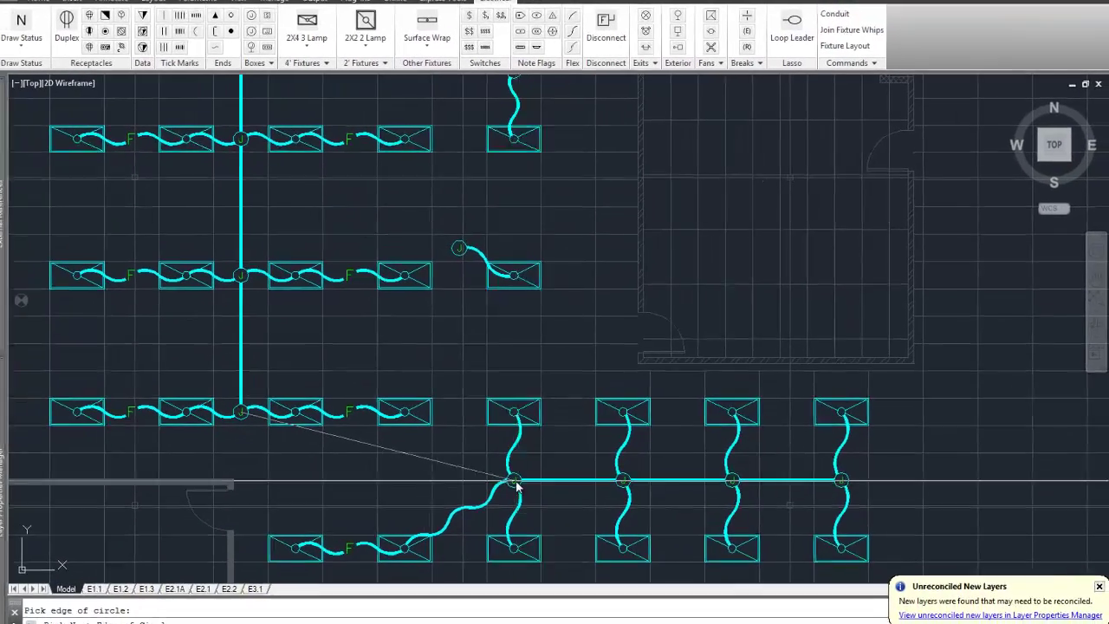
pyautogui.click(484, 516)
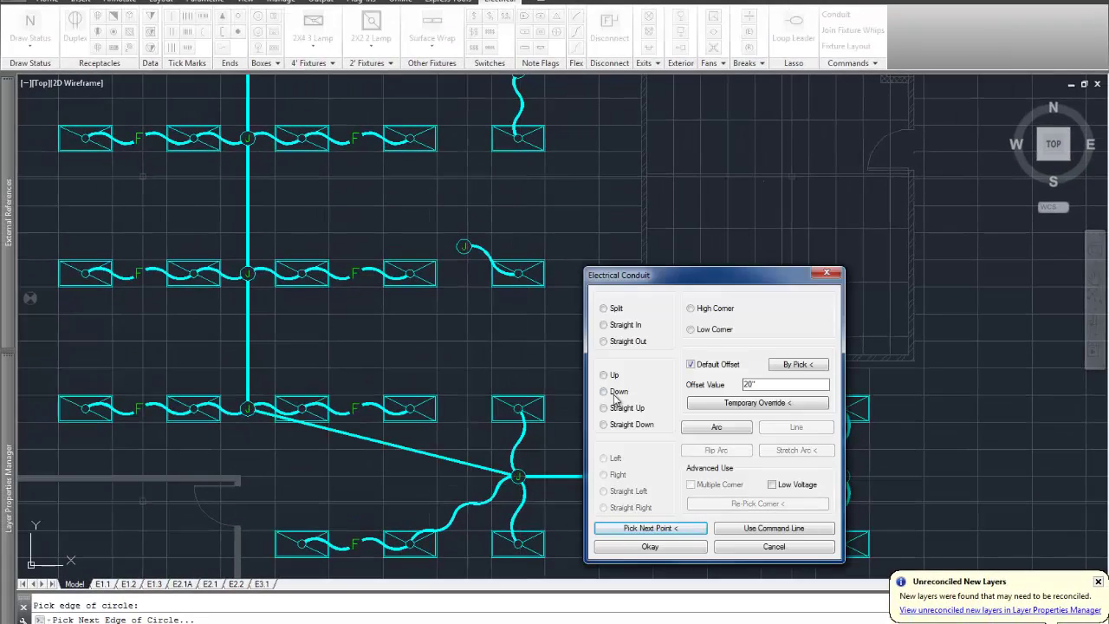
pyautogui.click(704, 330)
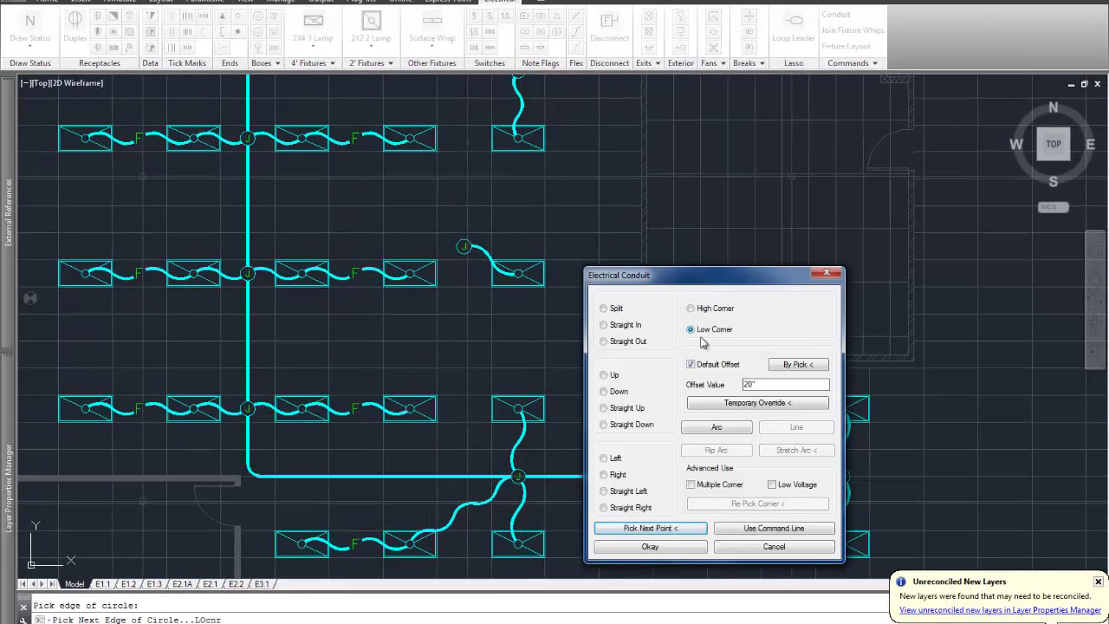
pyautogui.click(645, 528)
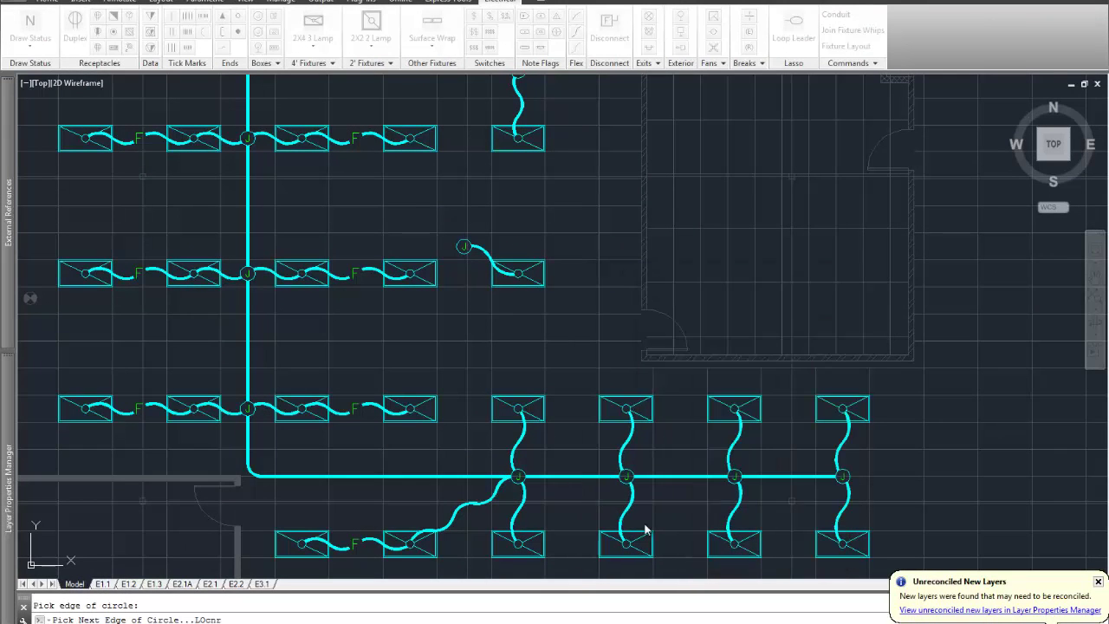
pyautogui.click(465, 248)
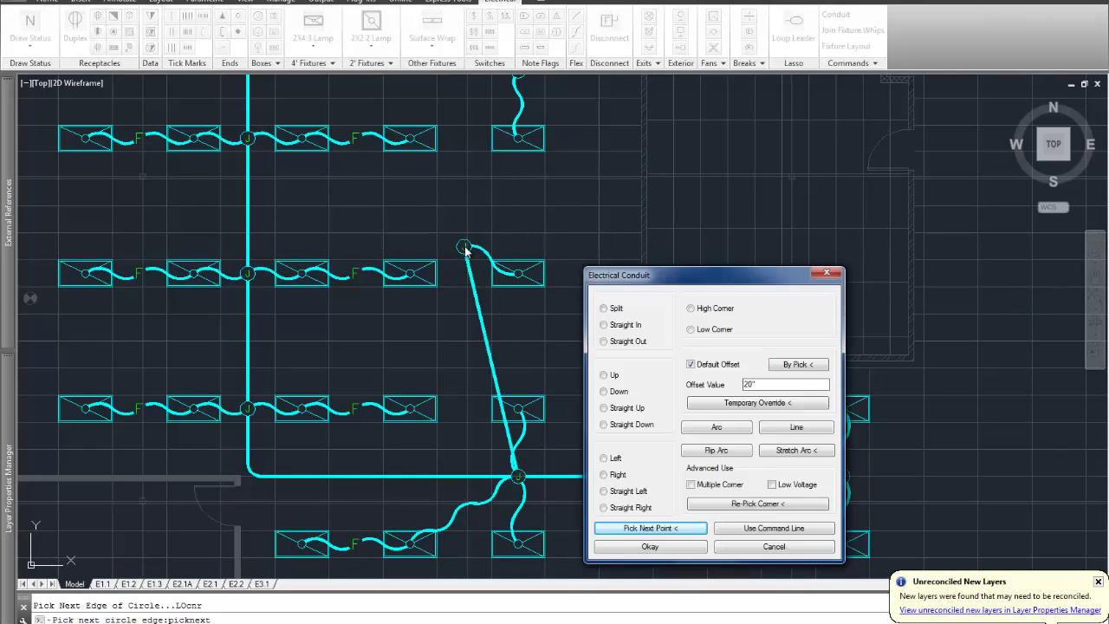
pyautogui.click(620, 326)
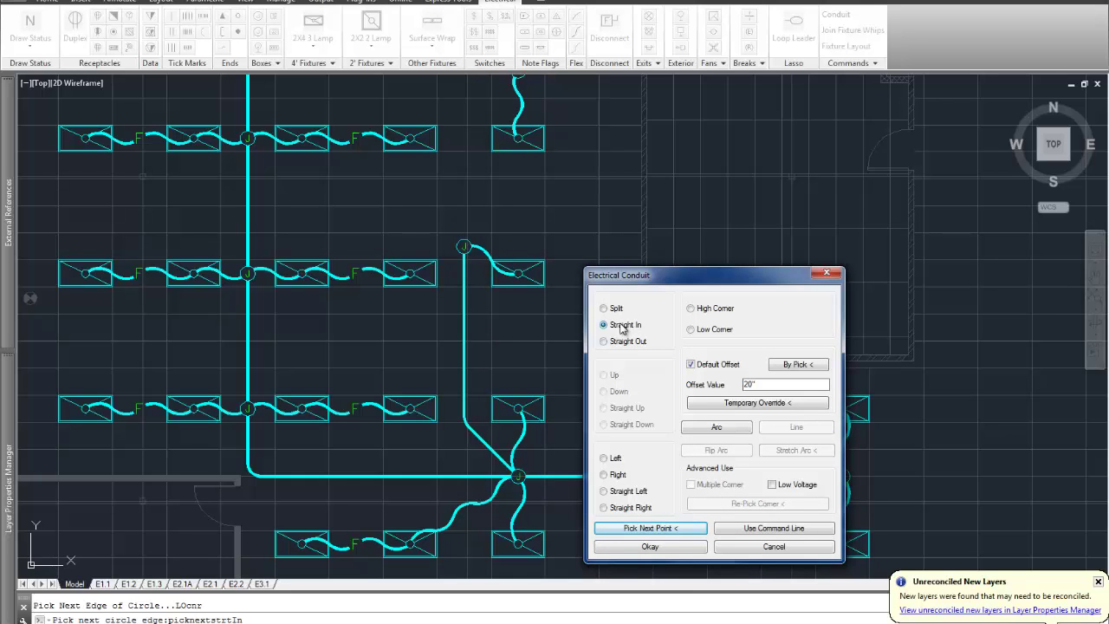
pyautogui.click(650, 529)
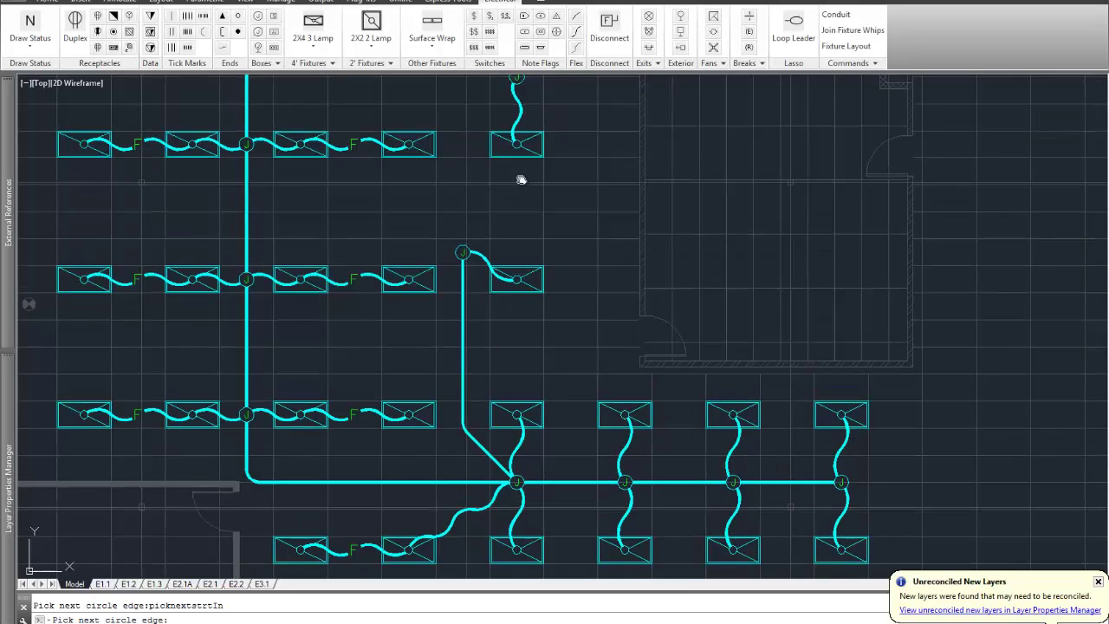
# Continue the conduit straight out to the next junction, then offset right with a custom distance.
pyautogui.moveTo(520, 178); pyautogui.dragTo(507, 373, button='middle')
pyautogui.click(501, 289)
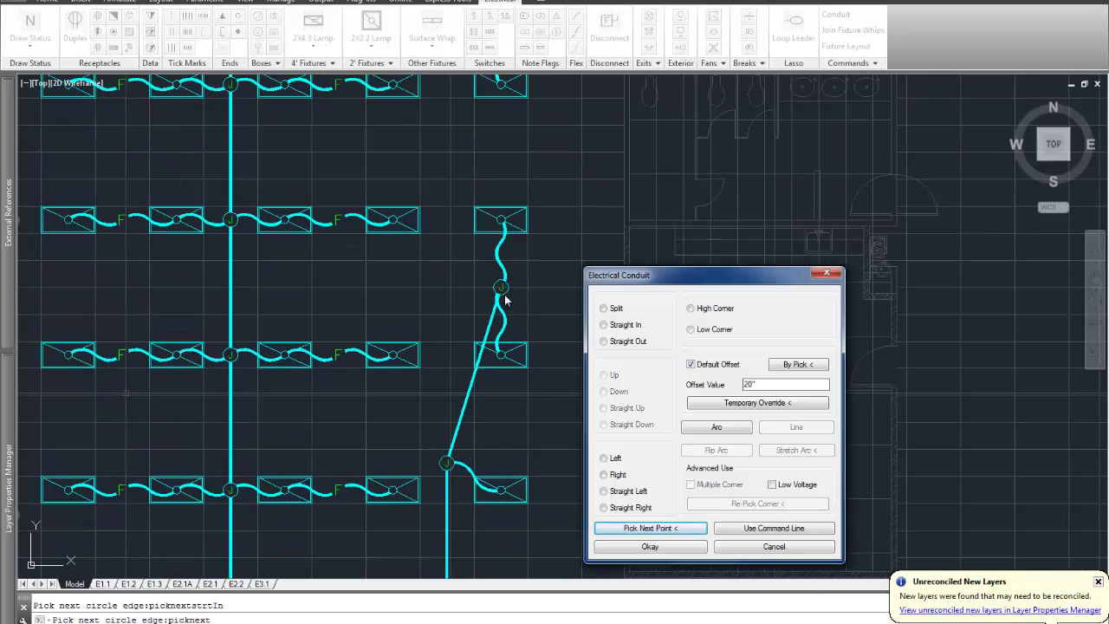
pyautogui.click(626, 343)
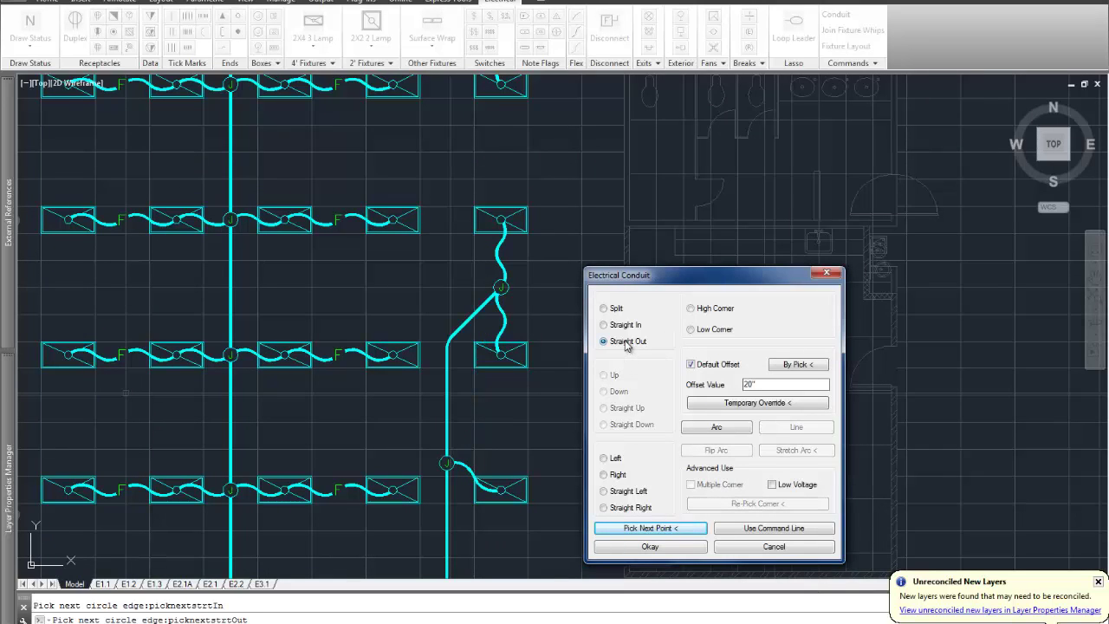
pyautogui.click(648, 529)
pyautogui.moveTo(602, 225); pyautogui.dragTo(594, 372, button='middle')
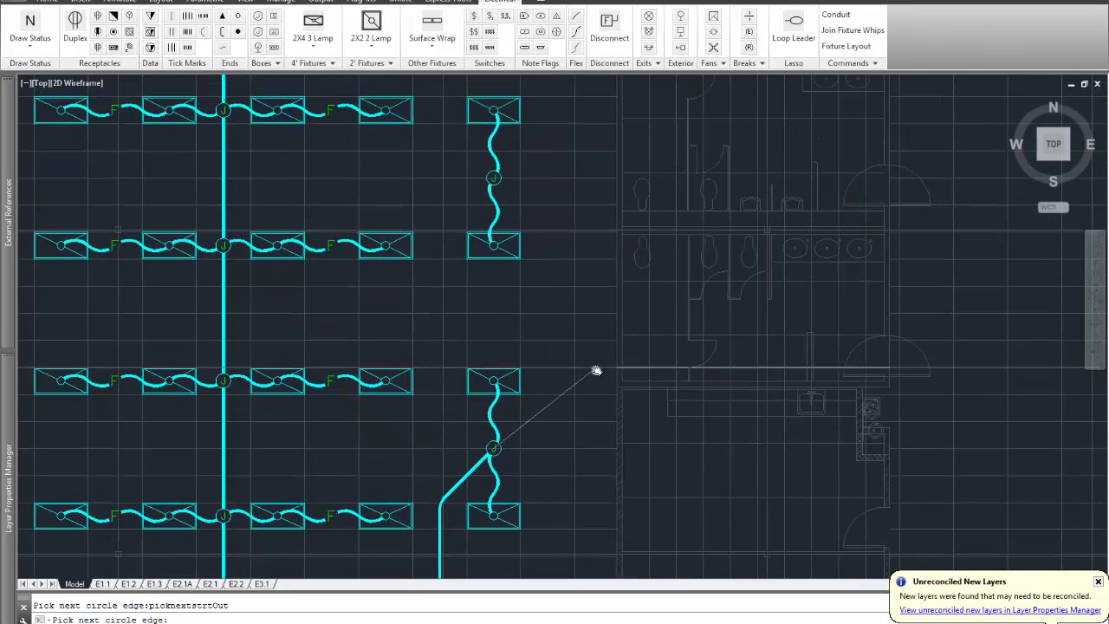
pyautogui.click(493, 181)
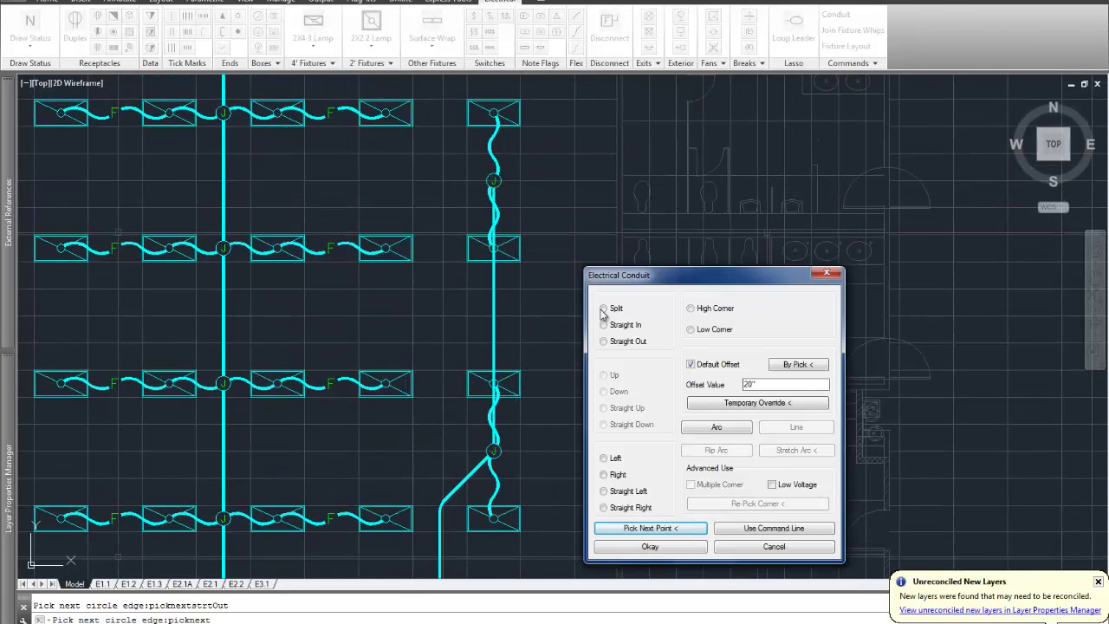
pyautogui.click(617, 476)
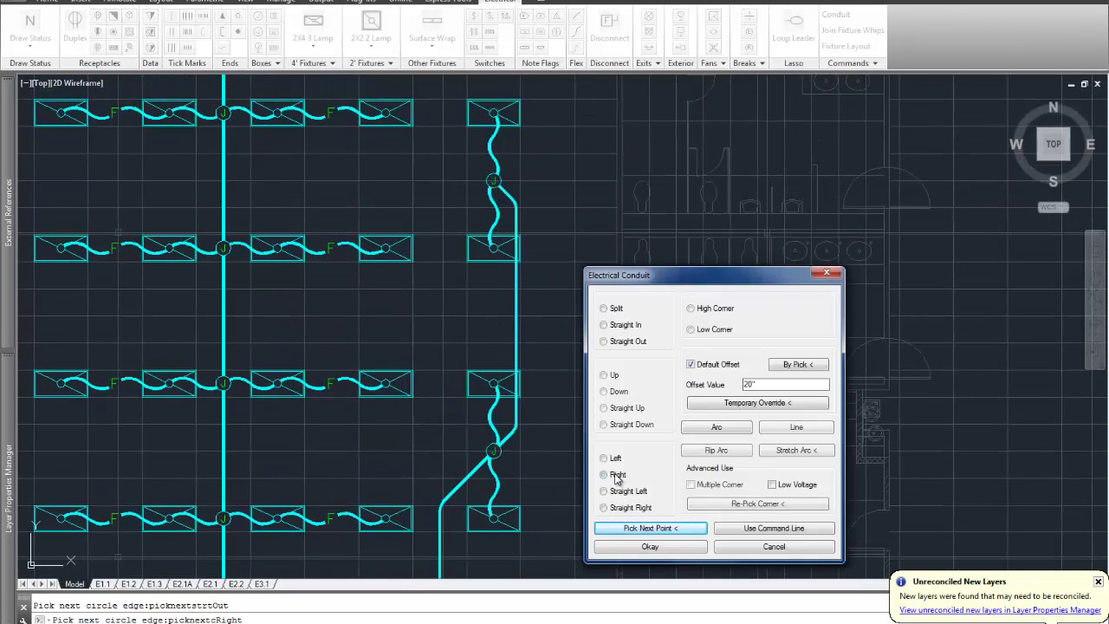
pyautogui.click(724, 403)
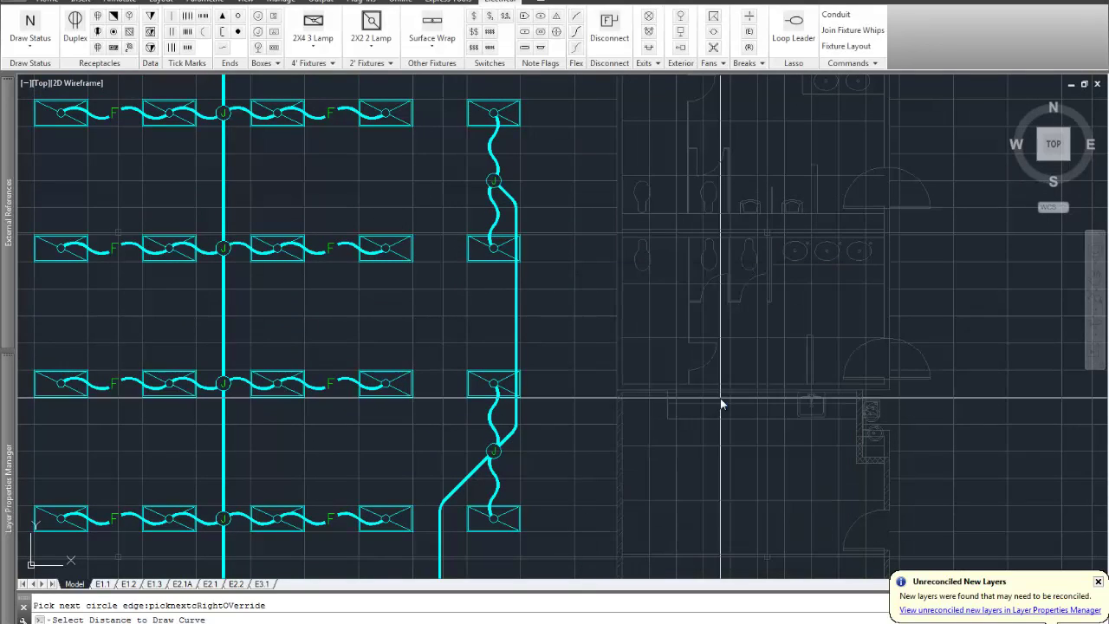
pyautogui.click(537, 345)
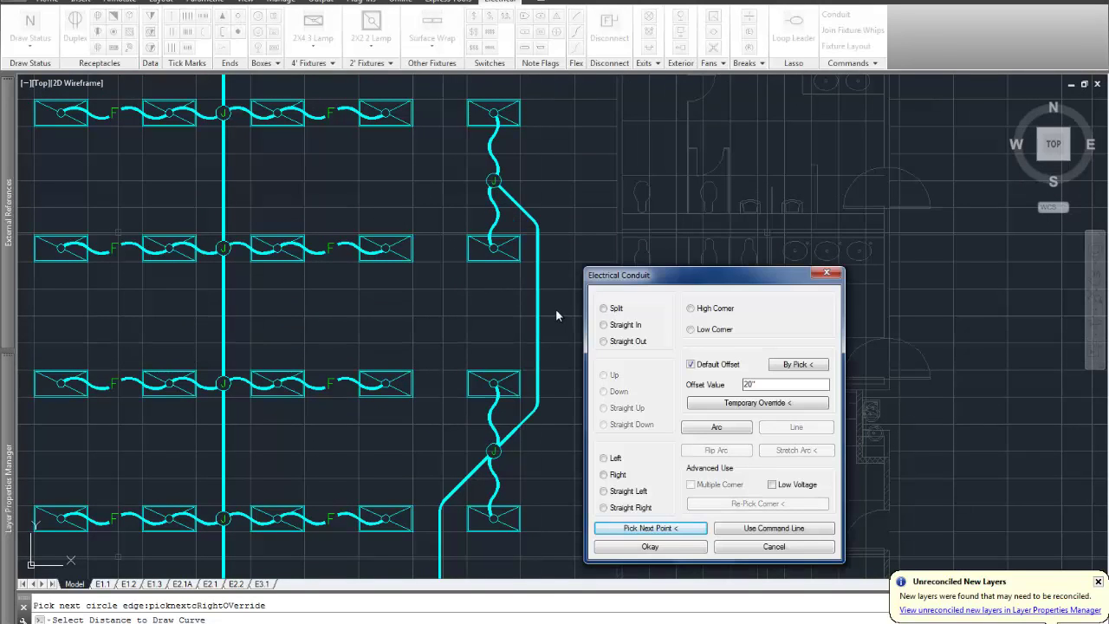
pyautogui.click(651, 528)
# Extend the conduit to the higher junction with a custom left offset and accept the settings.
pyautogui.moveTo(636, 309)
pyautogui.mouseDown(button='middle')
pyautogui.moveTo(614, 320)
pyautogui.moveTo(614, 485)
pyautogui.moveTo(539, 216)
pyautogui.mouseUp(button='middle')
pyautogui.click(490, 149)
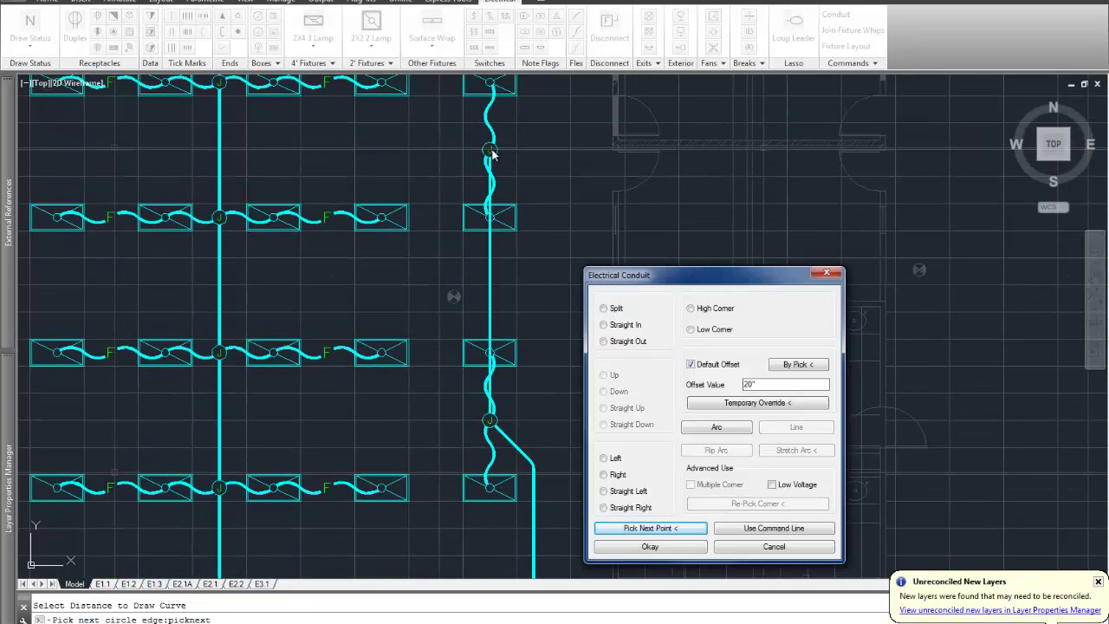
pyautogui.click(616, 460)
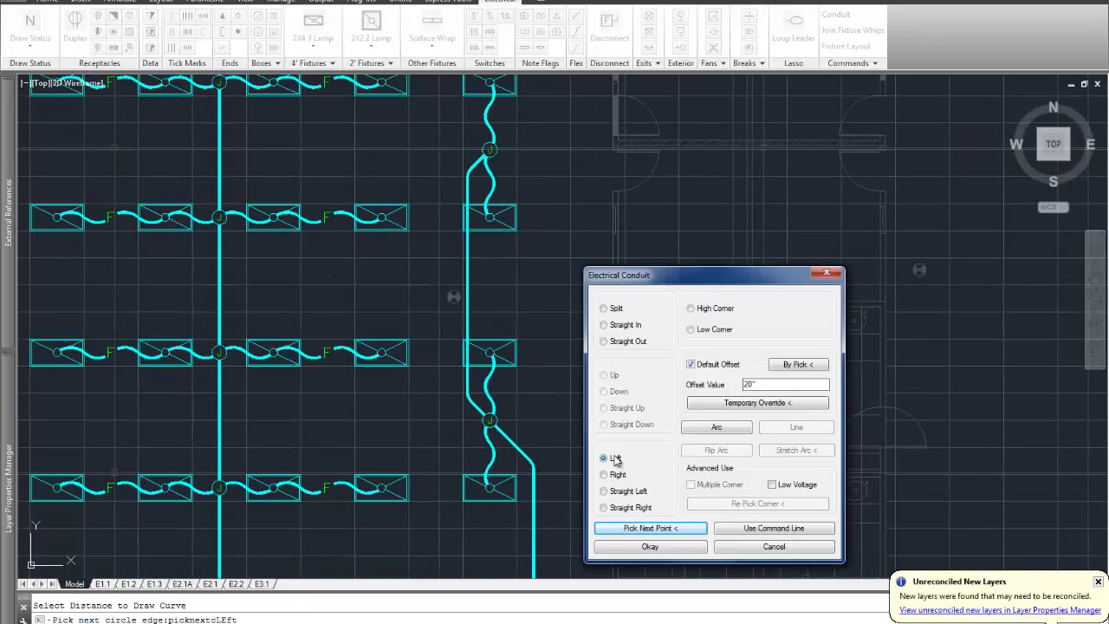
pyautogui.click(728, 404)
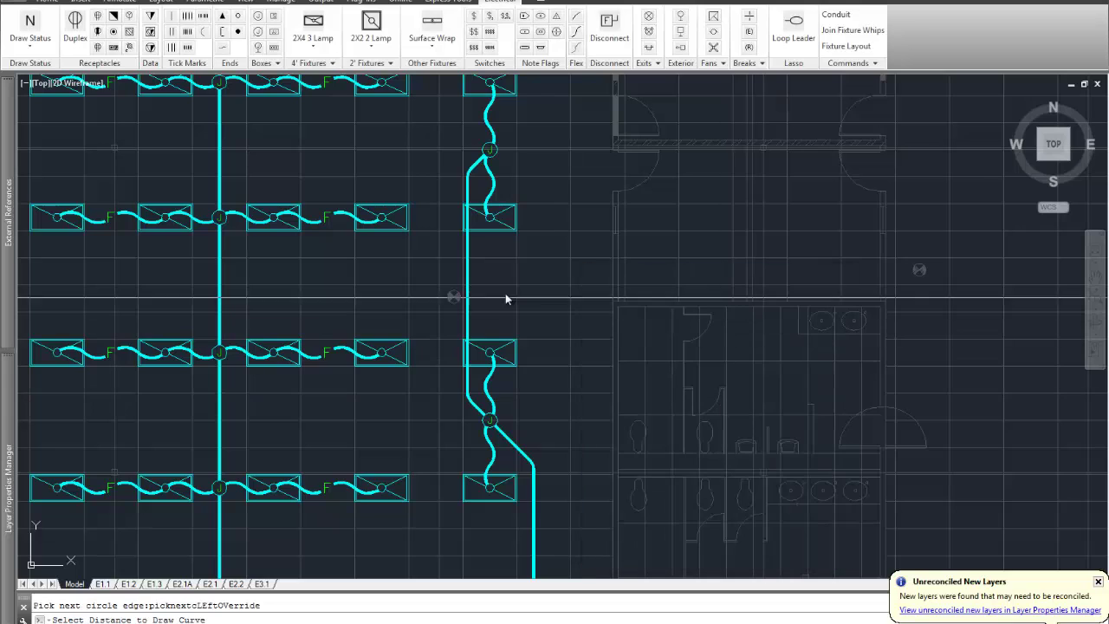
pyautogui.click(436, 296)
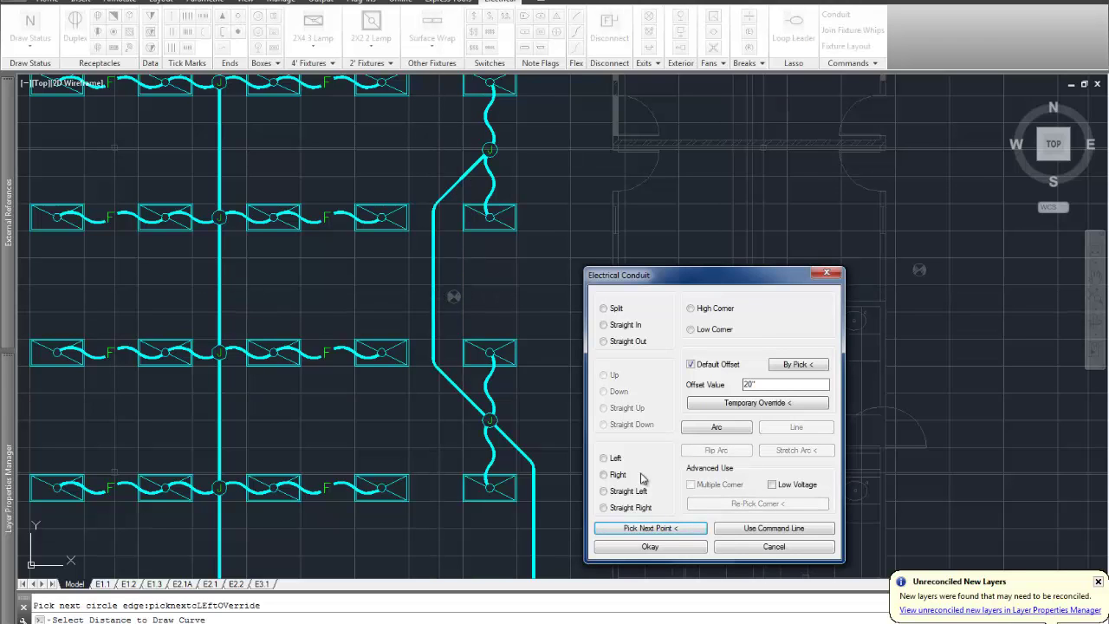
pyautogui.click(650, 547)
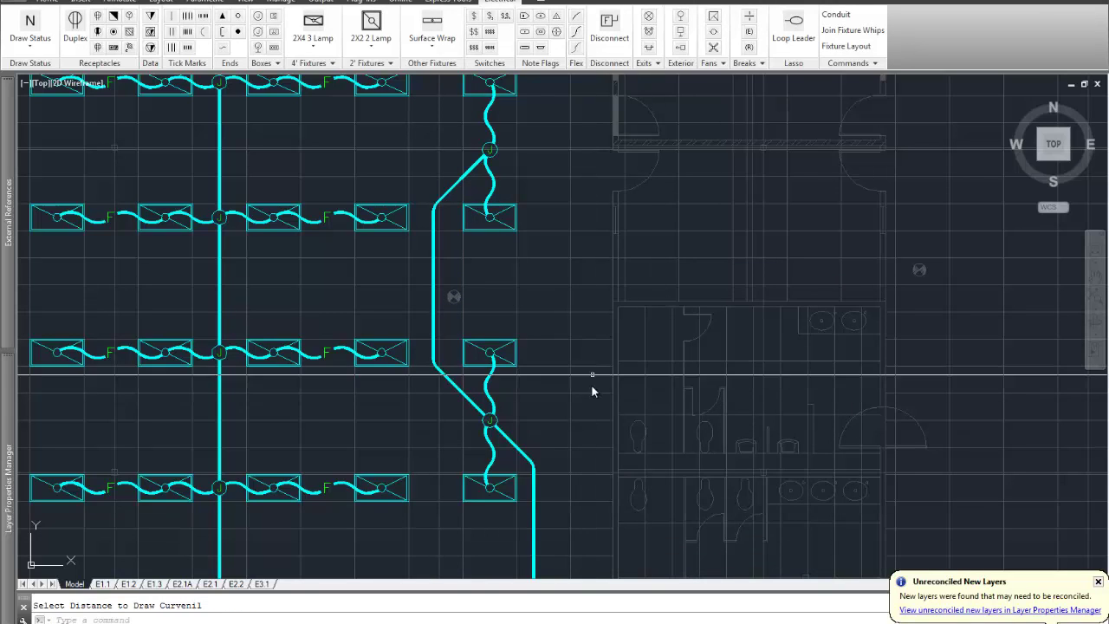
pyautogui.moveTo(592, 392)
pyautogui.mouseDown(button='middle')
pyautogui.moveTo(581, 255)
pyautogui.moveTo(644, 376)
pyautogui.moveTo(669, 257)
pyautogui.moveTo(653, 186)
pyautogui.mouseUp(button='middle')
# Draw a home run arrow from the rightmost junction toward the panel and mark it with 3 ticks.
pyautogui.moveTo(699, 321); pyautogui.dragTo(703, 239, button='middle')
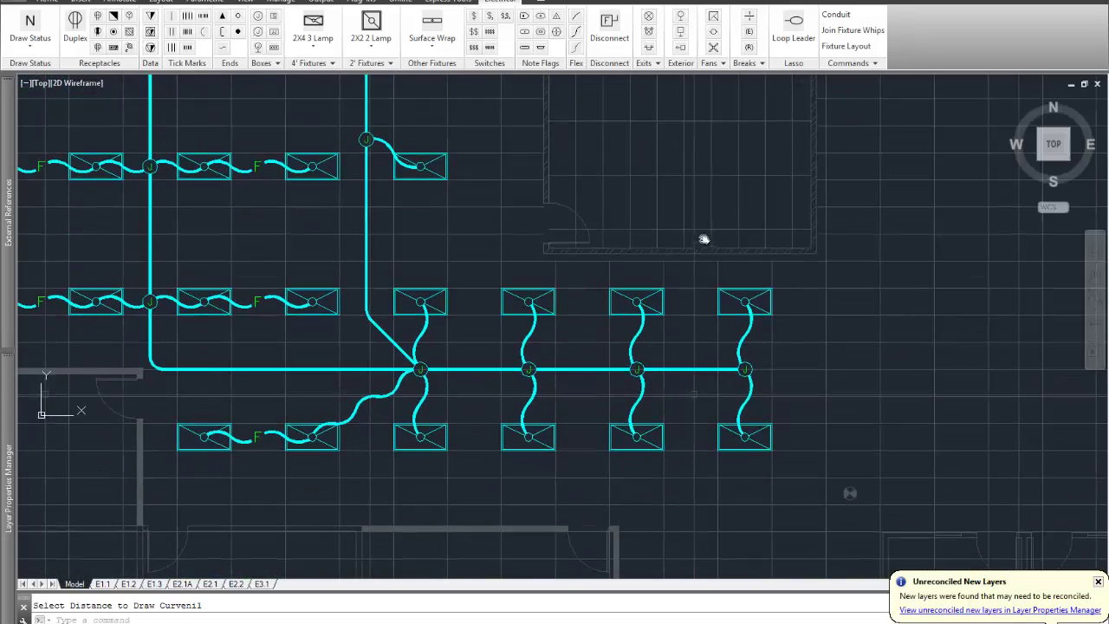
pyautogui.click(854, 65)
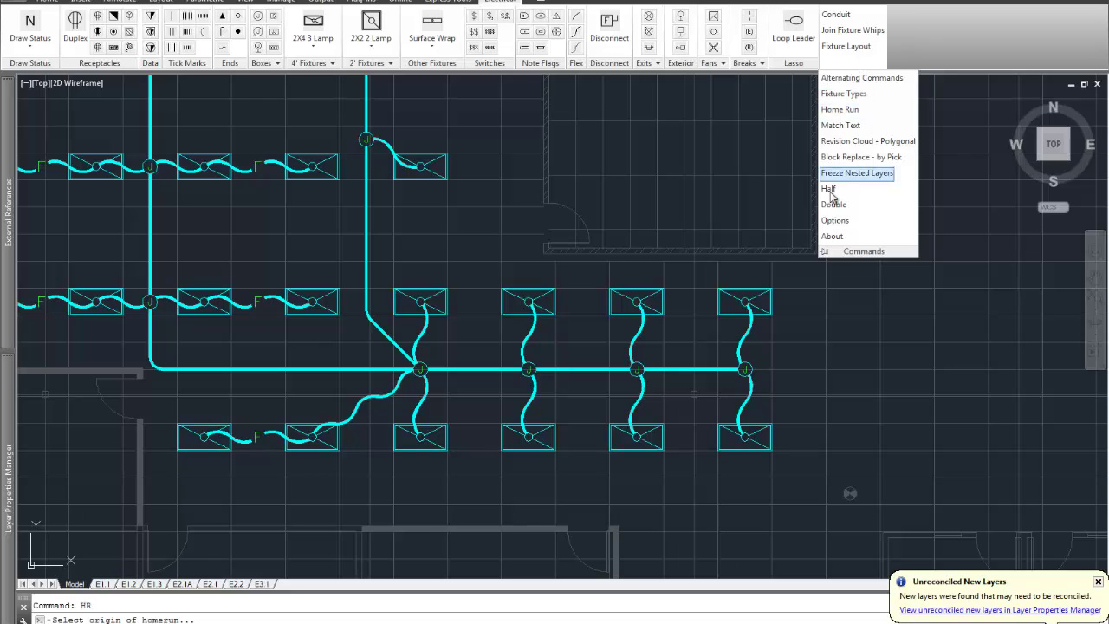
pyautogui.click(790, 342)
pyautogui.click(801, 345)
pyautogui.click(793, 370)
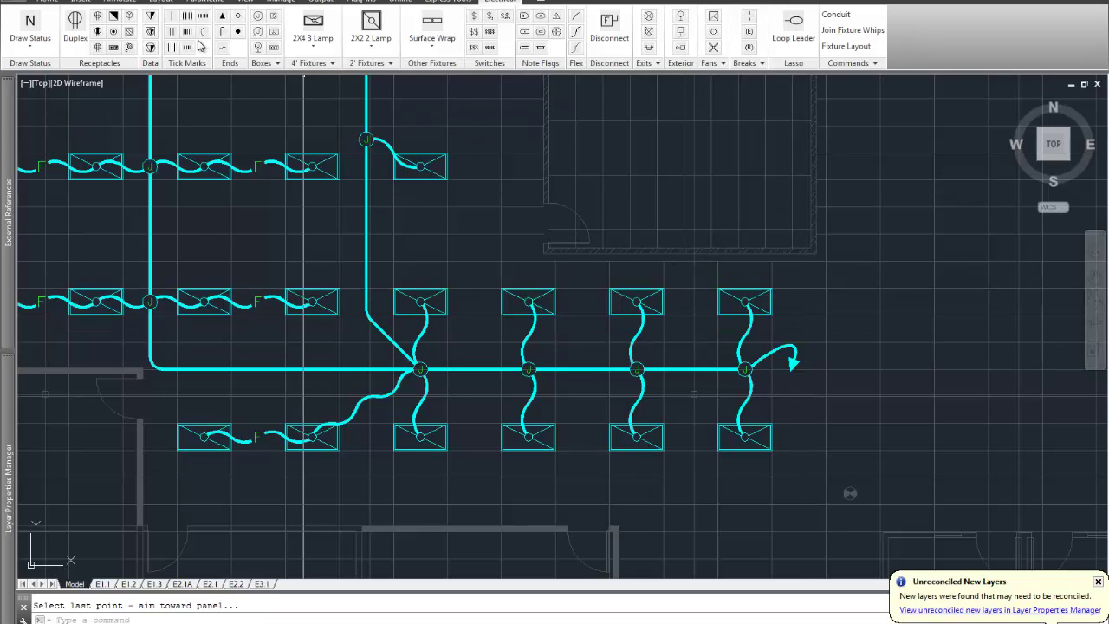
pyautogui.click(170, 48)
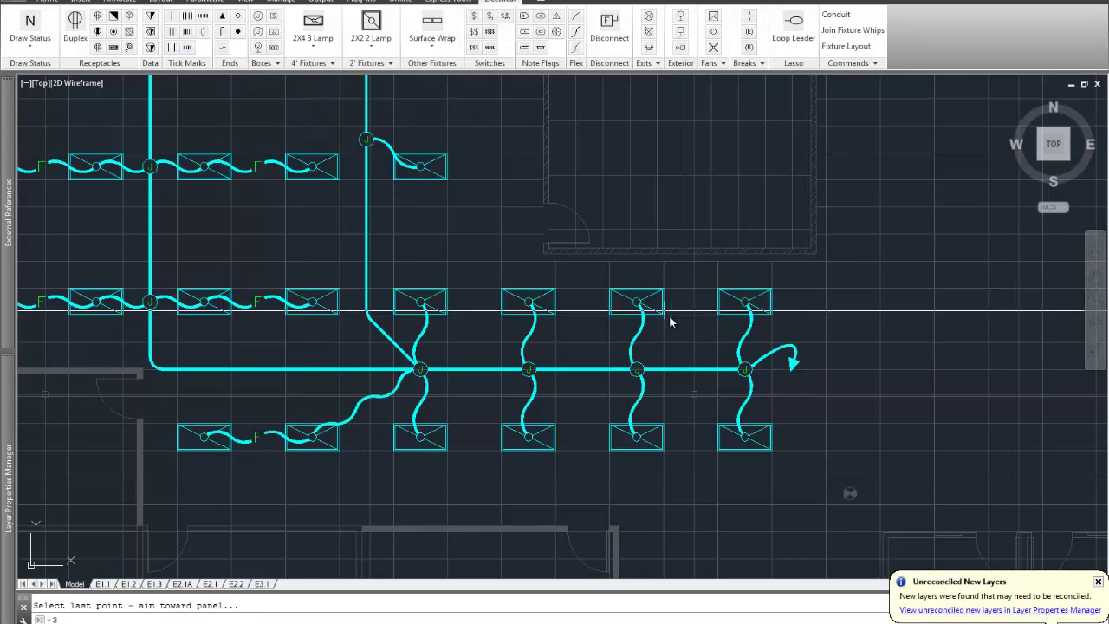
pyautogui.click(766, 357)
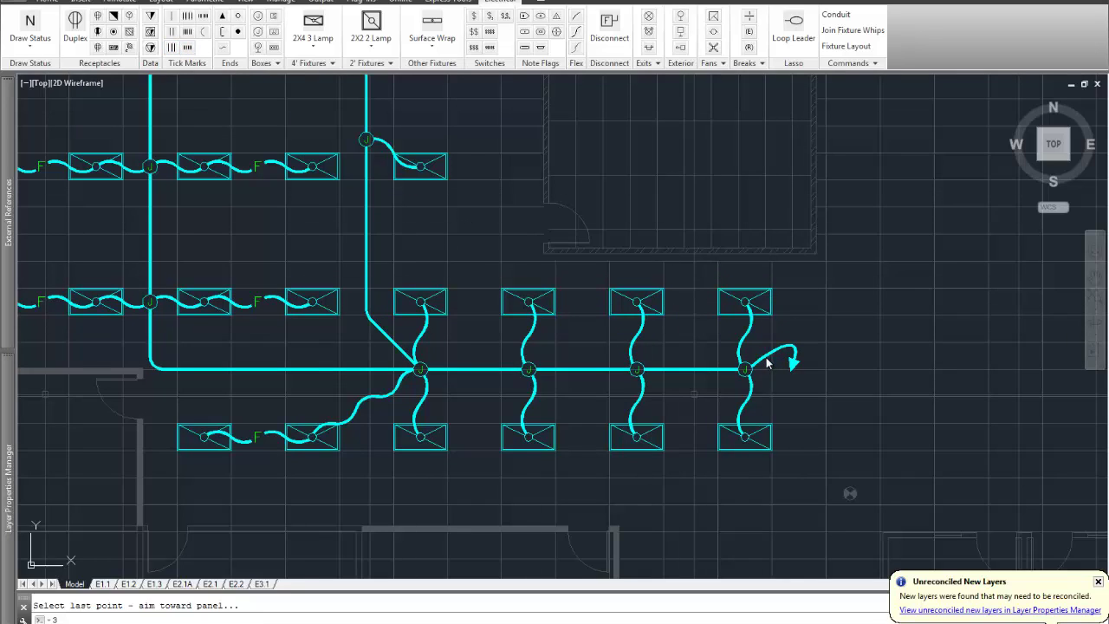
# Add tick marks along the lower horizontal conduit and the nearby vertical conduit.
pyautogui.click(681, 371)
pyautogui.click(539, 373)
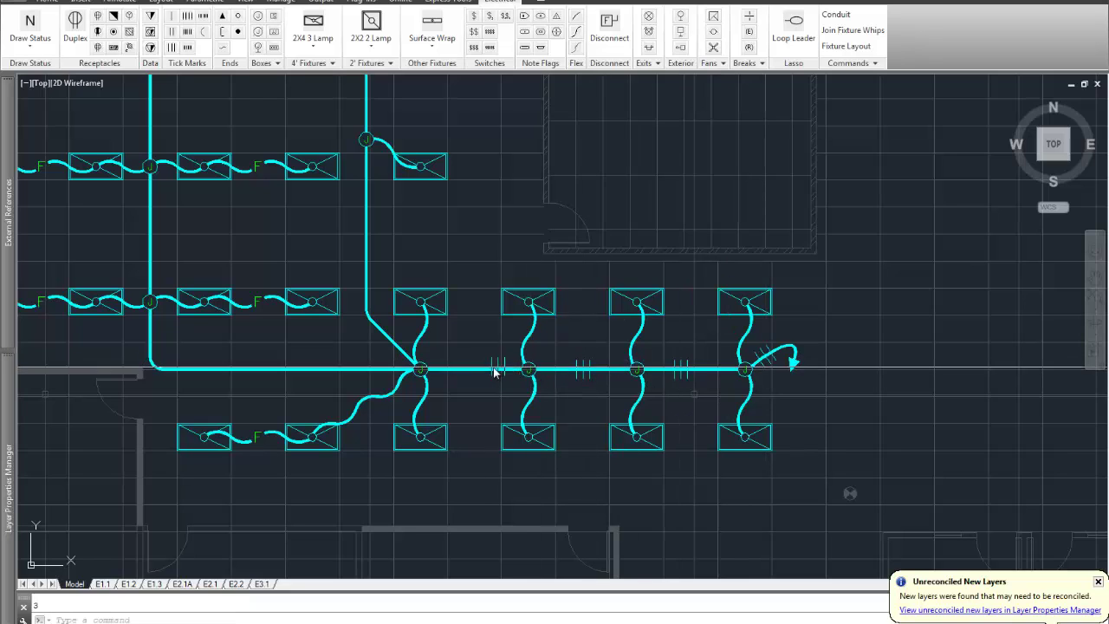
pyautogui.click(466, 367)
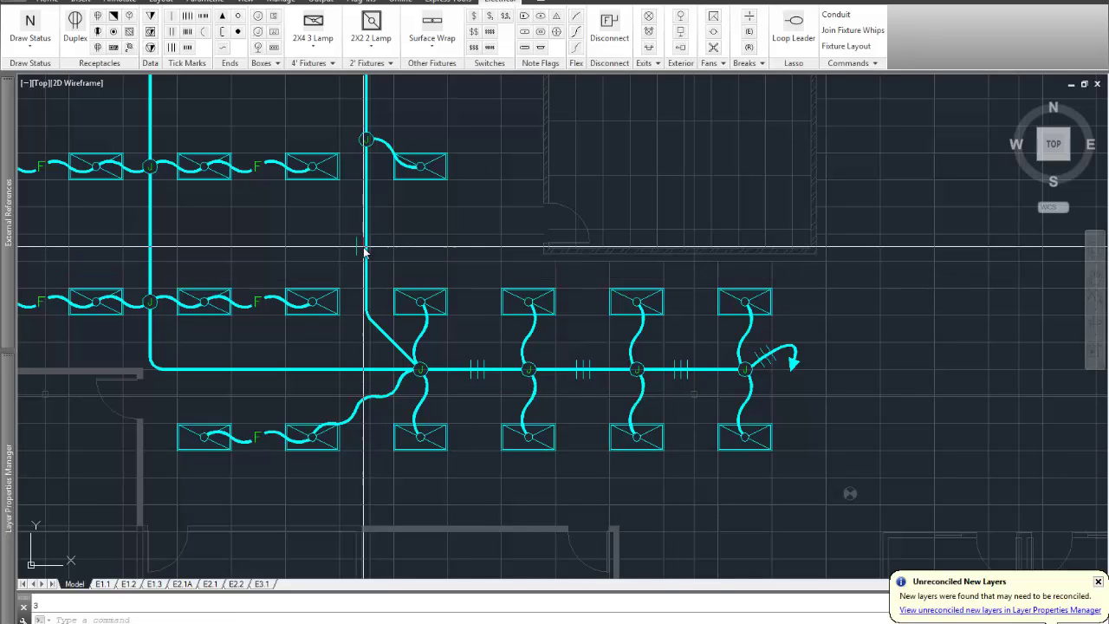
pyautogui.click(365, 247)
pyautogui.click(266, 370)
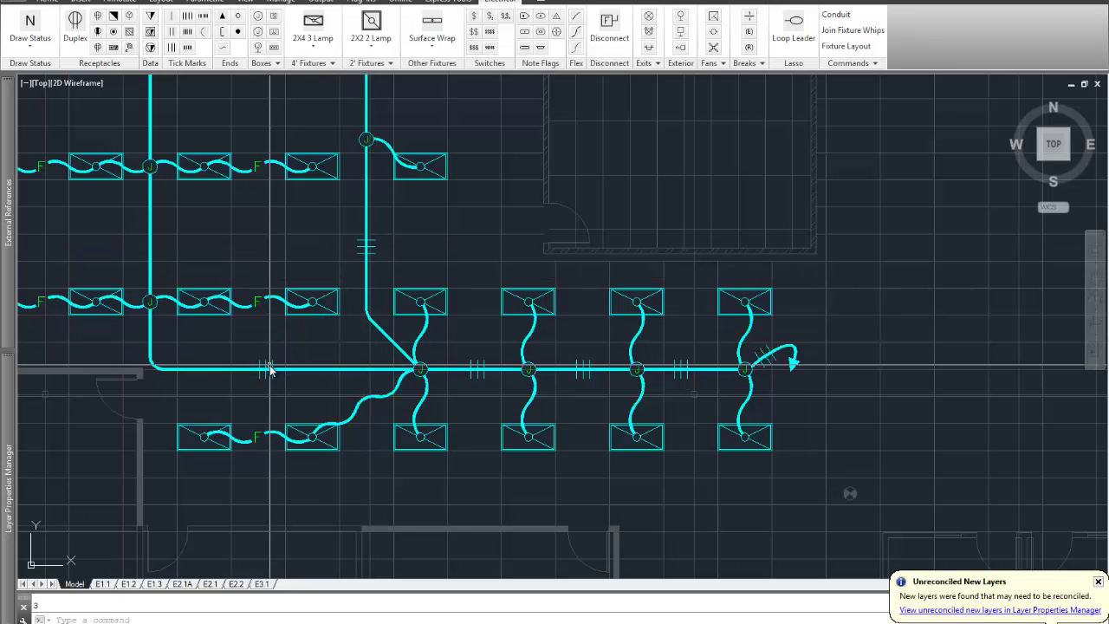
# Add tick marks on each vertical conduit segment between fixture rows up the grid.
pyautogui.moveTo(168, 211)
pyautogui.mouseDown(button='middle')
pyautogui.moveTo(188, 205)
pyautogui.moveTo(224, 475)
pyautogui.mouseUp(button='middle')
pyautogui.click(190, 416)
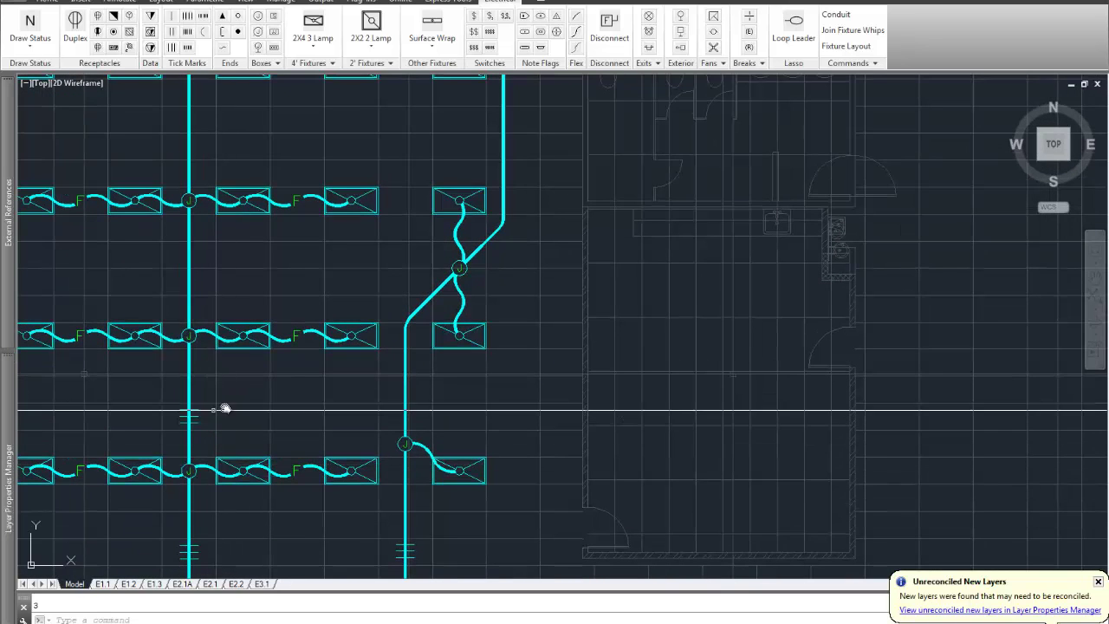
pyautogui.click(404, 391)
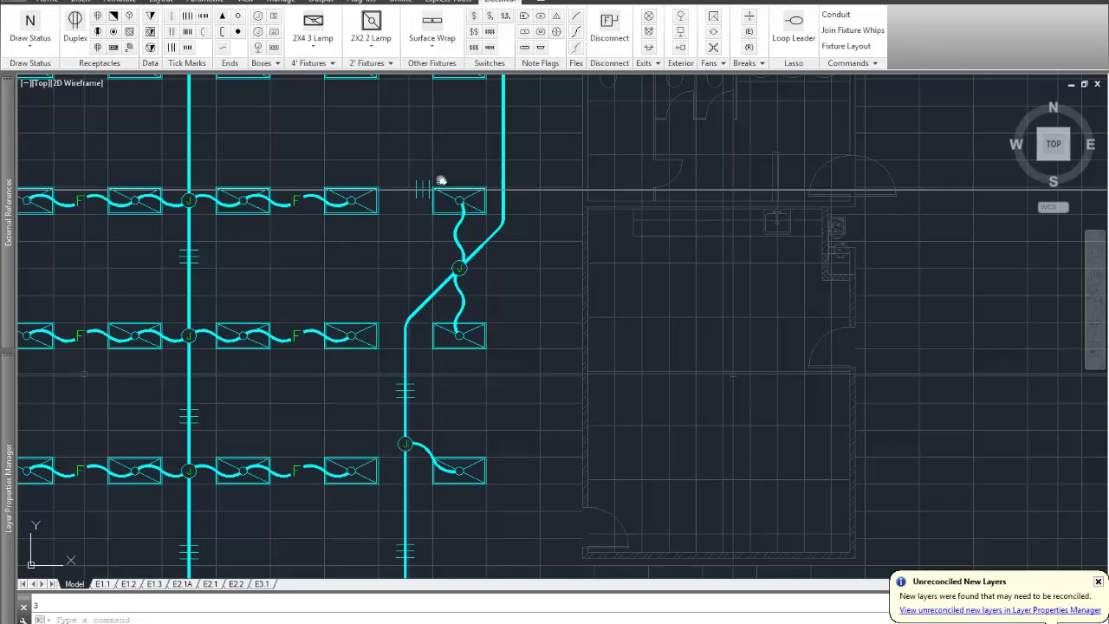
pyautogui.moveTo(465, 171); pyautogui.dragTo(485, 414, button='middle')
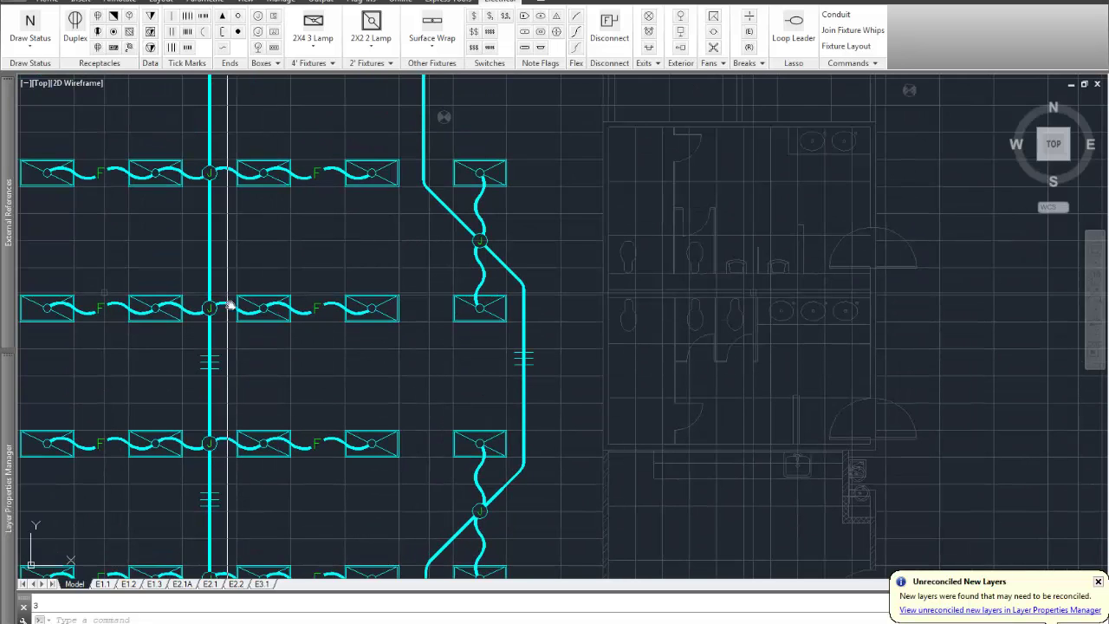
pyautogui.click(210, 227)
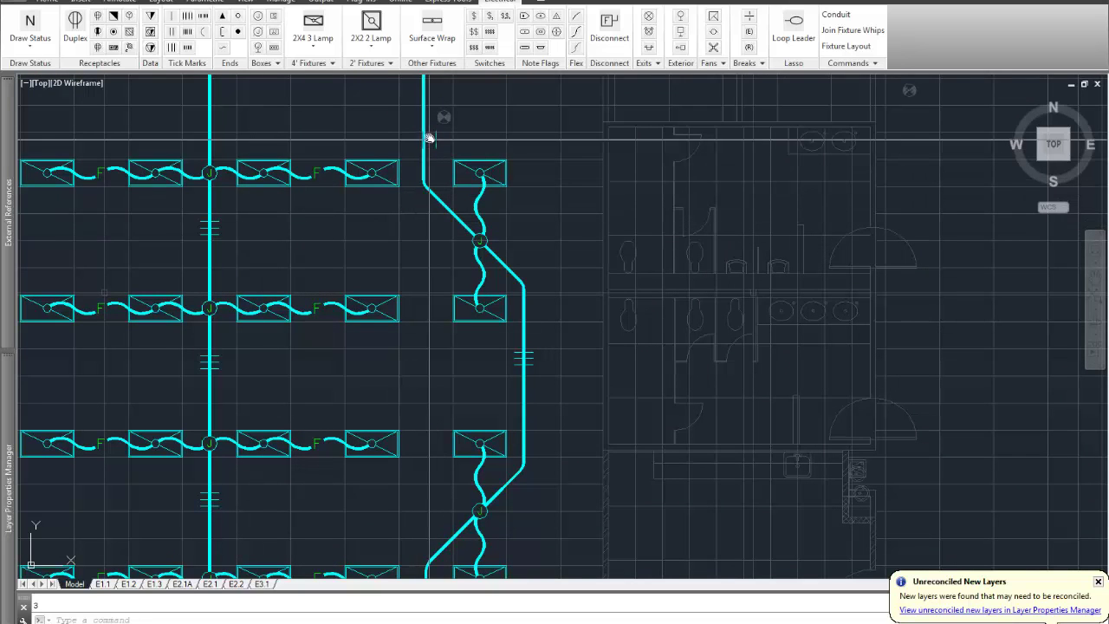
pyautogui.moveTo(426, 116); pyautogui.dragTo(443, 378, button='middle')
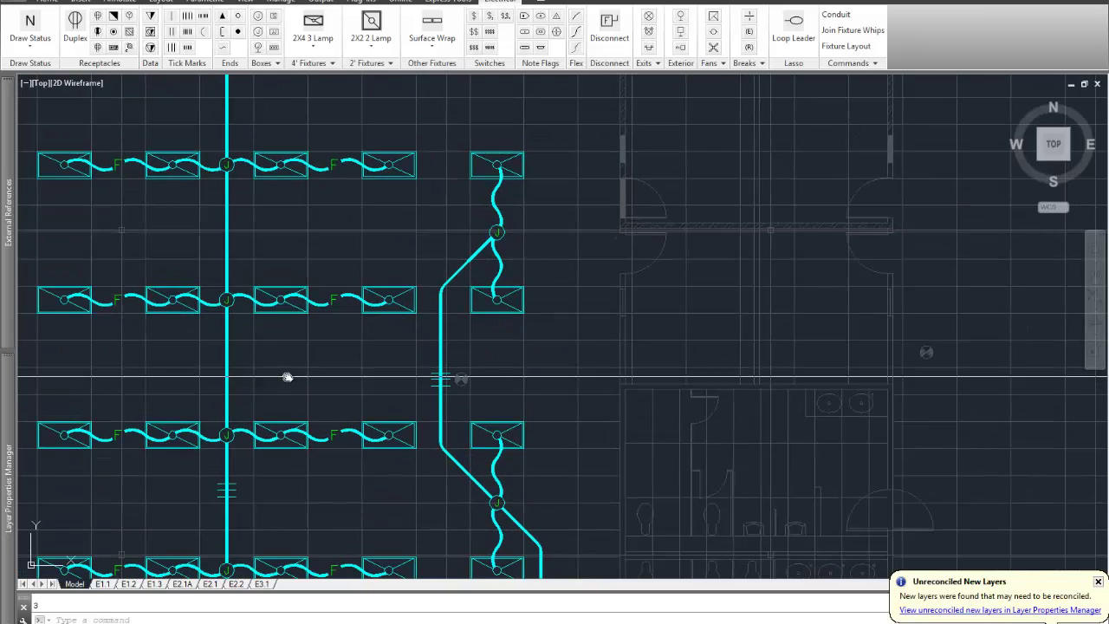
pyautogui.click(227, 353)
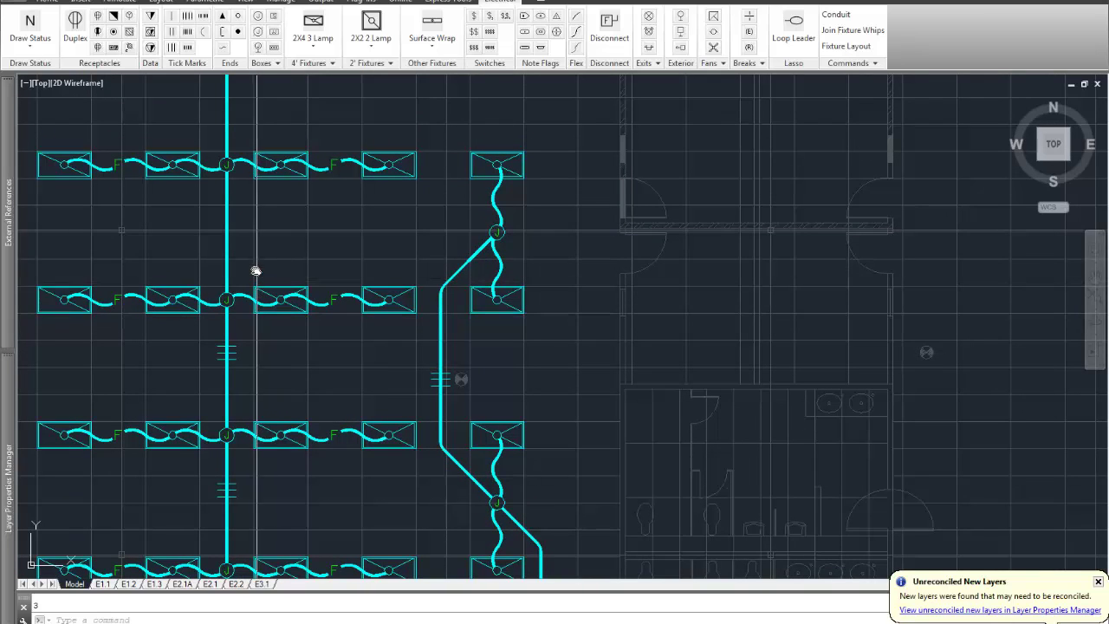
pyautogui.moveTo(269, 218); pyautogui.dragTo(302, 460, button='middle')
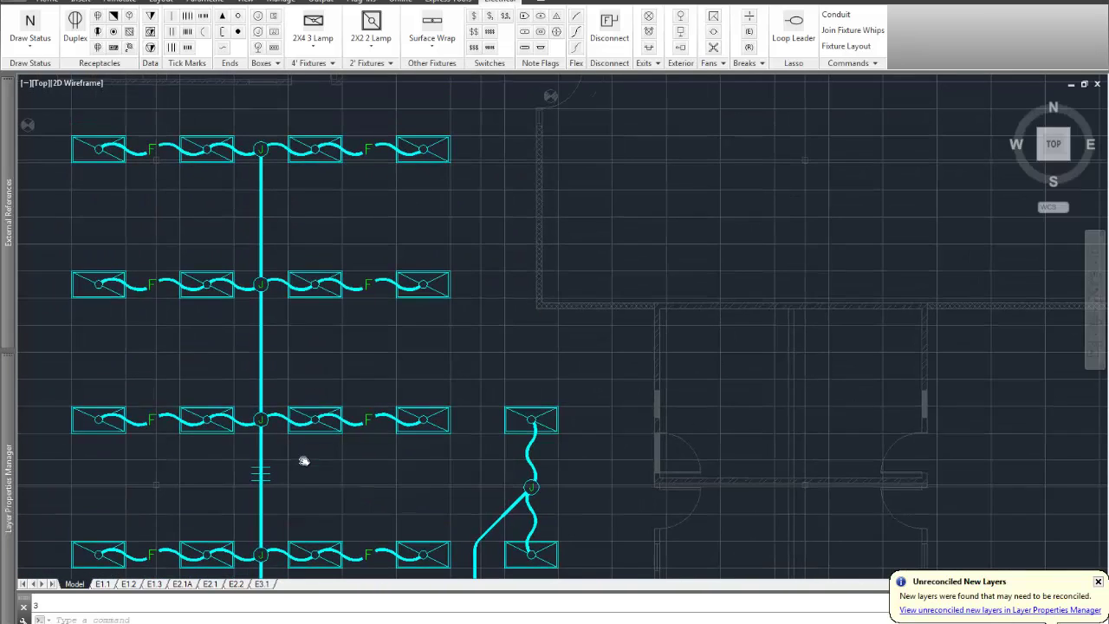
pyautogui.click(261, 341)
pyautogui.click(262, 205)
pyautogui.moveTo(341, 249)
pyautogui.mouseDown(button='middle')
pyautogui.moveTo(369, 318)
pyautogui.moveTo(396, 347)
pyautogui.mouseUp(button='middle')
# Window-select the main-column fixtures and assign them the default fixture type A6.
pyautogui.scroll(-5, 240, 243)
pyautogui.click(237, 241)
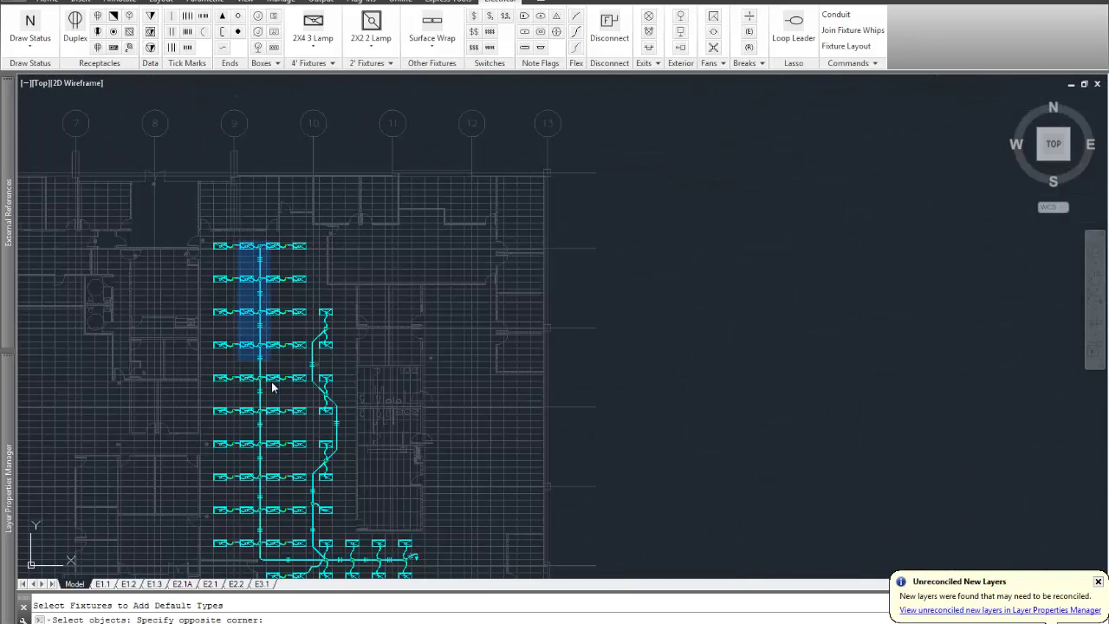
pyautogui.click(289, 514)
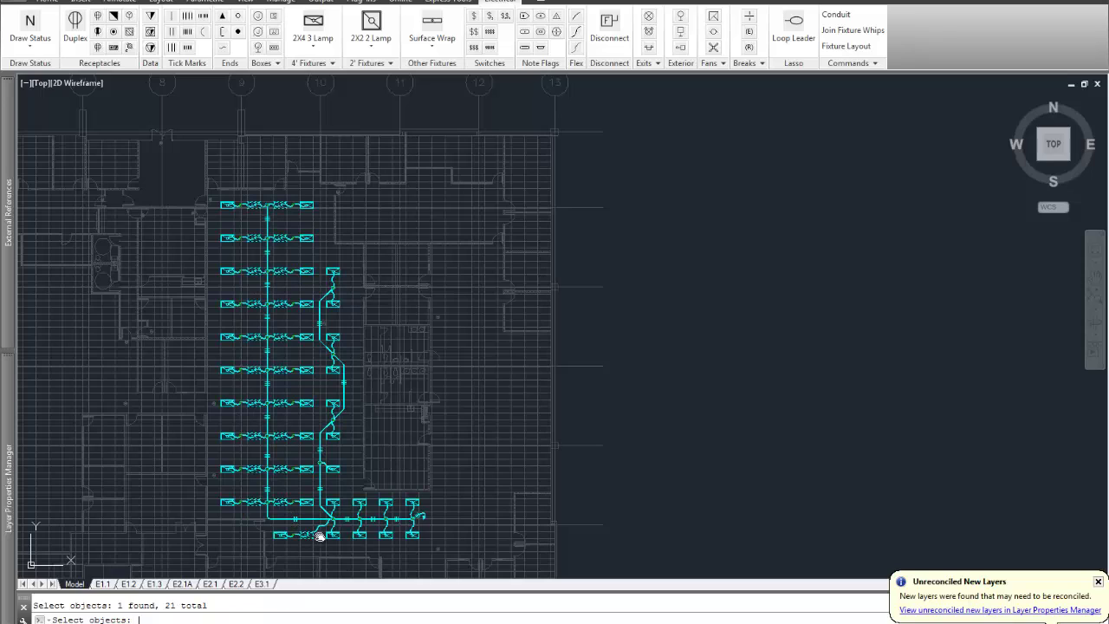
pyautogui.press('Return')
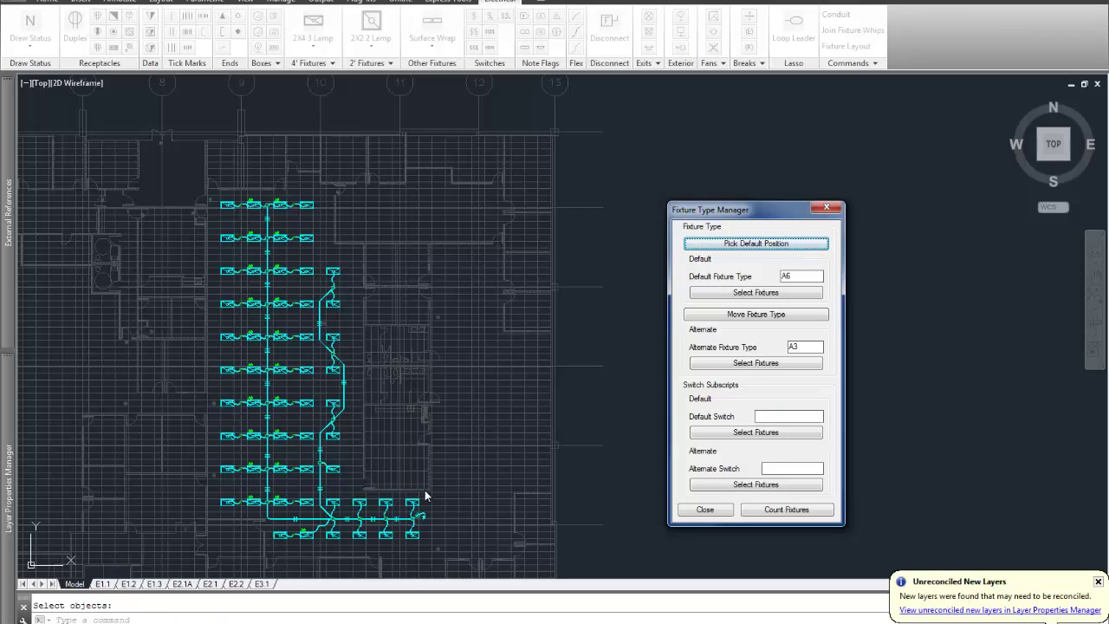
# Select the 15 right-hand branch fixtures and assign them the alternate type A3.
pyautogui.click(727, 364)
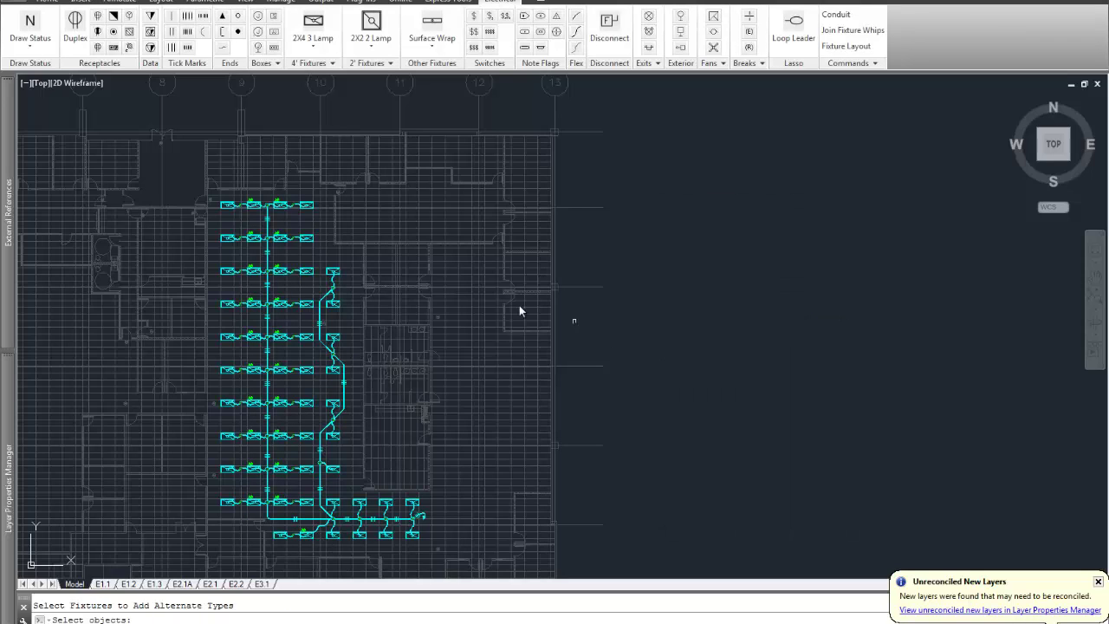
pyautogui.scroll(4, 321, 265)
pyautogui.click(321, 265)
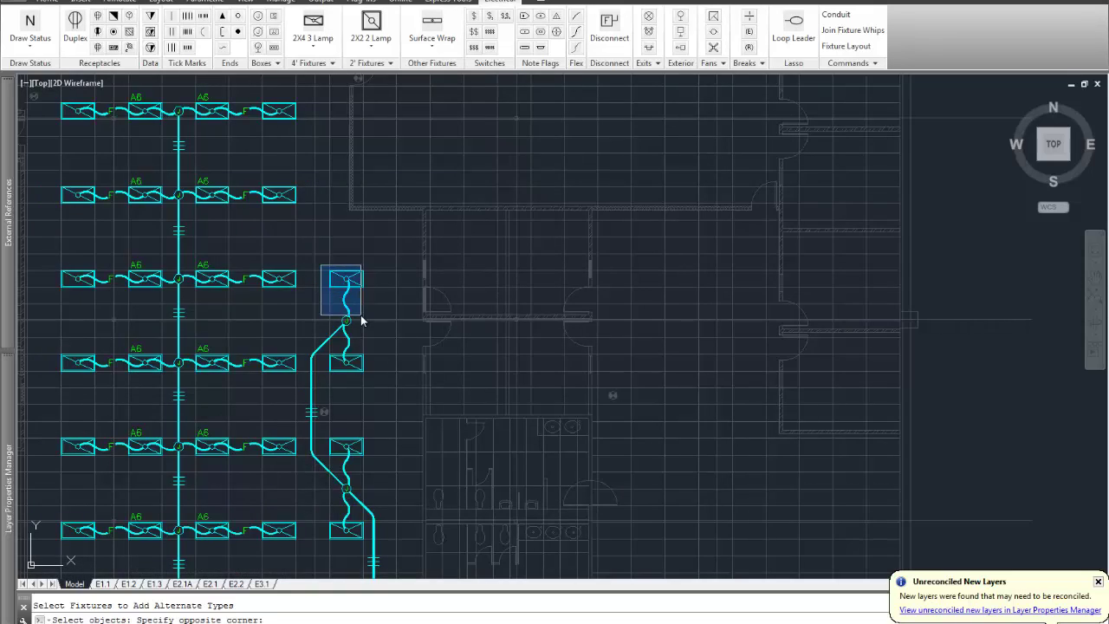
pyautogui.scroll(-2, 360, 314)
pyautogui.moveTo(375, 457); pyautogui.dragTo(378, 280, button='middle')
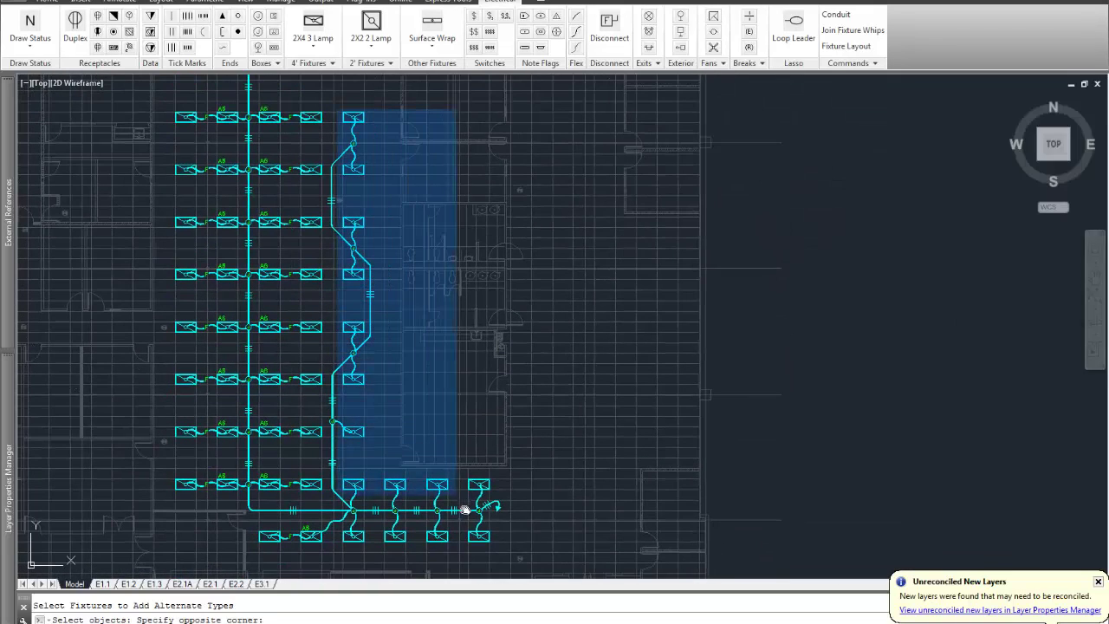
pyautogui.click(492, 550)
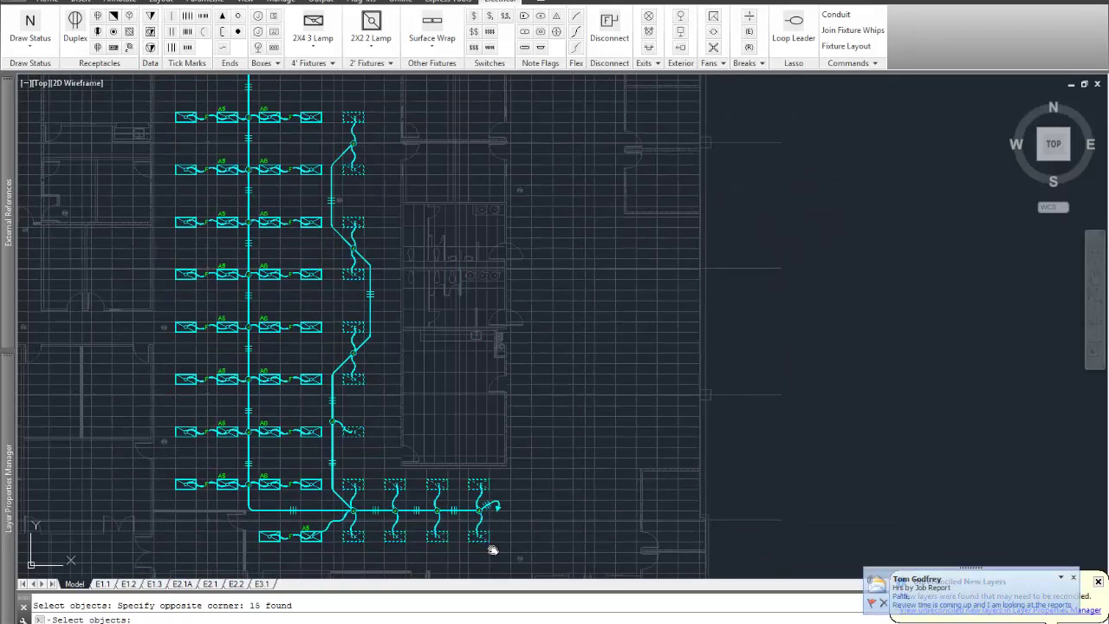
pyautogui.press('Return')
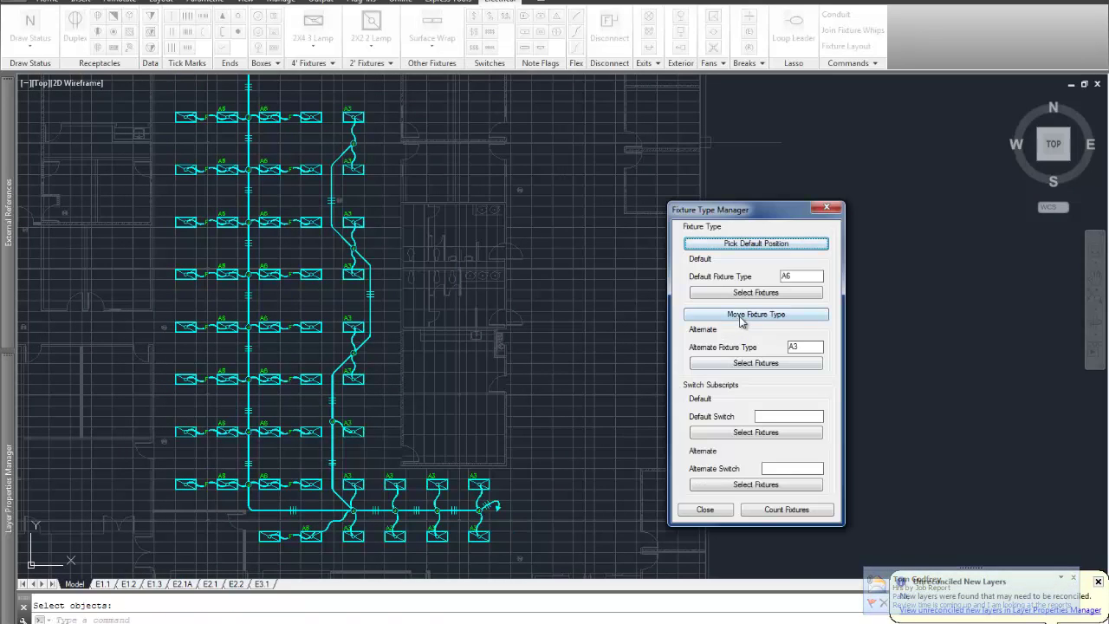
pyautogui.click(741, 317)
pyautogui.scroll(4, 326, 541)
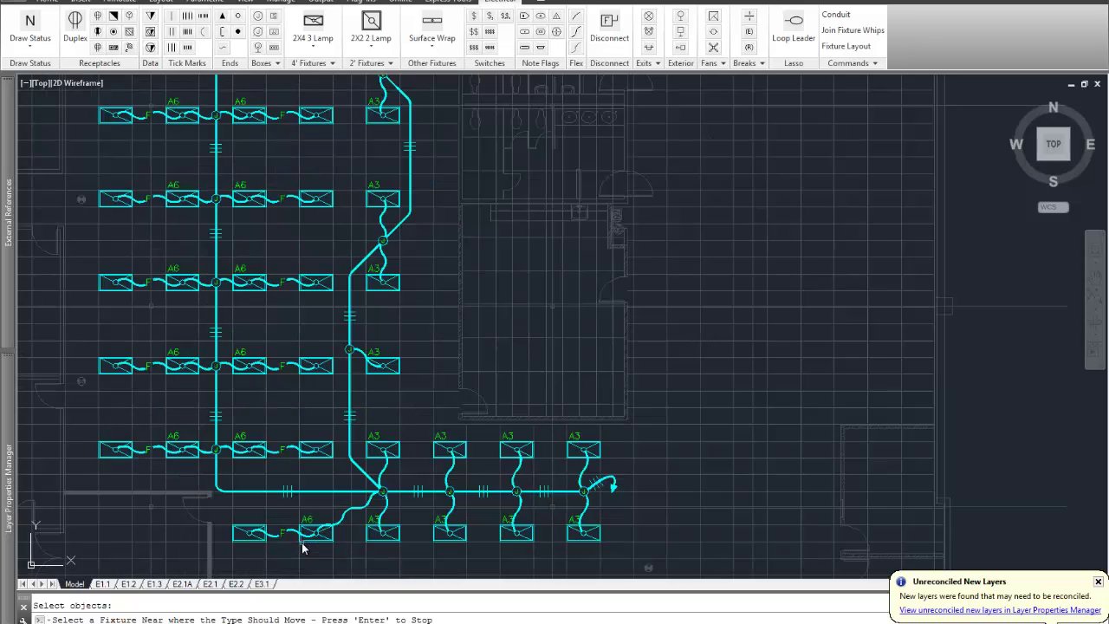
# Reposition the fixture type labels across the A3 and upper fixture rows.
pyautogui.moveTo(405, 534); pyautogui.dragTo(398, 462, button='middle')
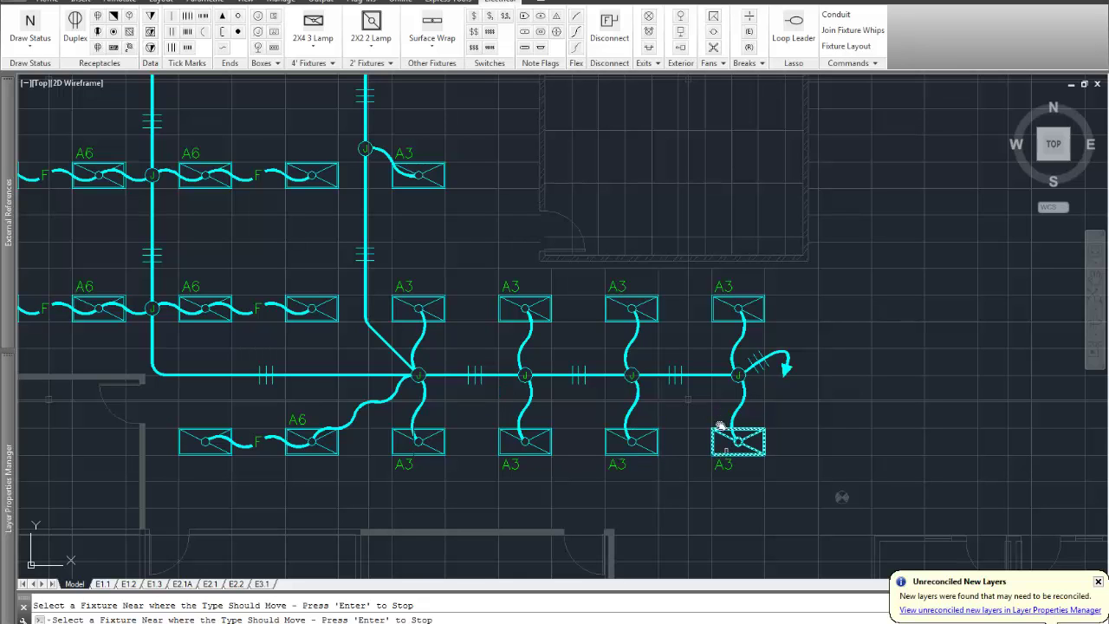
pyautogui.moveTo(346, 230)
pyautogui.mouseDown(button='middle')
pyautogui.moveTo(367, 299)
pyautogui.moveTo(488, 527)
pyautogui.mouseUp(button='middle')
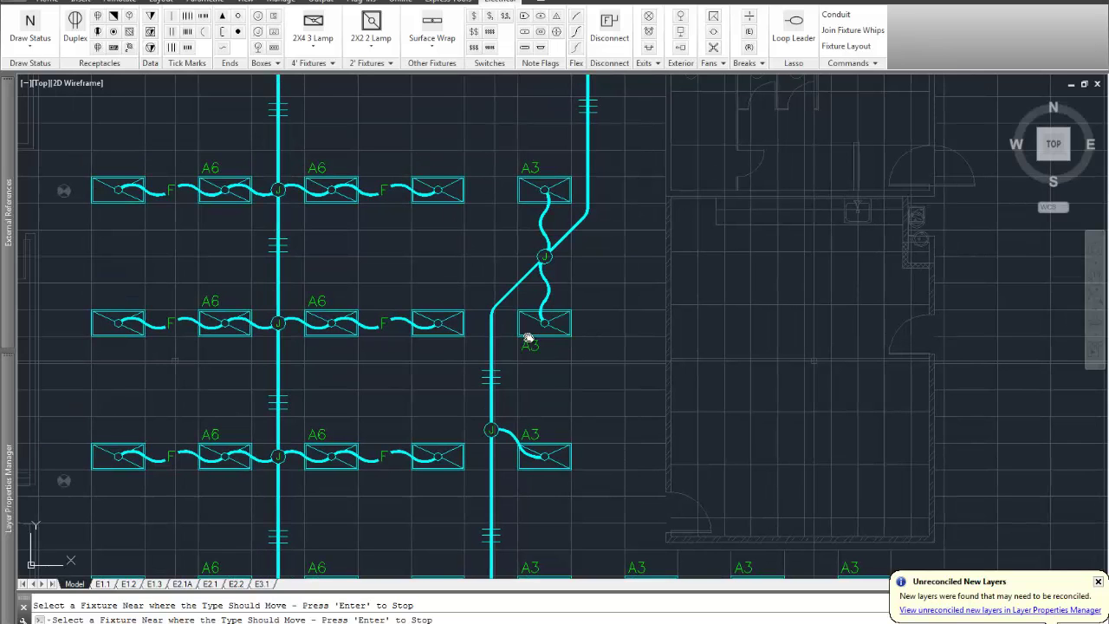
pyautogui.moveTo(519, 281)
pyautogui.mouseDown(button='middle')
pyautogui.moveTo(347, 119)
pyautogui.moveTo(384, 404)
pyautogui.moveTo(438, 384)
pyautogui.mouseUp(button='middle')
pyautogui.moveTo(453, 163)
pyautogui.mouseDown(button='middle')
pyautogui.moveTo(441, 373)
pyautogui.moveTo(463, 412)
pyautogui.mouseUp(button='middle')
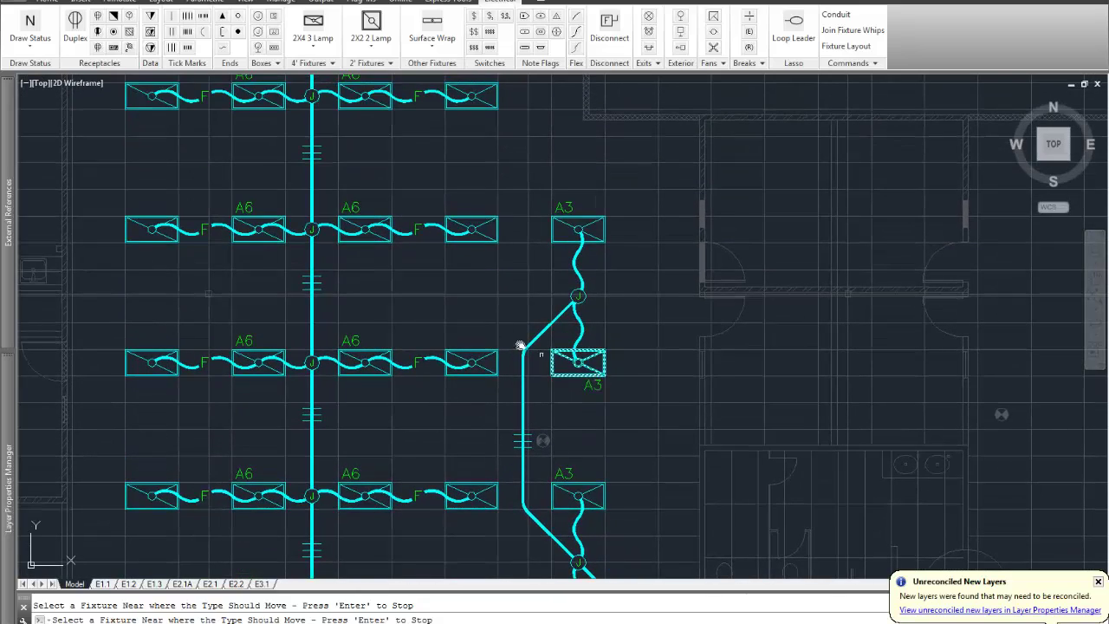
pyautogui.moveTo(382, 190); pyautogui.dragTo(389, 412, button='middle')
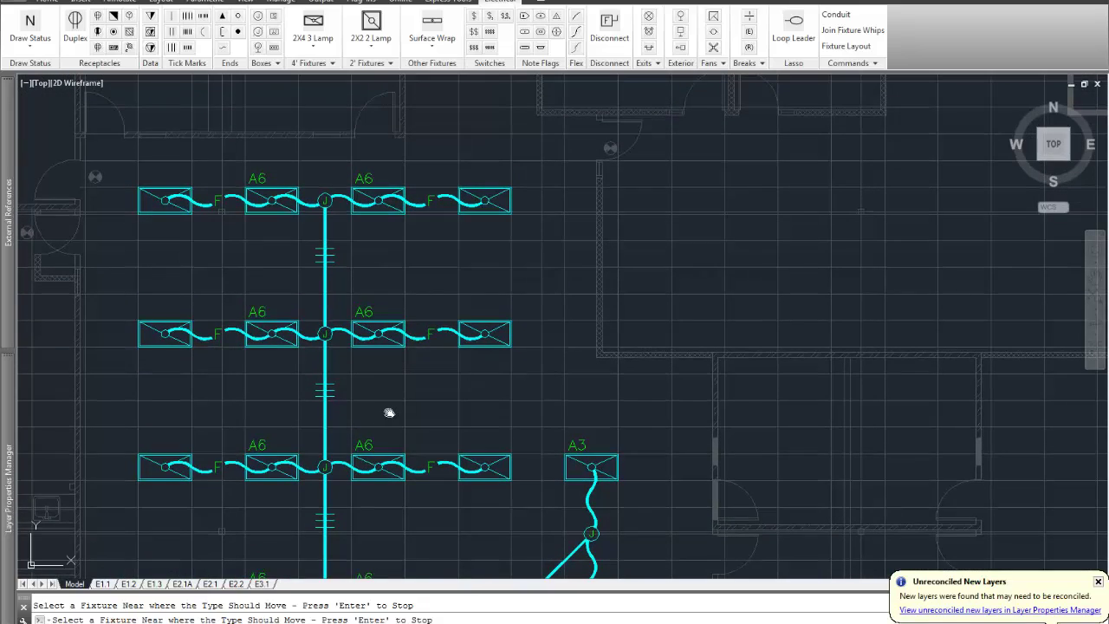
pyautogui.press('Return')
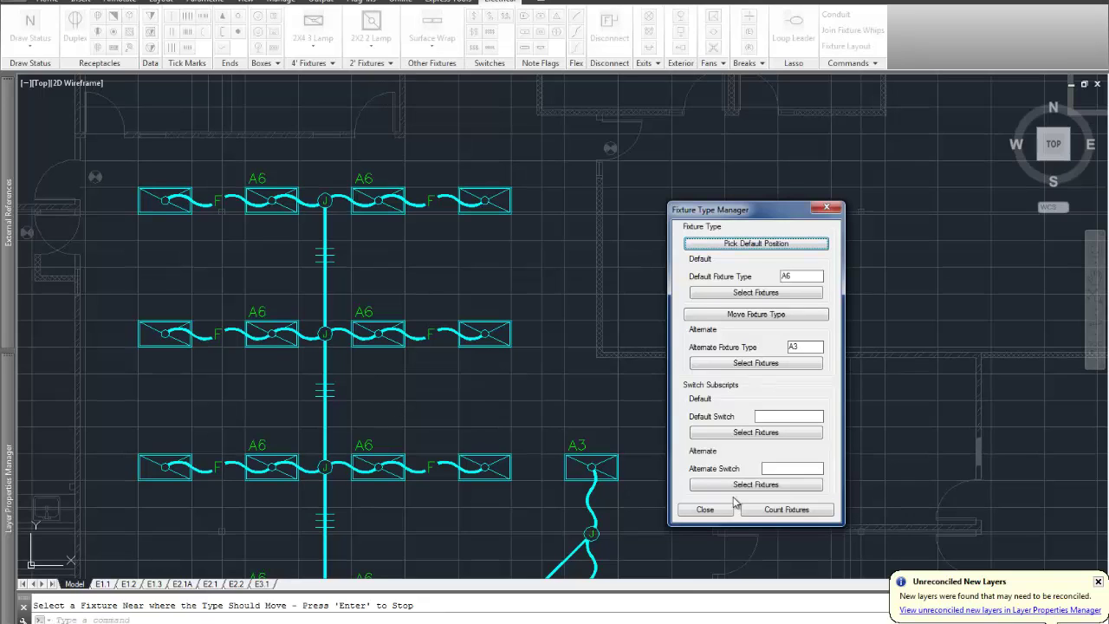
# Count fixtures, confirming 15 type A3 and 21 type A6, then close the fixture type manager.
pyautogui.click(769, 510)
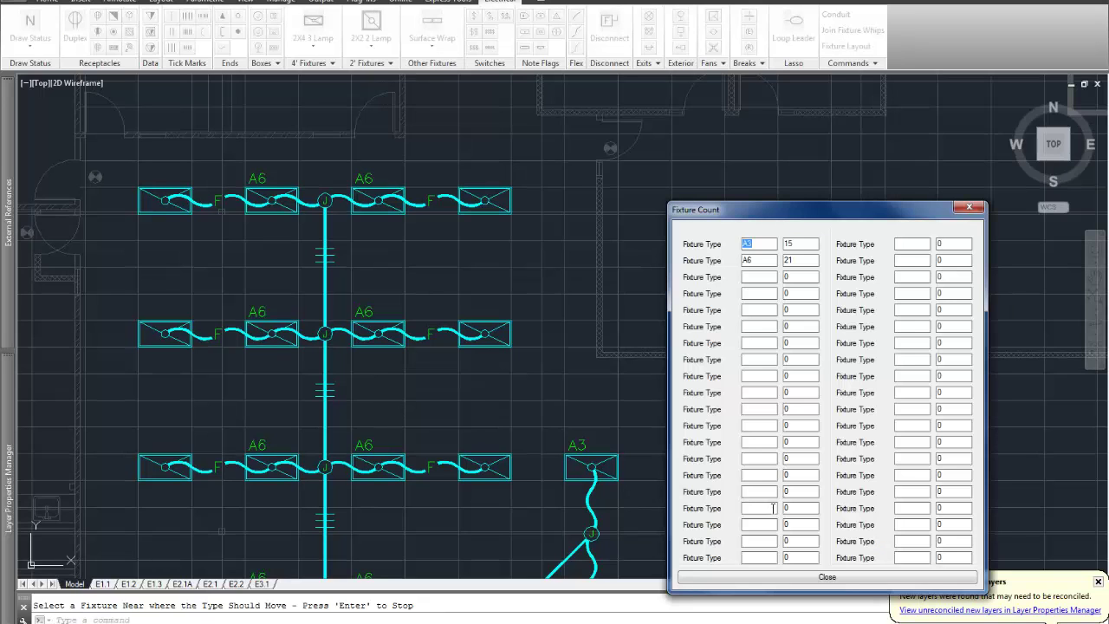
pyautogui.click(826, 578)
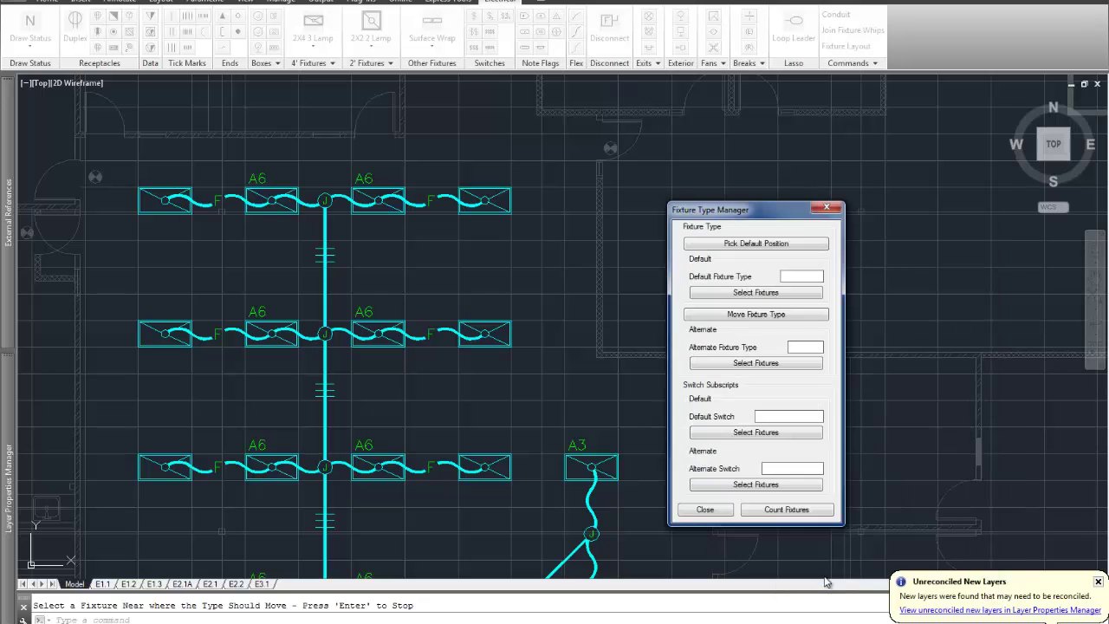
pyautogui.click(707, 509)
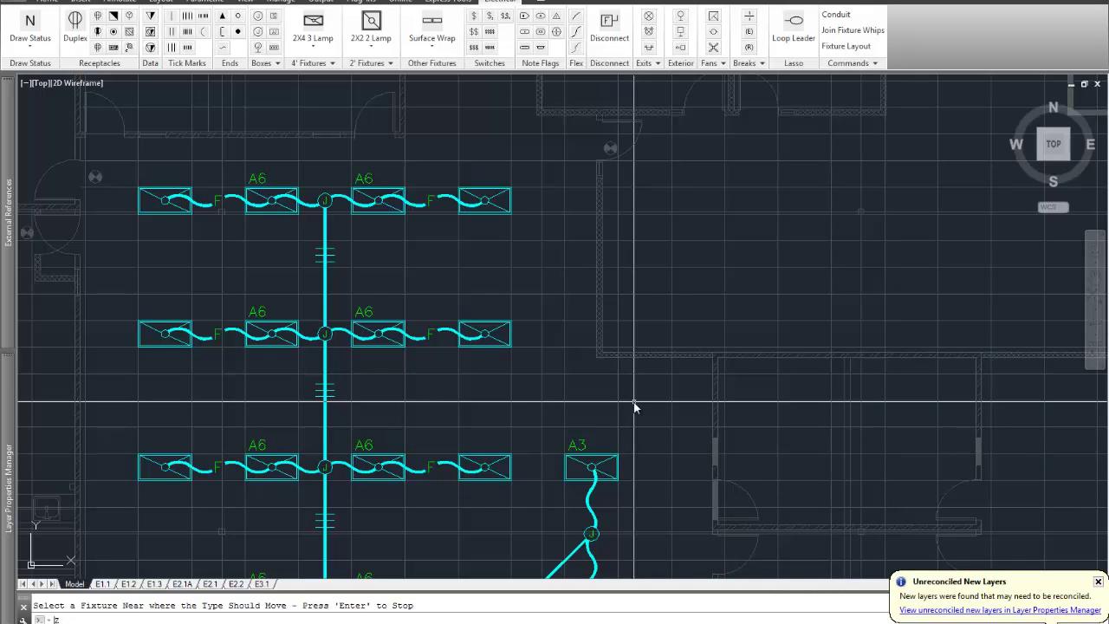
# Zoom extents (ZE), then zoom into the upper offices of the power plan between grid lines 8 and 11.
pyautogui.write('ZE')
pyautogui.press('Return')
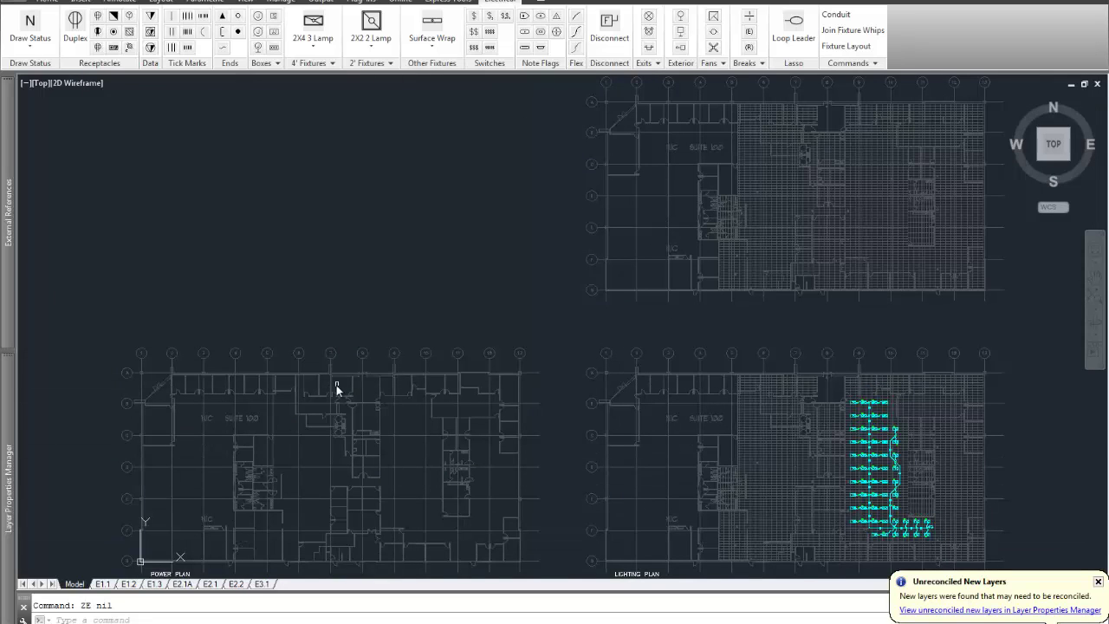
pyautogui.scroll(8, 416, 384)
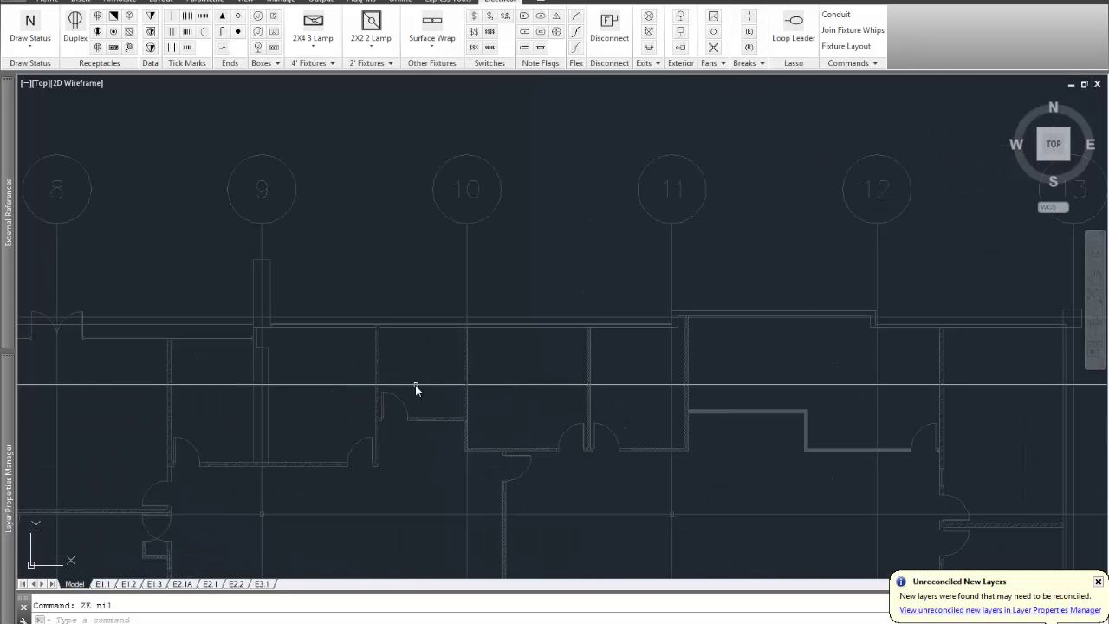
pyautogui.moveTo(370, 413); pyautogui.dragTo(515, 371, button='middle')
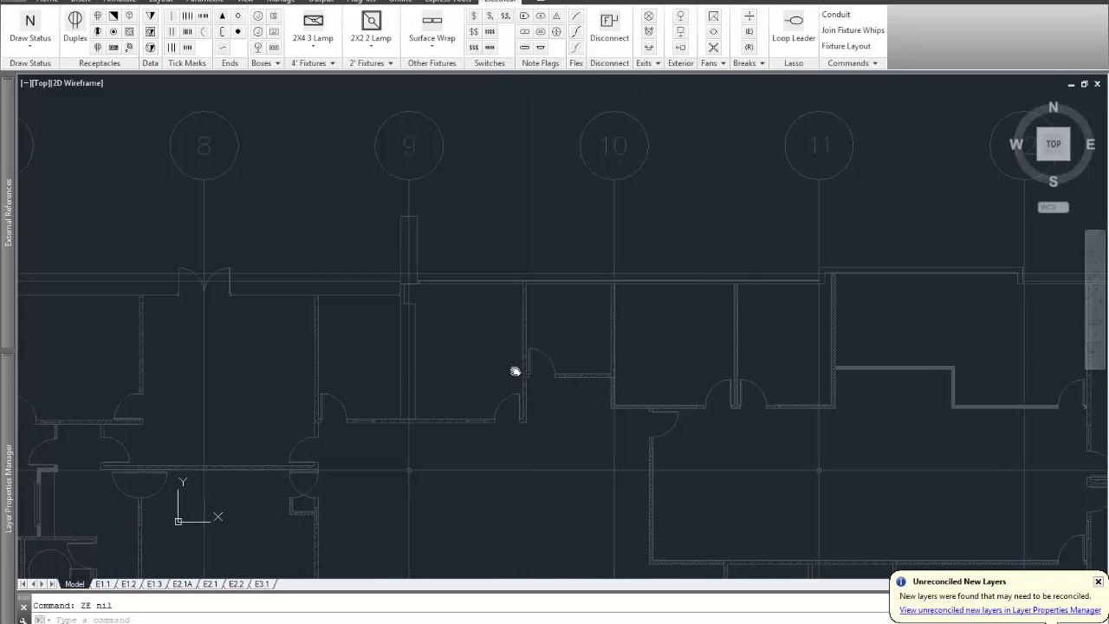
# Start the alternating insert using duplex receptacle and telephone outlet as the pair, fixing the wall start point.
pyautogui.click(850, 64)
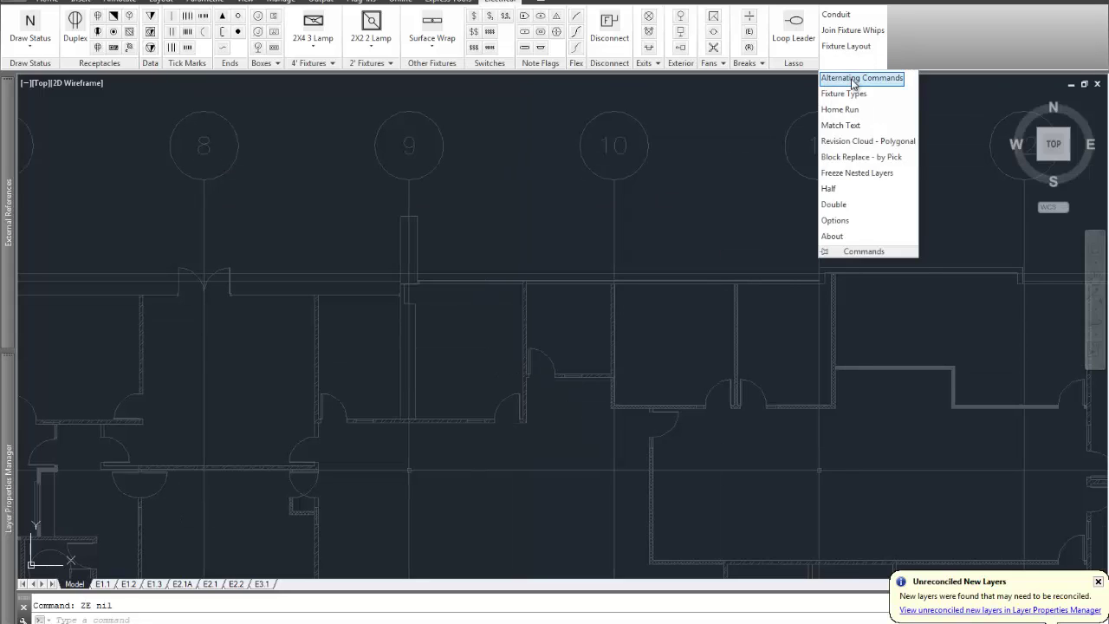
pyautogui.click(853, 79)
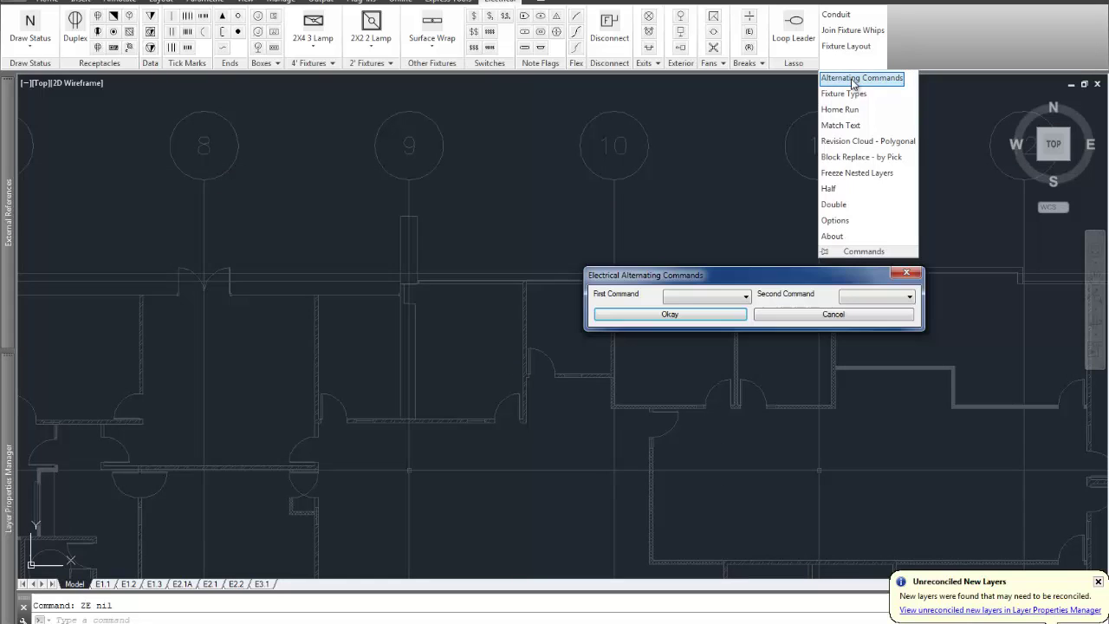
pyautogui.click(670, 314)
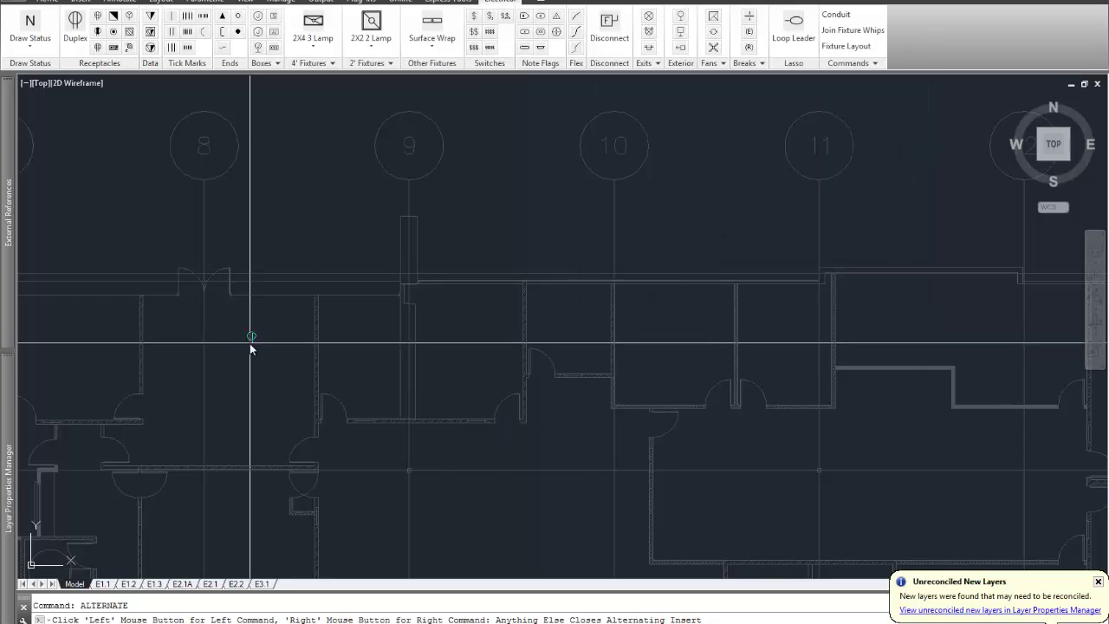
pyautogui.click(147, 343)
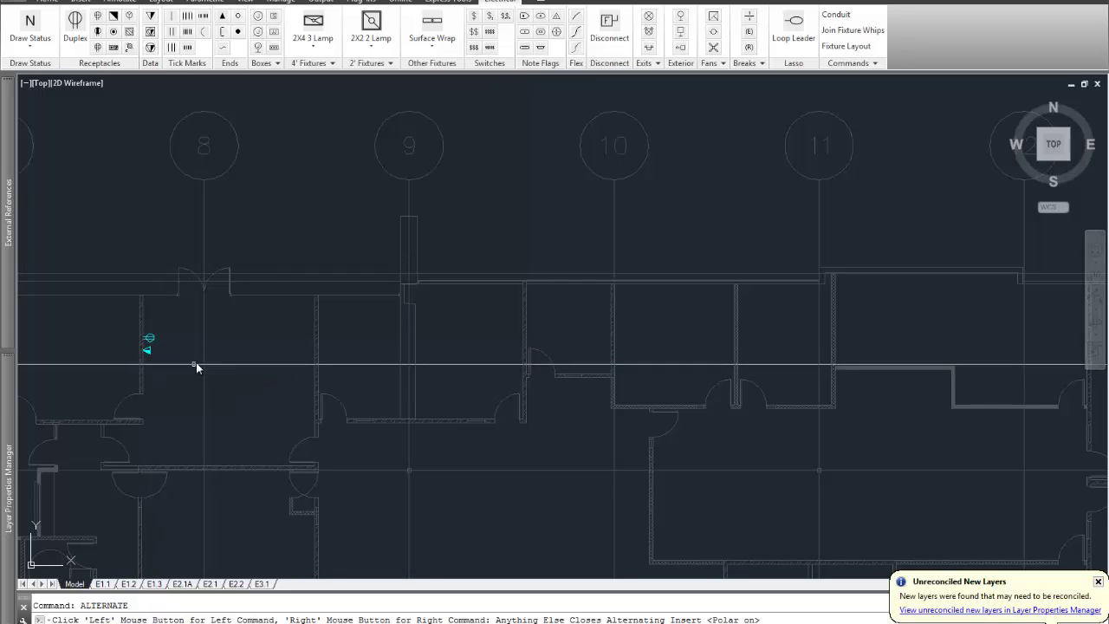
# Place receptacles and data outlets along the office walls near grid lines 9 and 10.
pyautogui.click(310, 359)
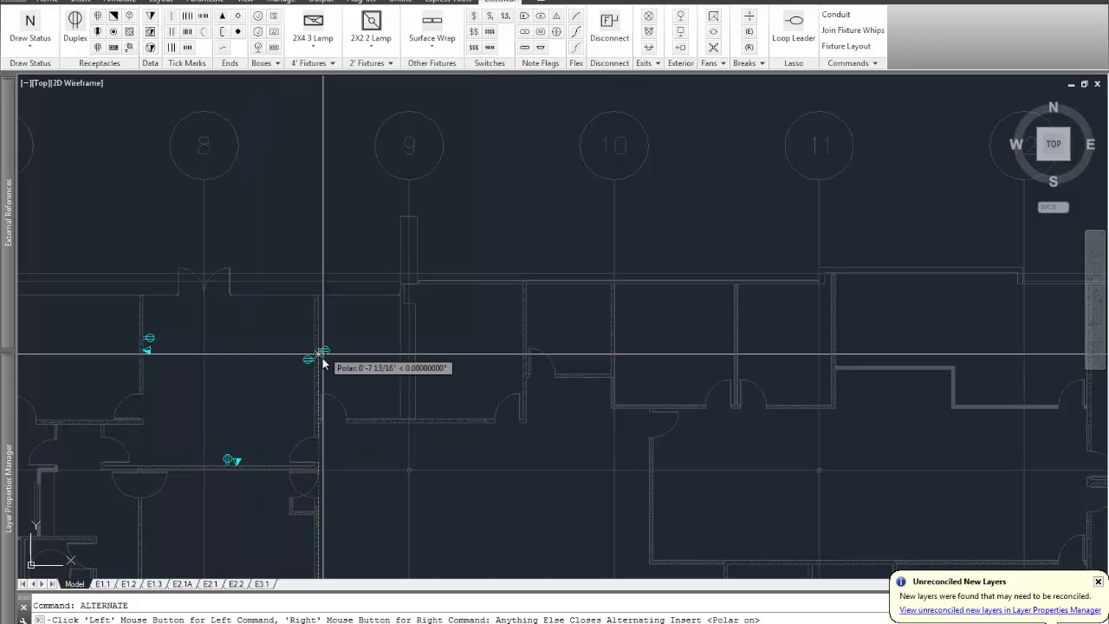
pyautogui.click(519, 341)
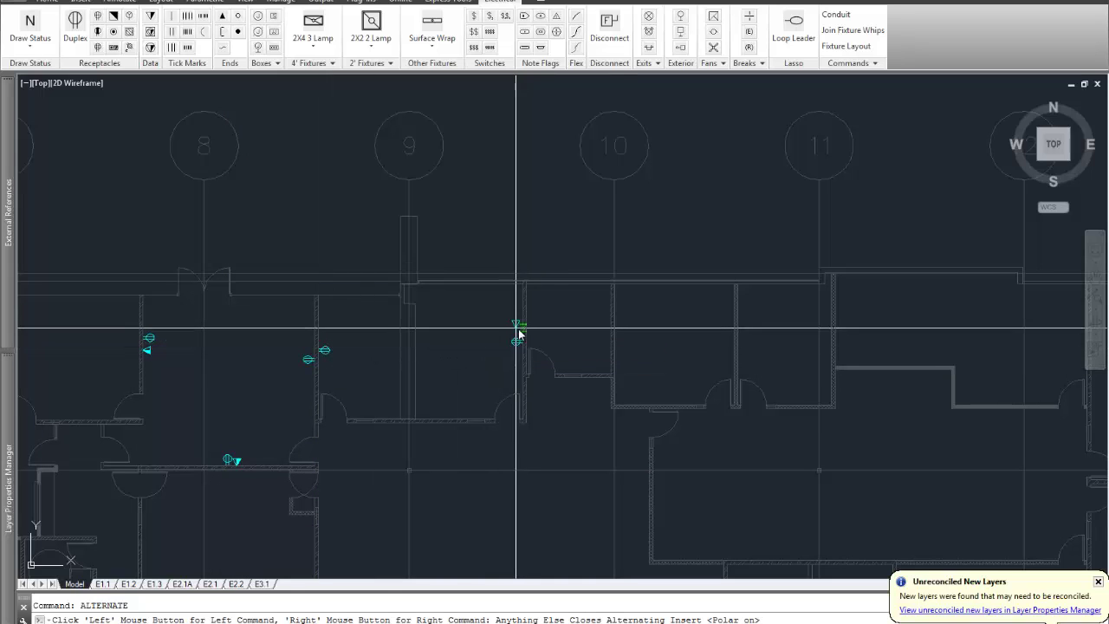
pyautogui.click(518, 331)
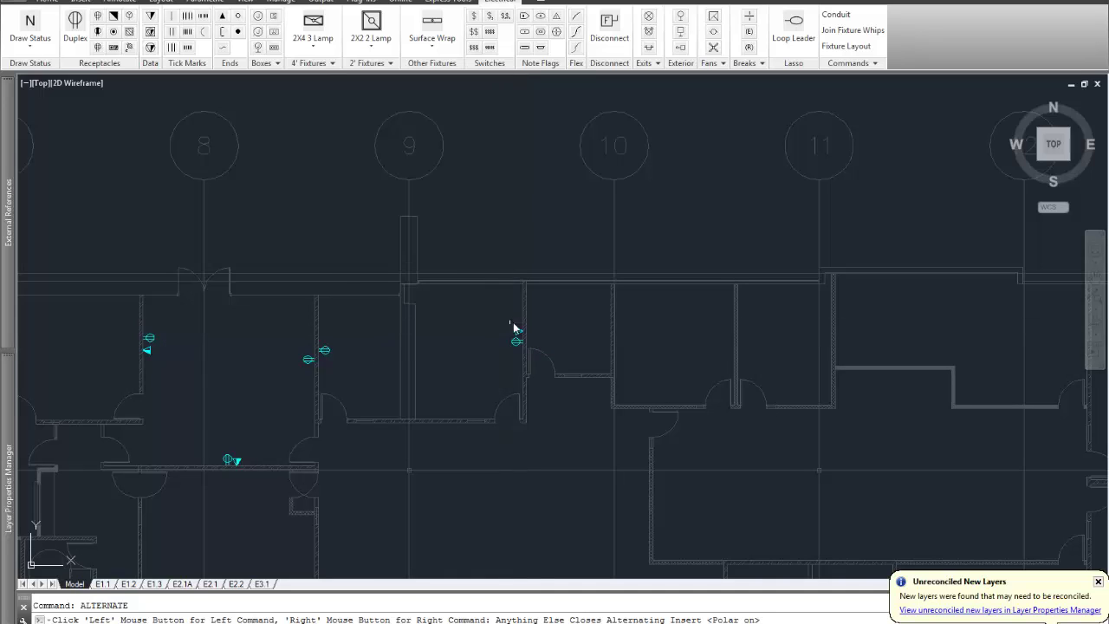
pyautogui.click(530, 324)
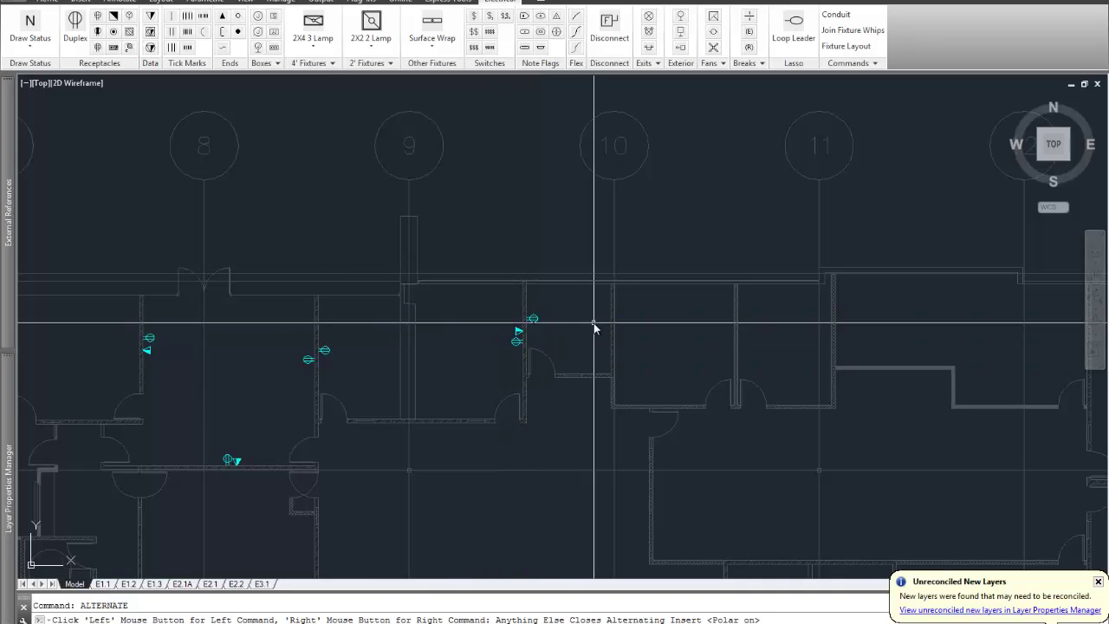
pyautogui.click(605, 331)
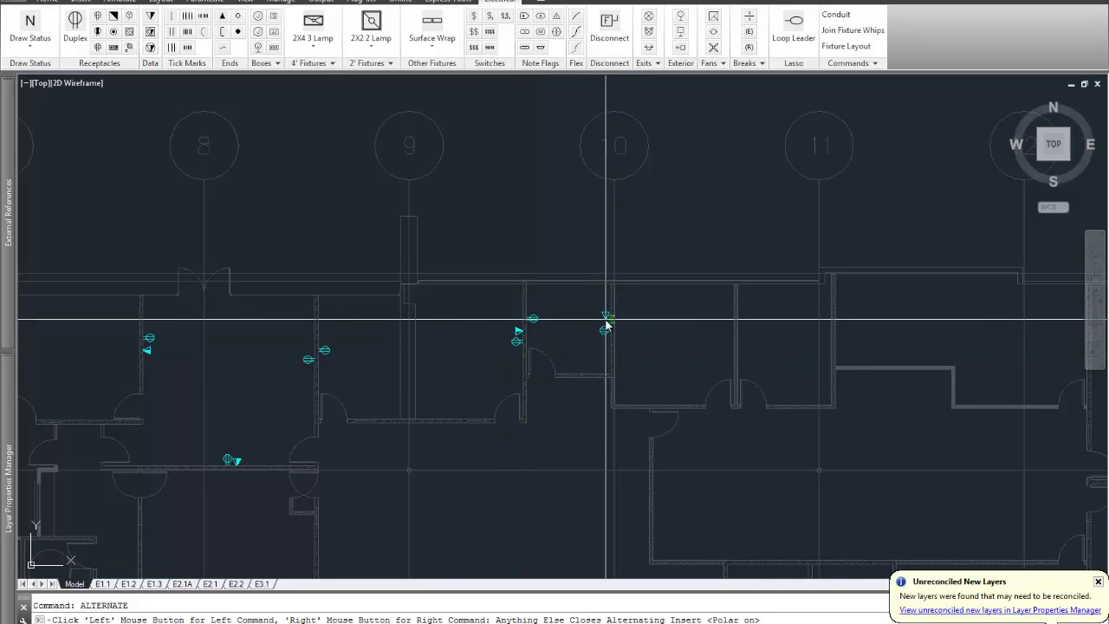
pyautogui.click(607, 322)
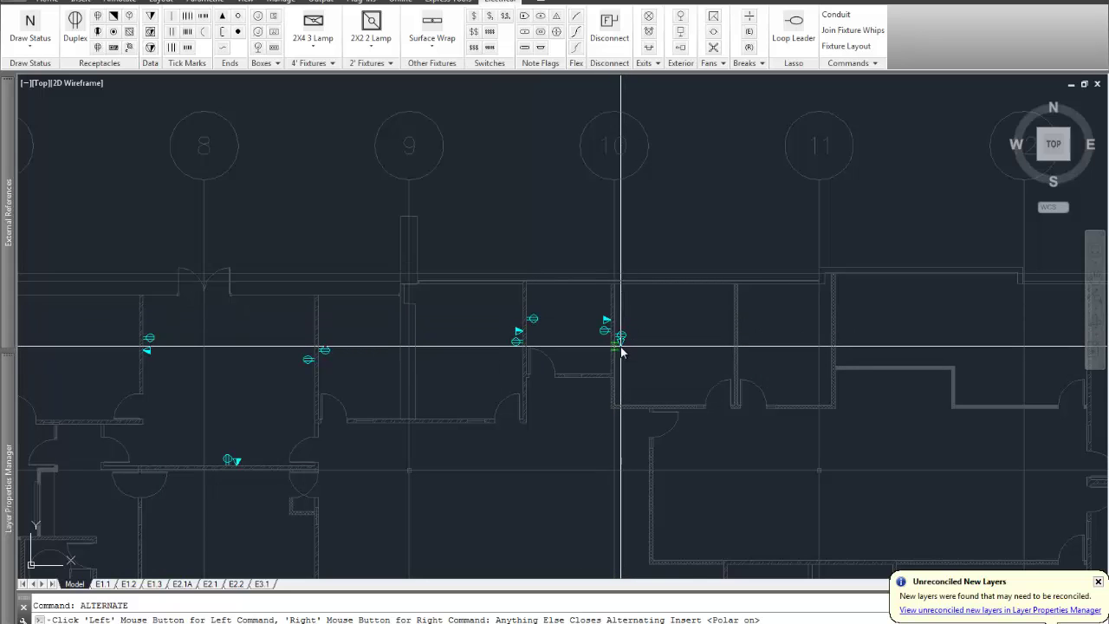
# Add receptacles and data outlets near grid 10, on the lower wall, and around grid 11.
pyautogui.click(619, 350)
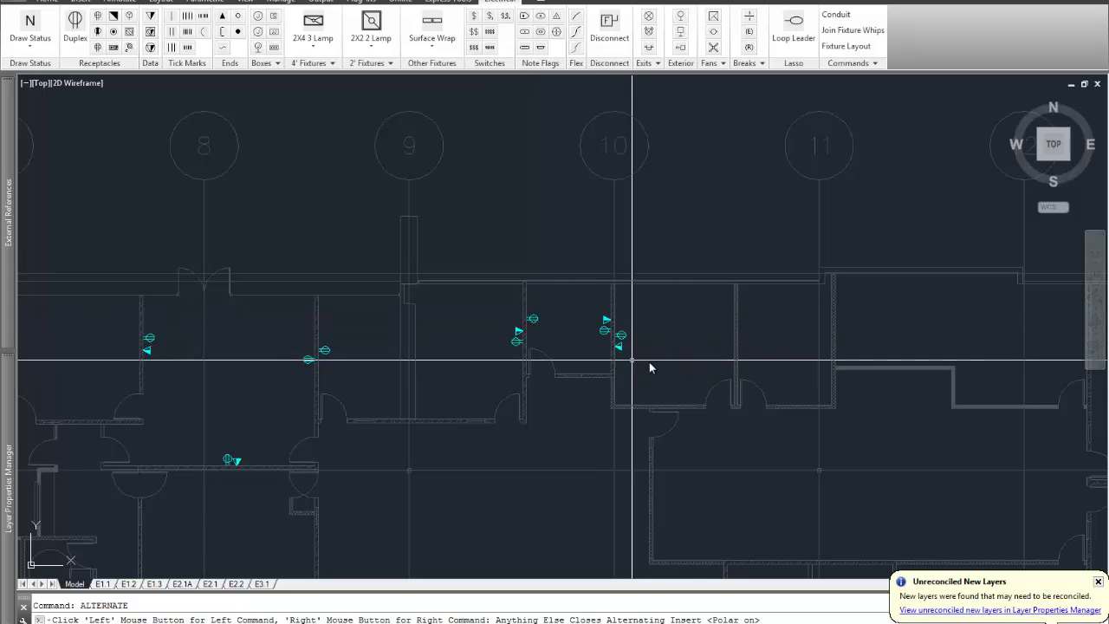
pyautogui.click(663, 405)
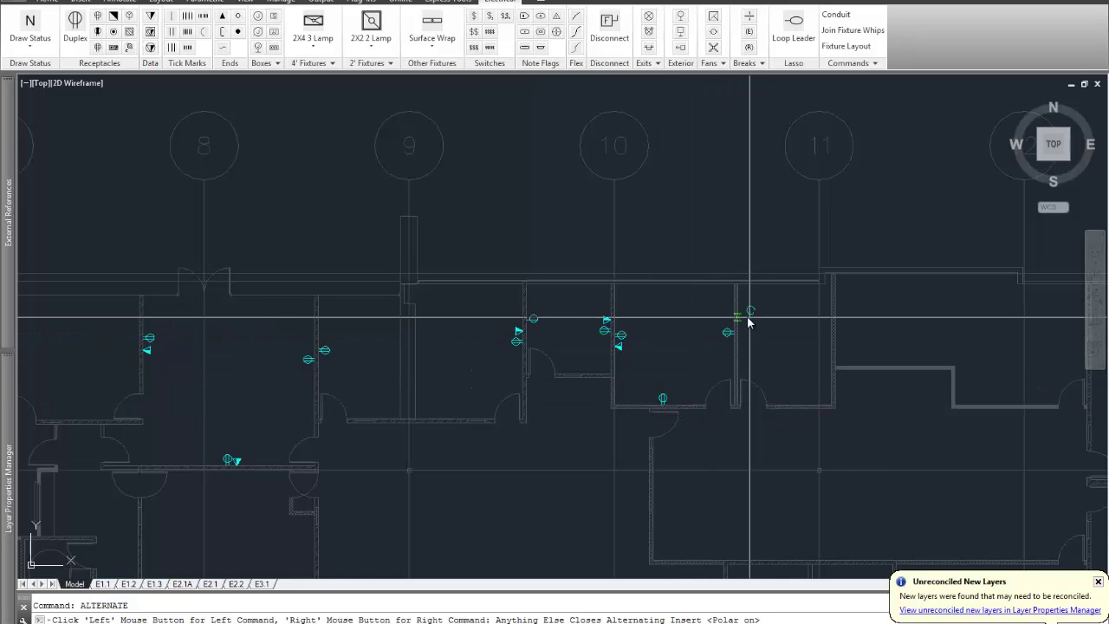
pyautogui.click(827, 322)
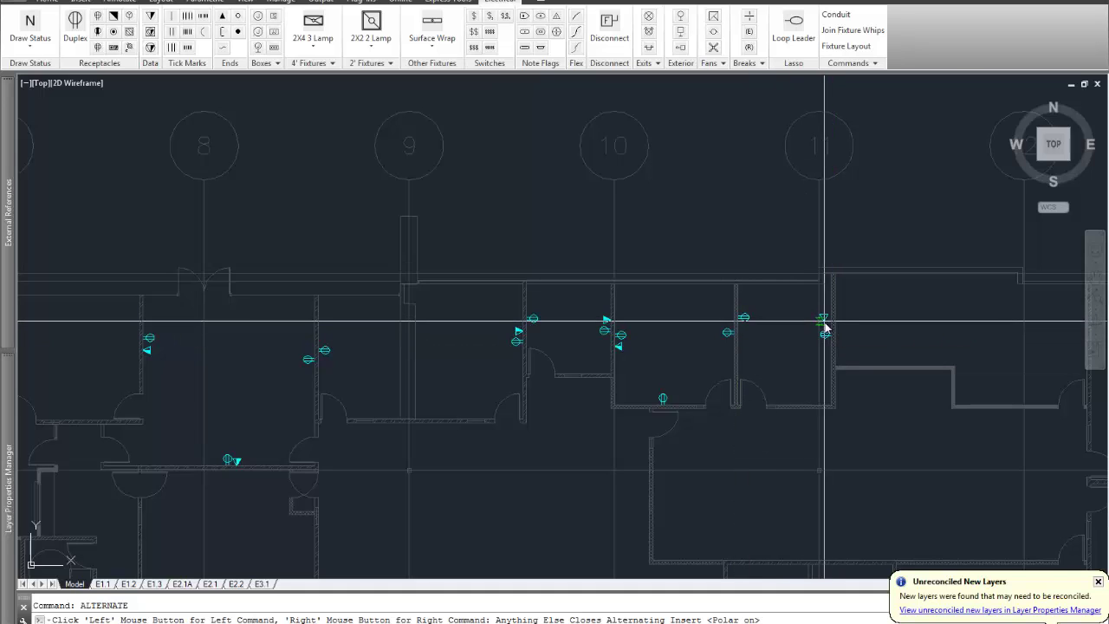
pyautogui.click(827, 323)
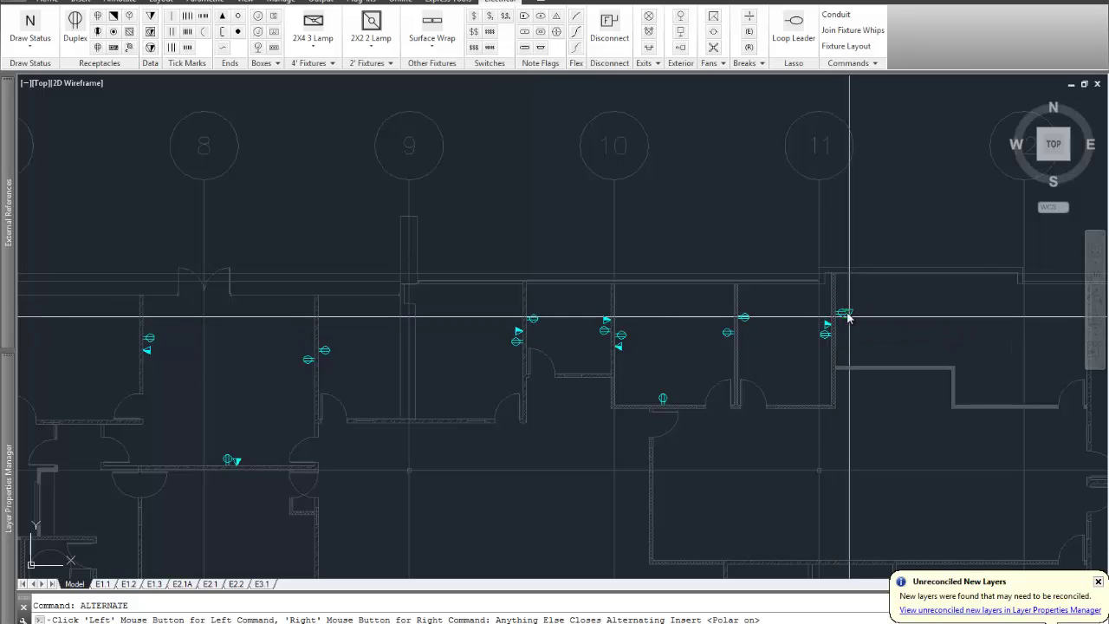
pyautogui.click(839, 305)
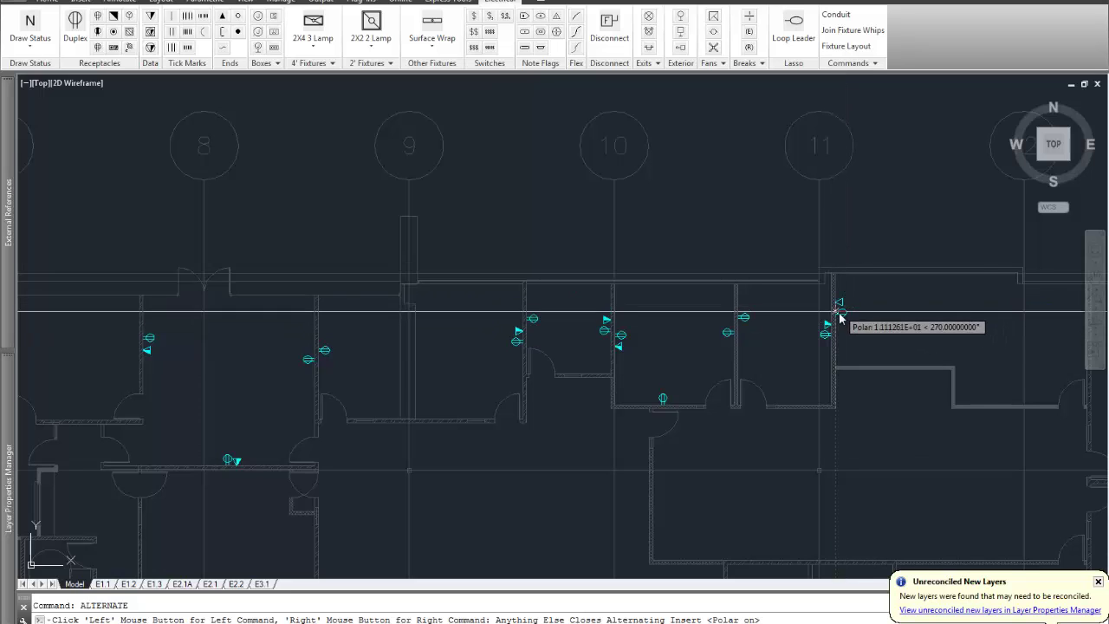
pyautogui.moveTo(874, 335)
pyautogui.mouseDown(button='middle')
pyautogui.moveTo(705, 330)
pyautogui.moveTo(685, 350)
pyautogui.mouseUp(button='middle')
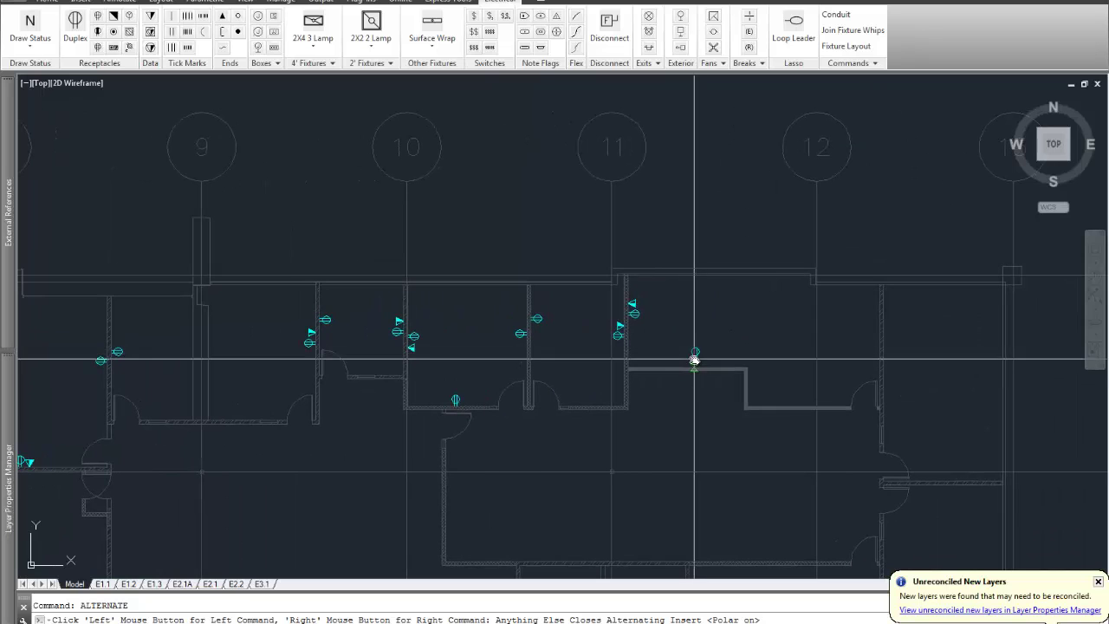
# Place receptacles and data outlets in the rooms past grid 11 through grid 13.
pyautogui.click(696, 361)
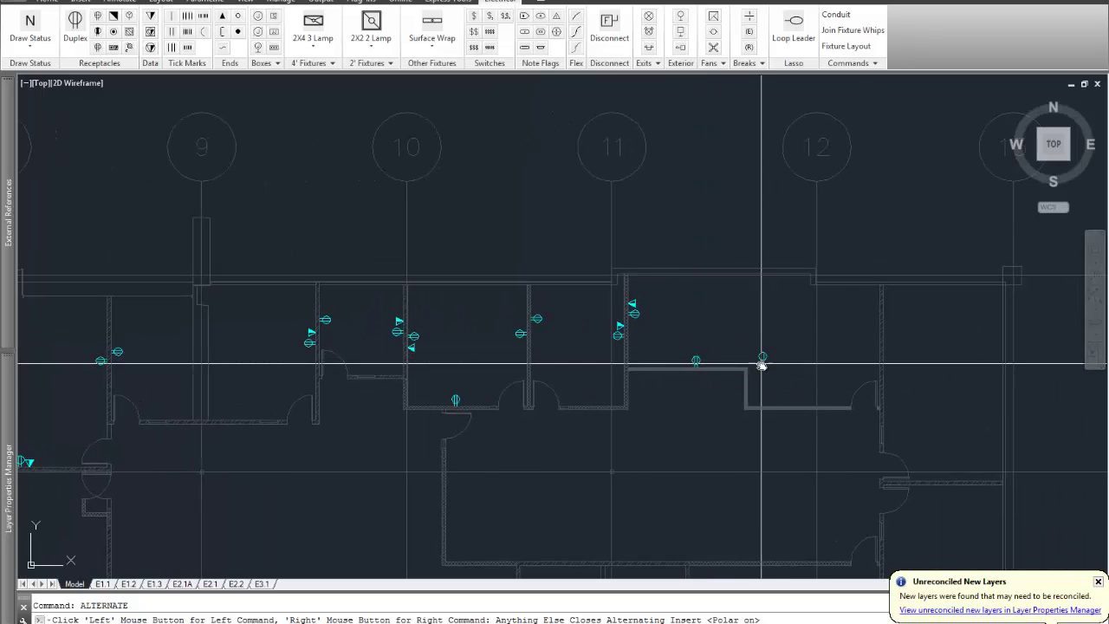
pyautogui.click(754, 383)
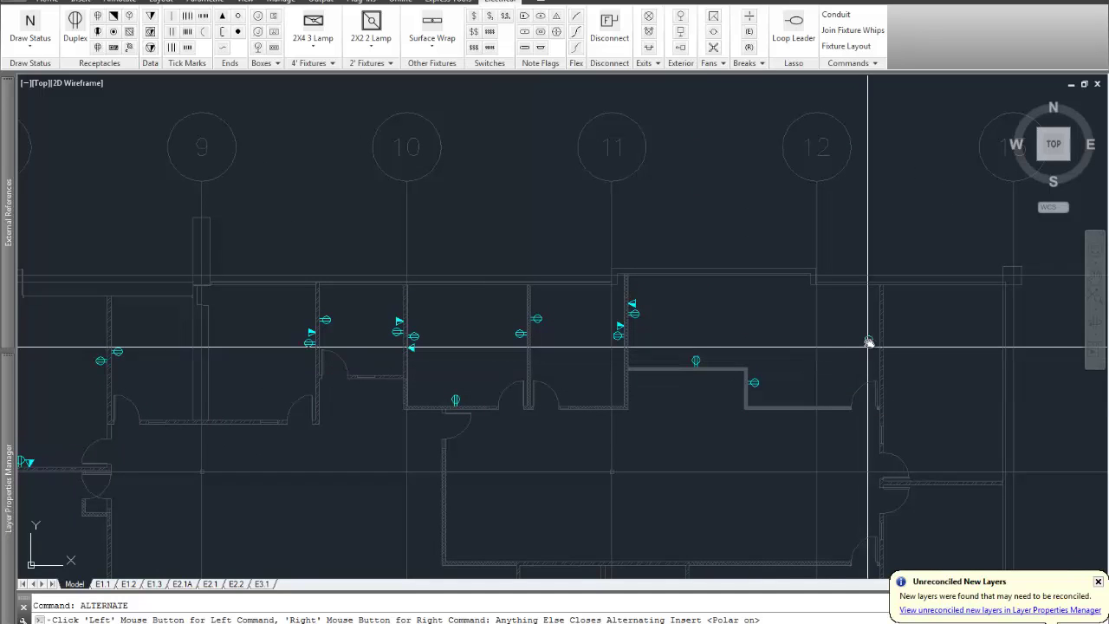
pyautogui.click(872, 333)
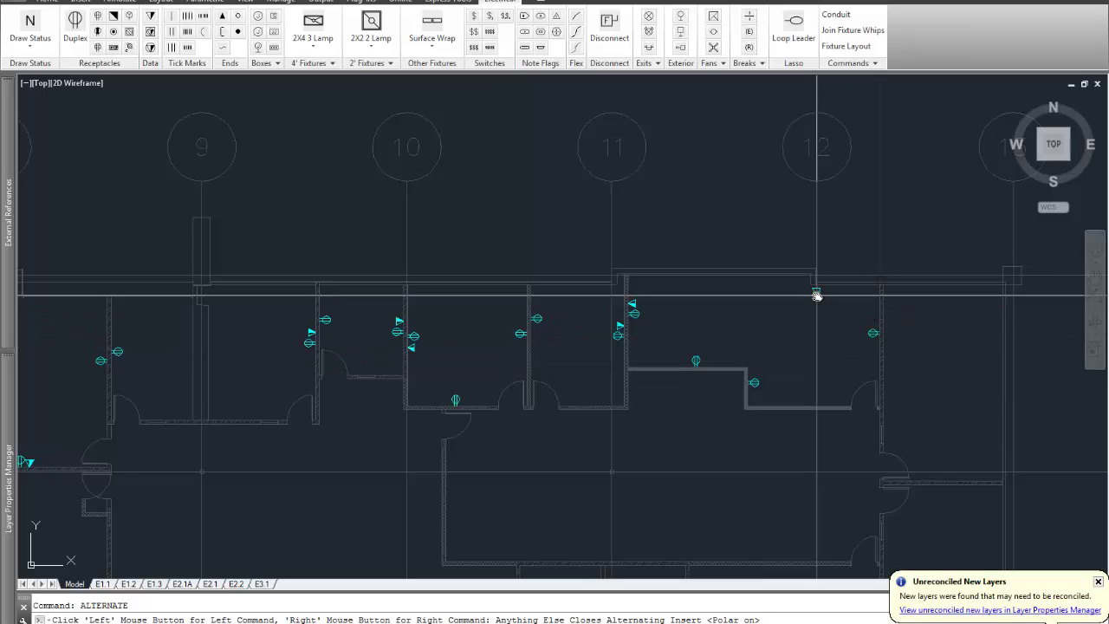
pyautogui.click(876, 325)
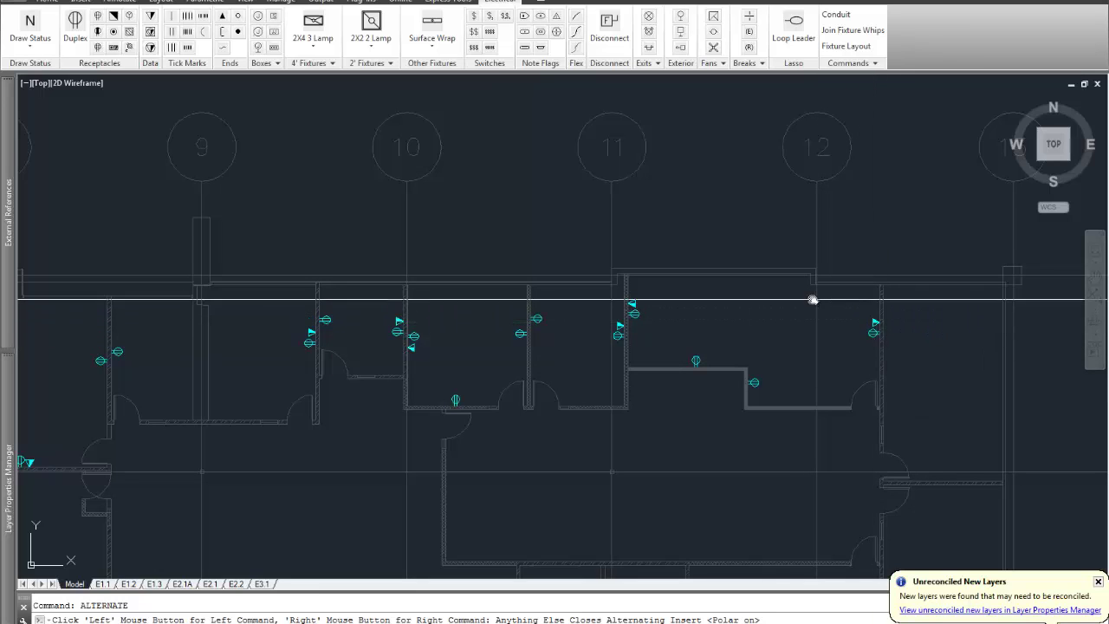
pyautogui.click(780, 280)
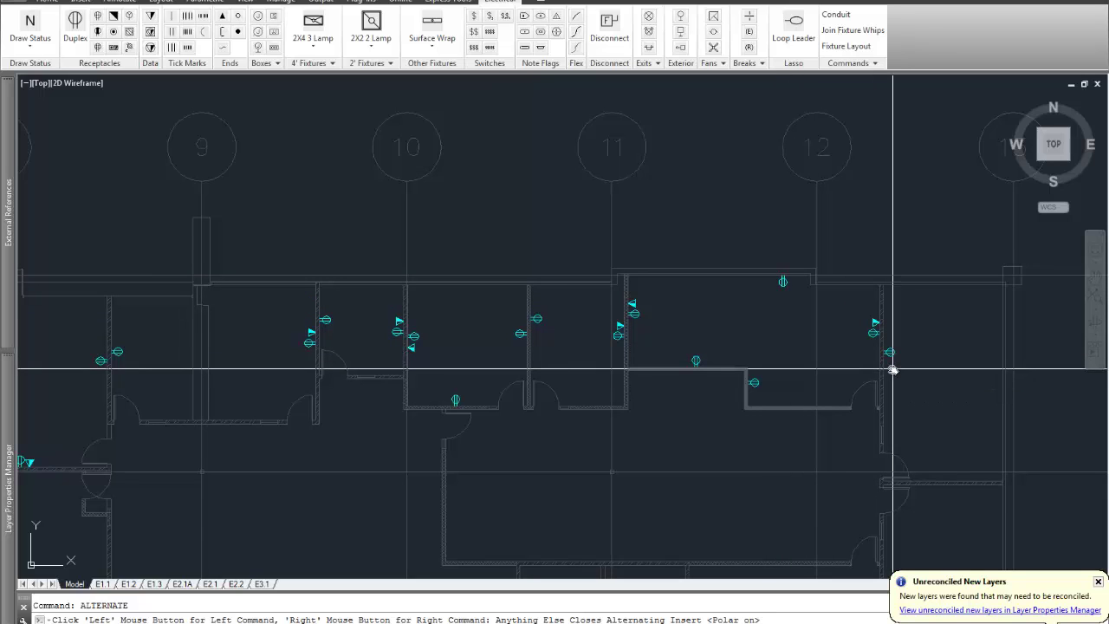
pyautogui.click(890, 355)
pyautogui.click(886, 364)
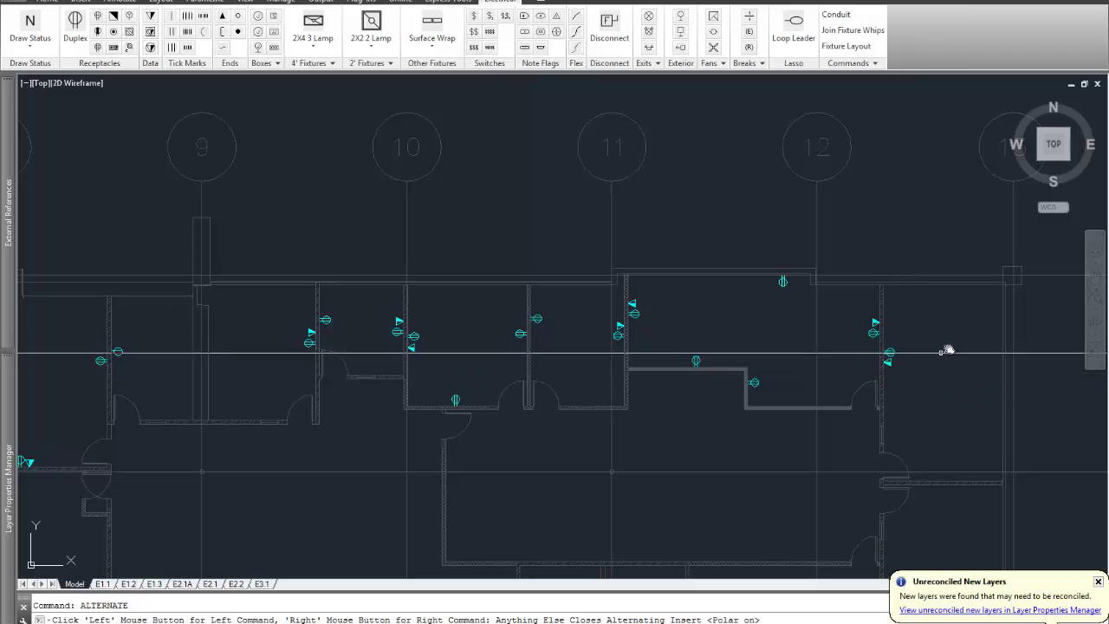
pyautogui.click(997, 379)
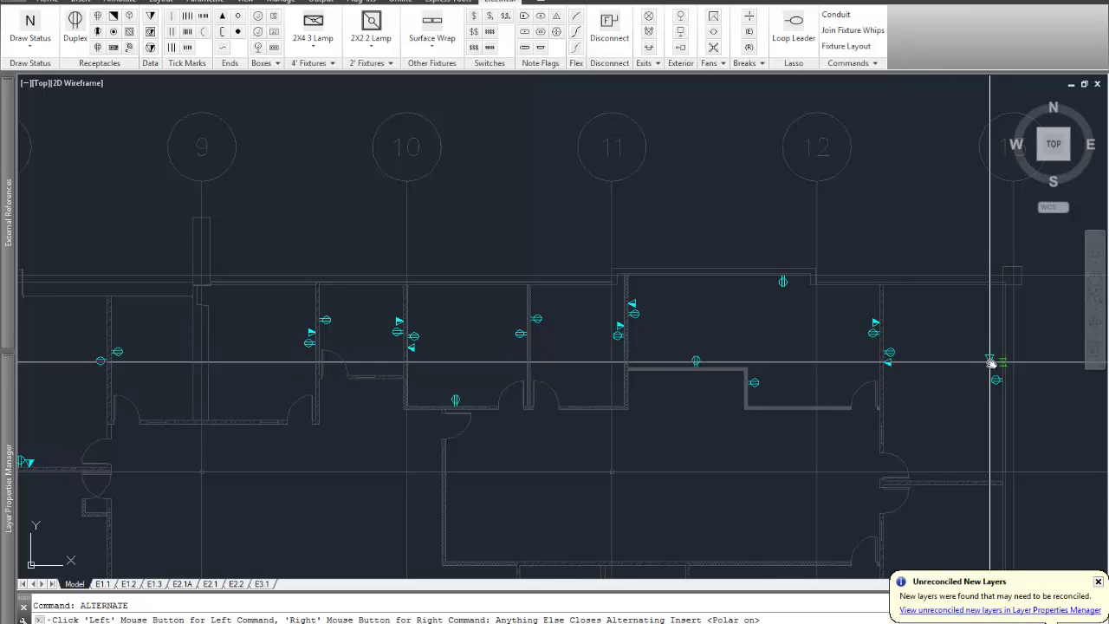
pyautogui.click(998, 369)
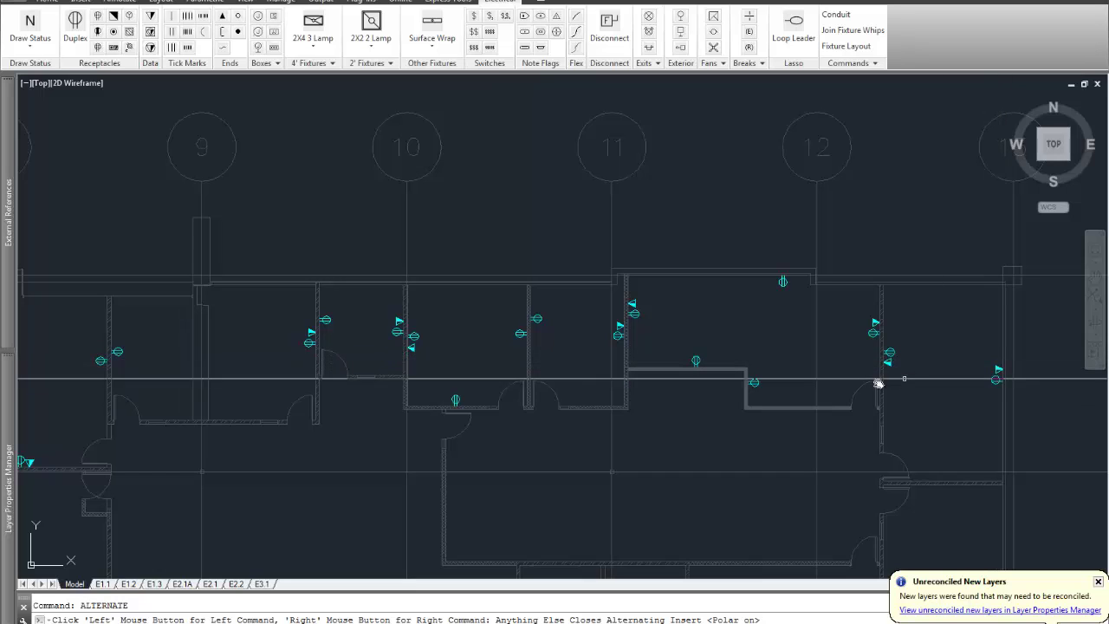
# Line the large lower room's bottom wall with receptacles and data outlets, plus one on its left wall.
pyautogui.click(766, 556)
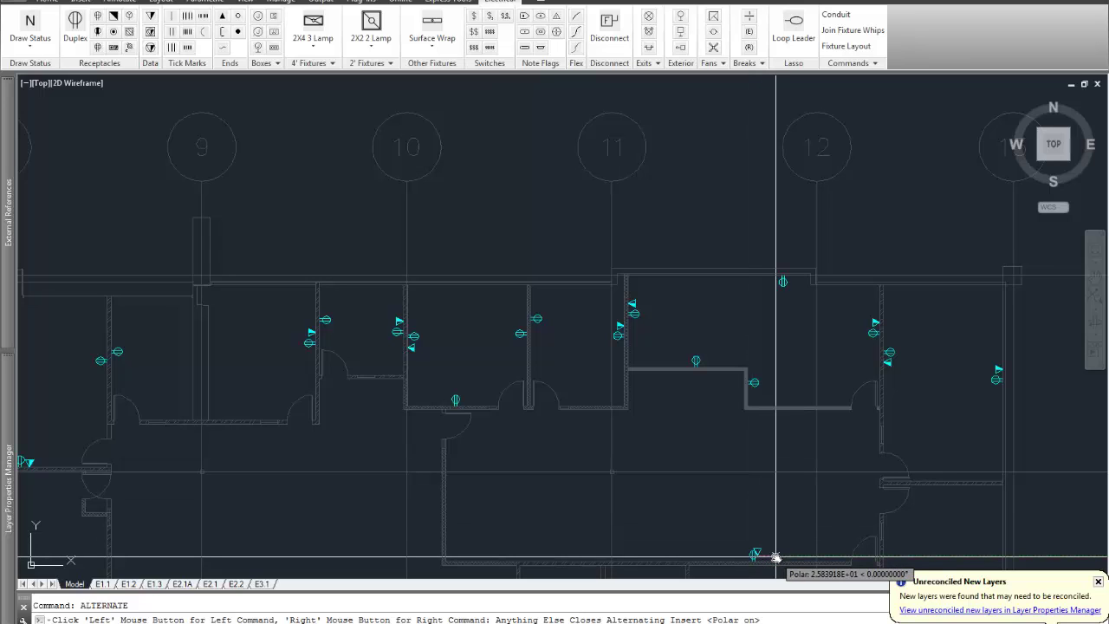
pyautogui.click(647, 556)
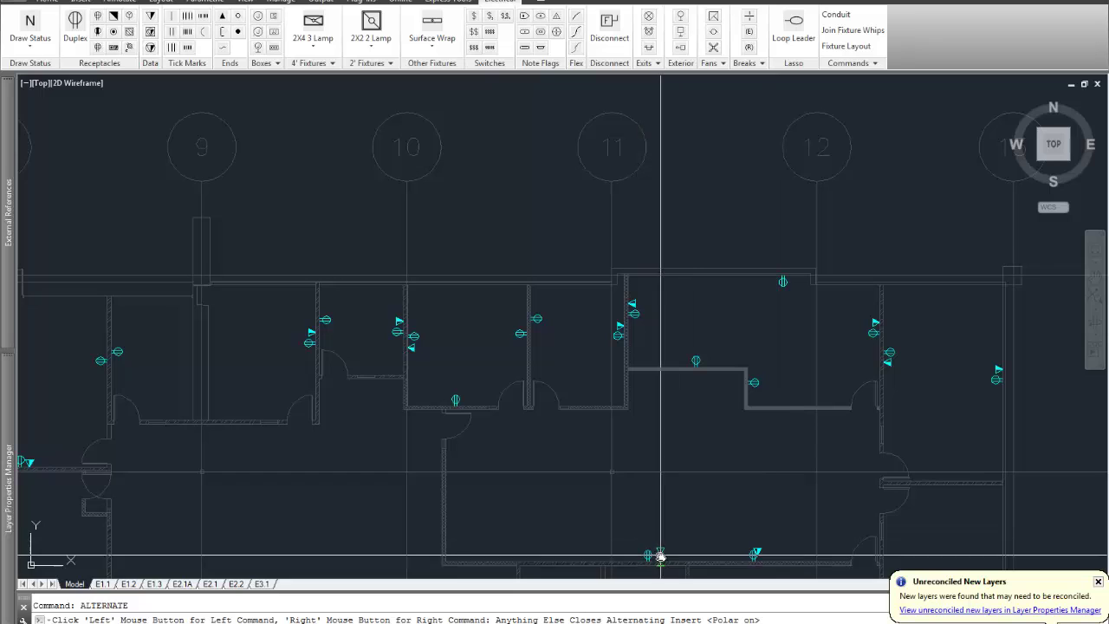
pyautogui.click(656, 557)
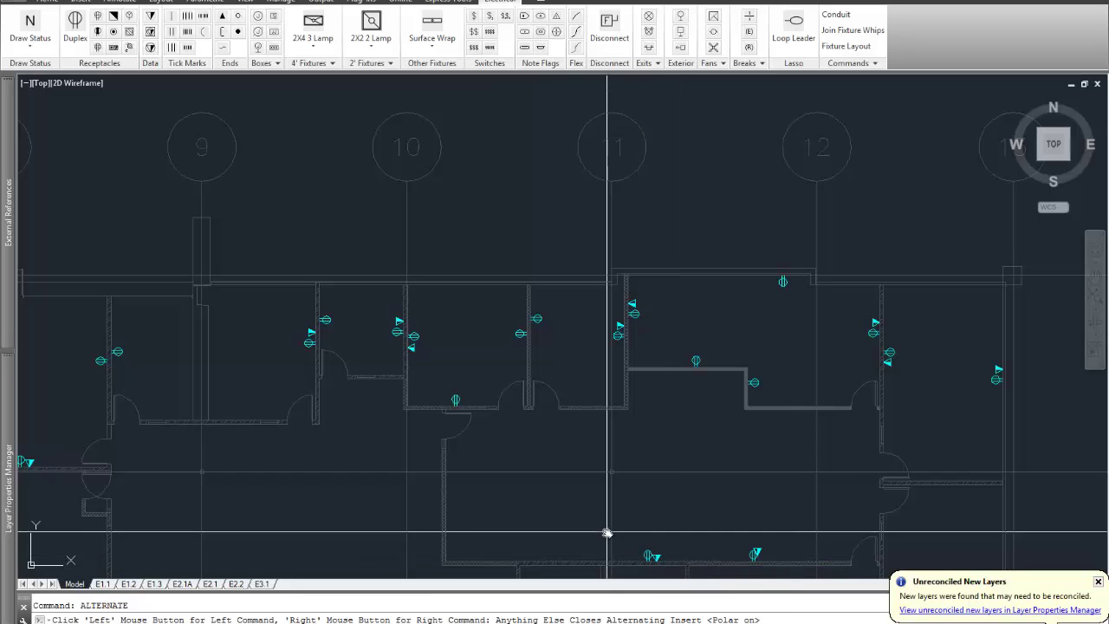
pyautogui.click(529, 556)
pyautogui.click(539, 558)
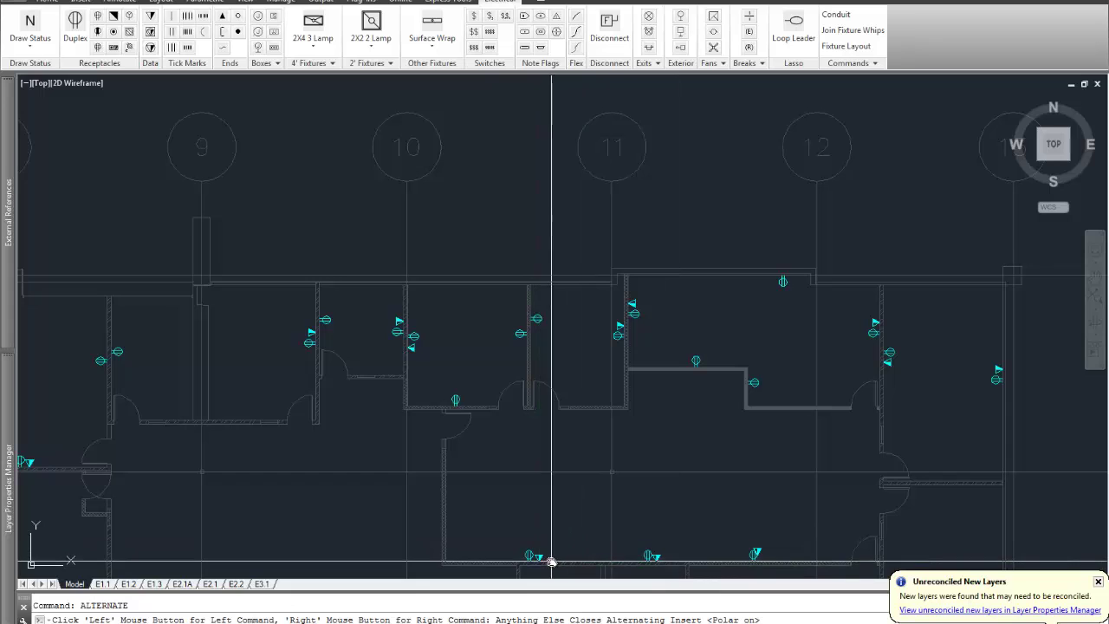
pyautogui.click(452, 503)
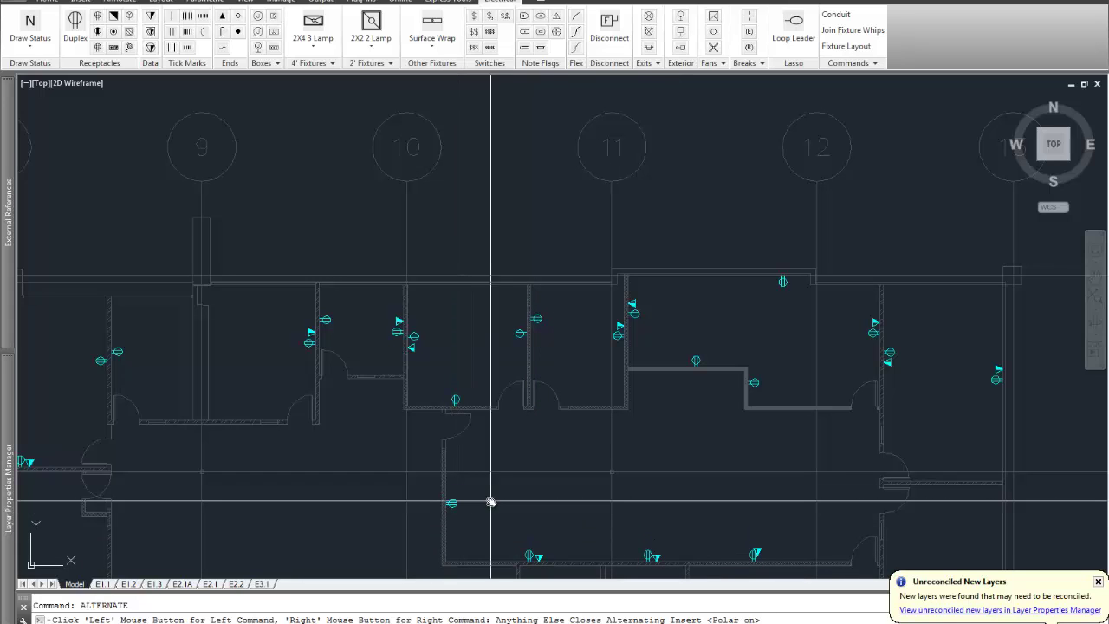
# End the alternating insert, starting ERASE and then cancelling it.
pyautogui.write('e')
pyautogui.press('Return')
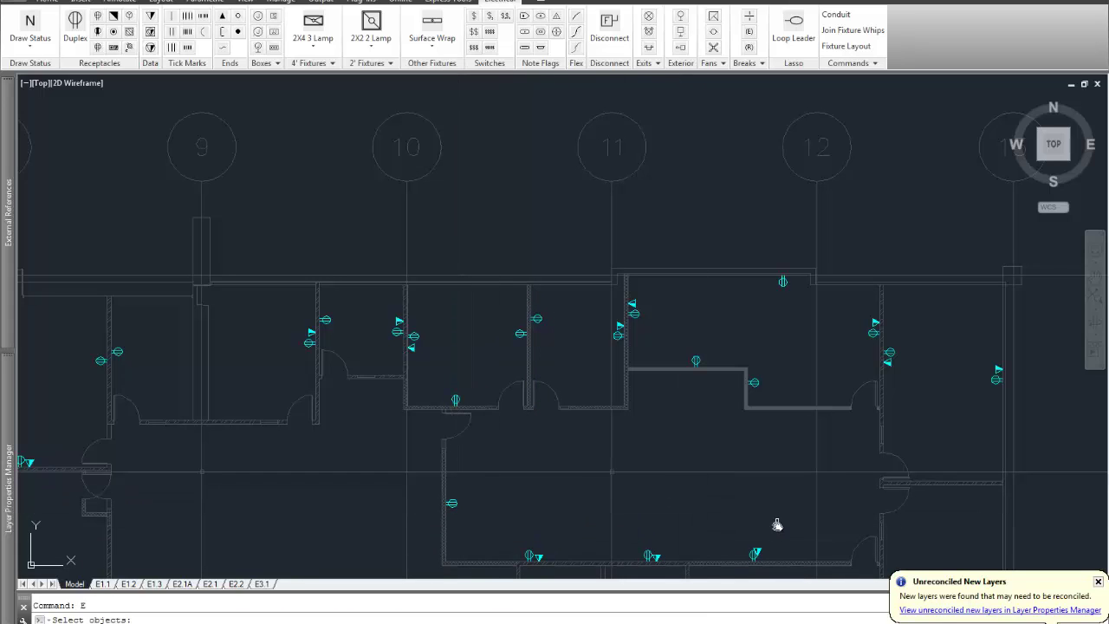
pyautogui.scroll(5, 771, 557)
pyautogui.press('Return')
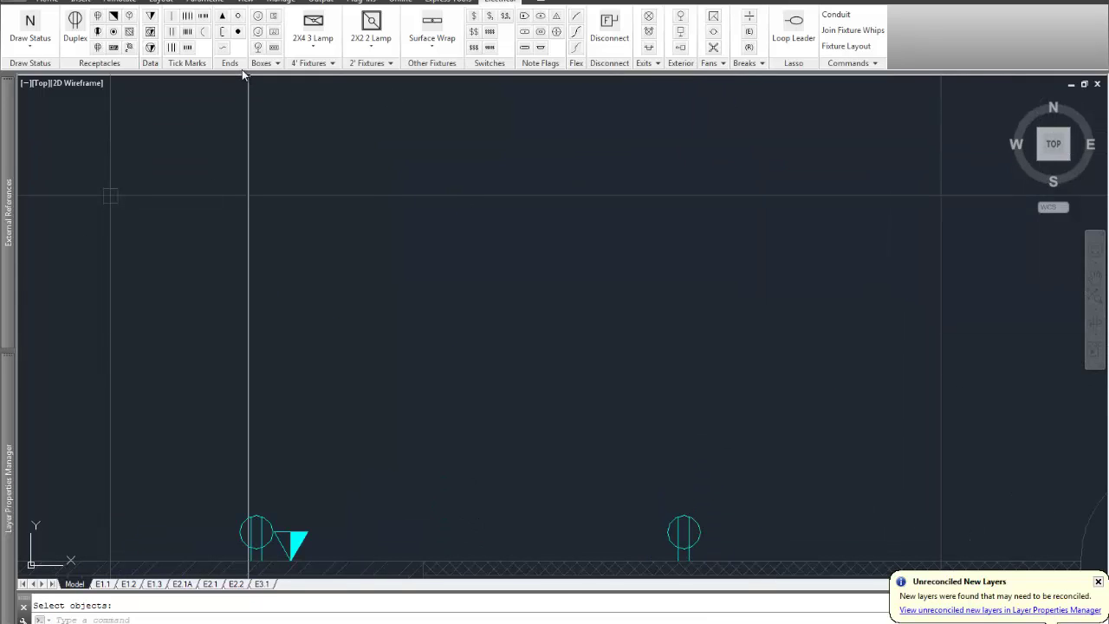
# Place a telephone outlet beside the right receptacle on the large room's bottom wall.
pyautogui.click(151, 17)
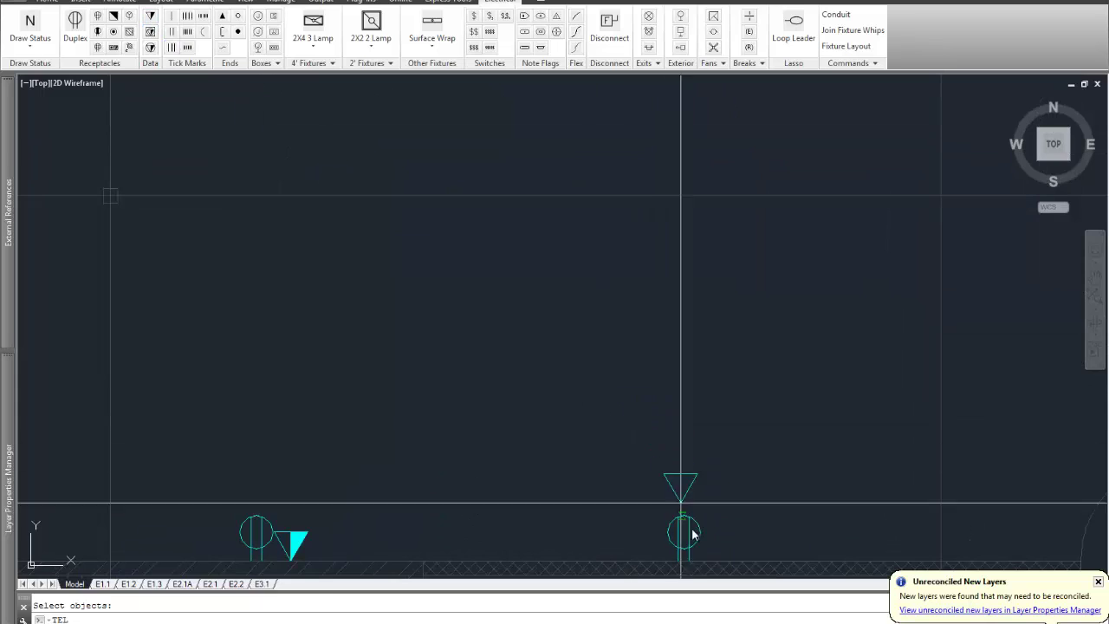
pyautogui.click(739, 563)
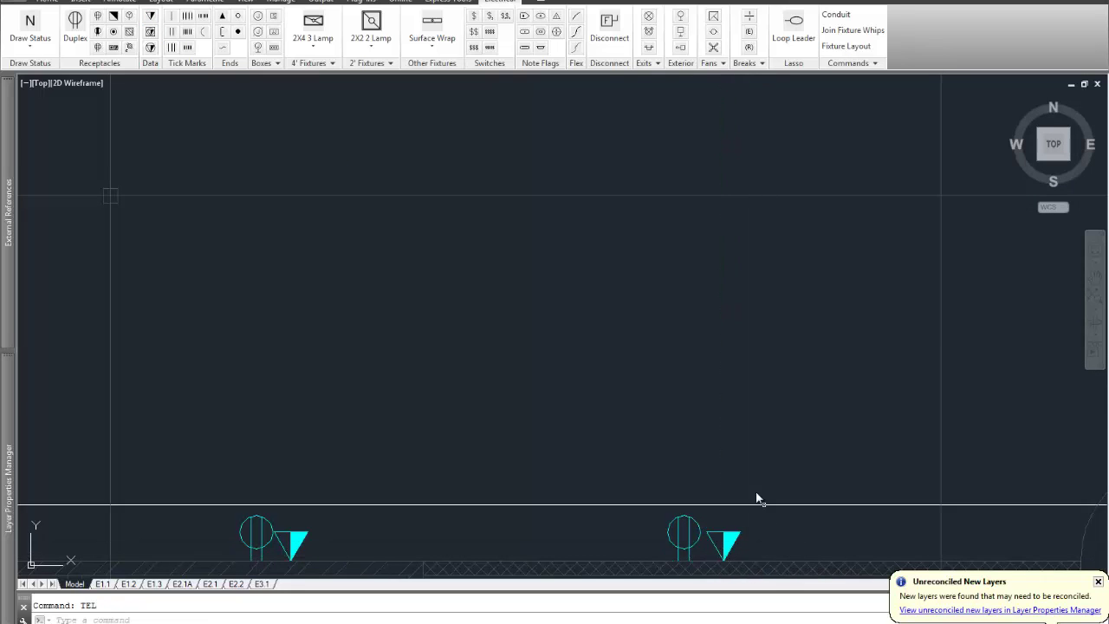
pyautogui.scroll(-5, 648, 416)
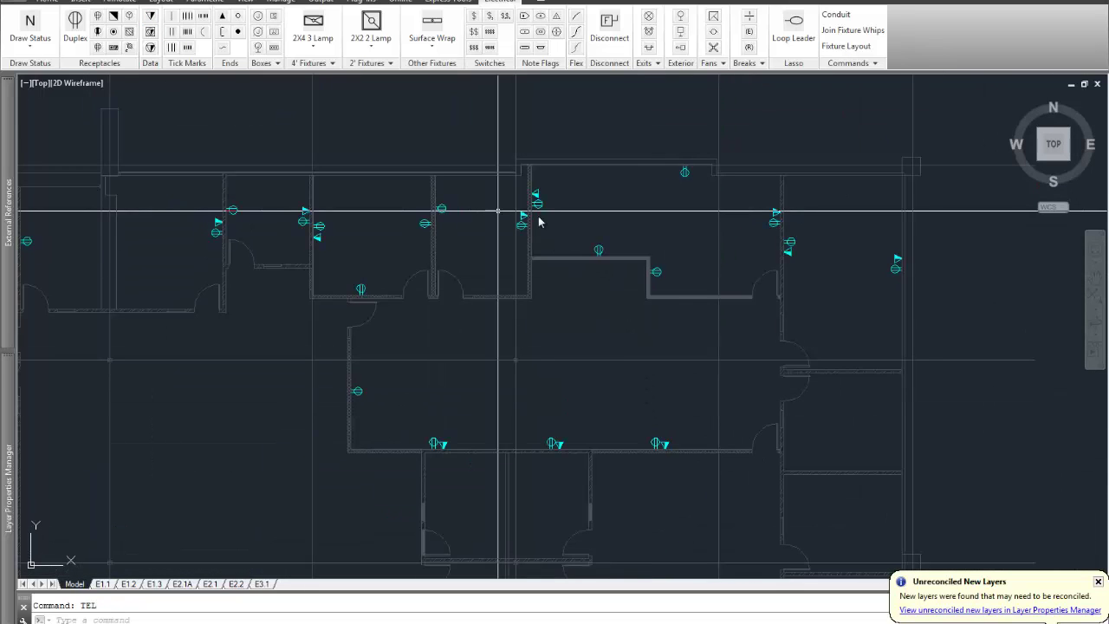
pyautogui.scroll(4, 854, 258)
pyautogui.scroll(1, 854, 258)
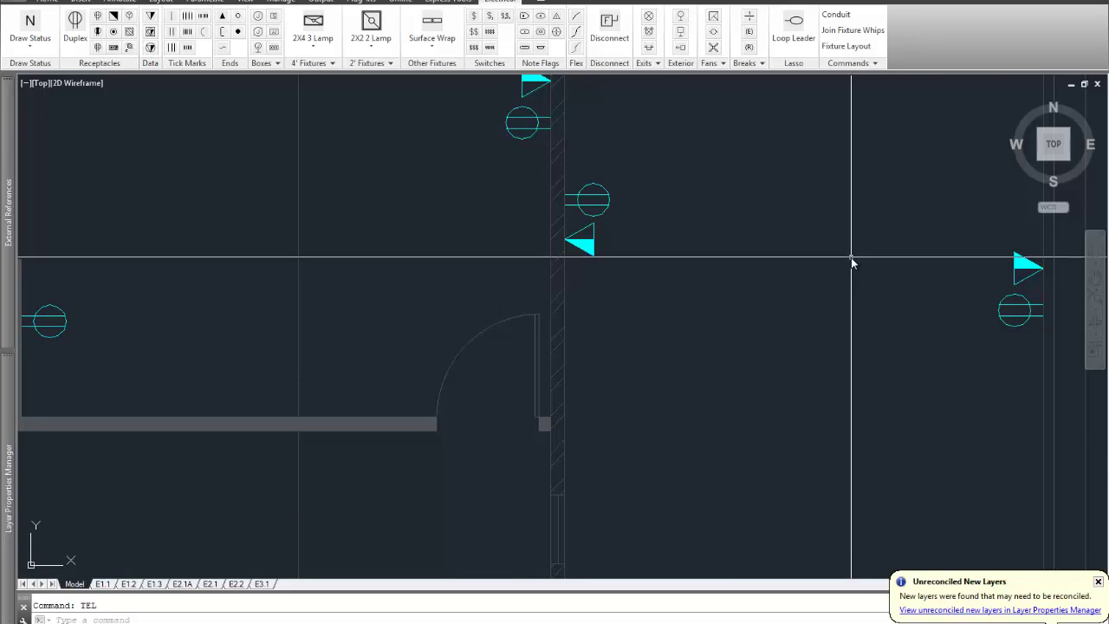
pyautogui.scroll(-1, 852, 258)
pyautogui.moveTo(852, 257); pyautogui.dragTo(614, 248, button='middle')
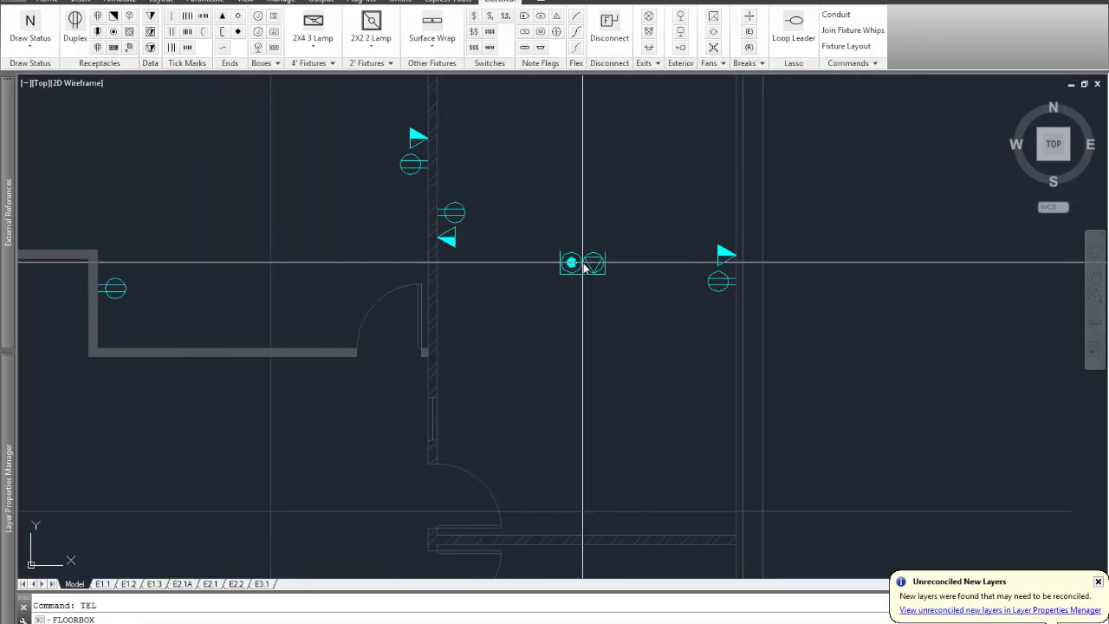
# Place the floor box in the middle of the room and turn on object snap.
pyautogui.click(586, 245)
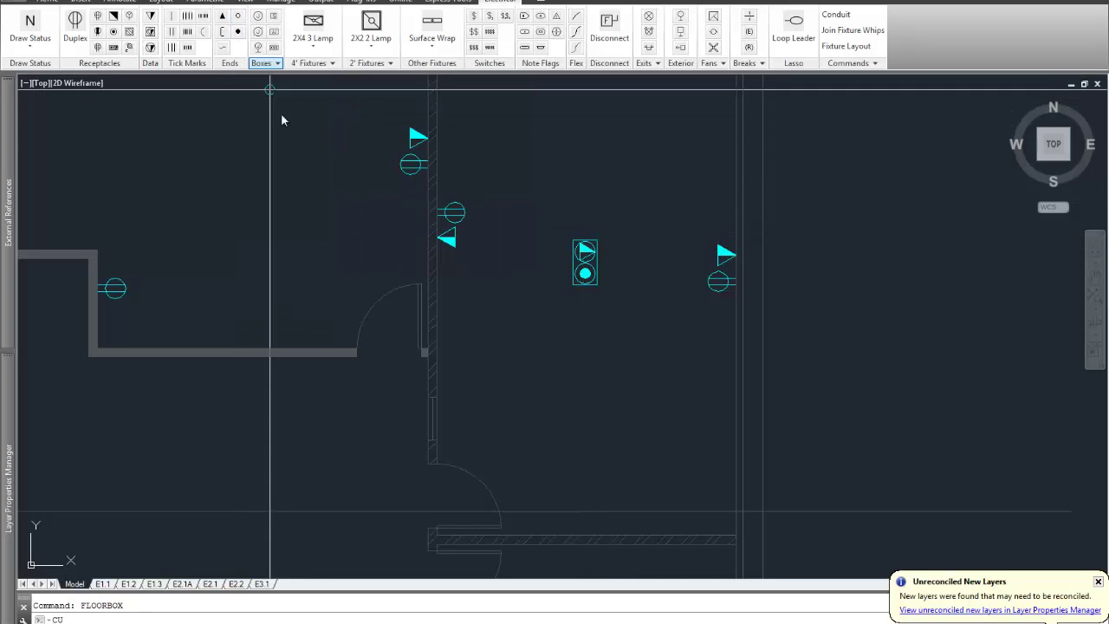
pyautogui.write('CU')
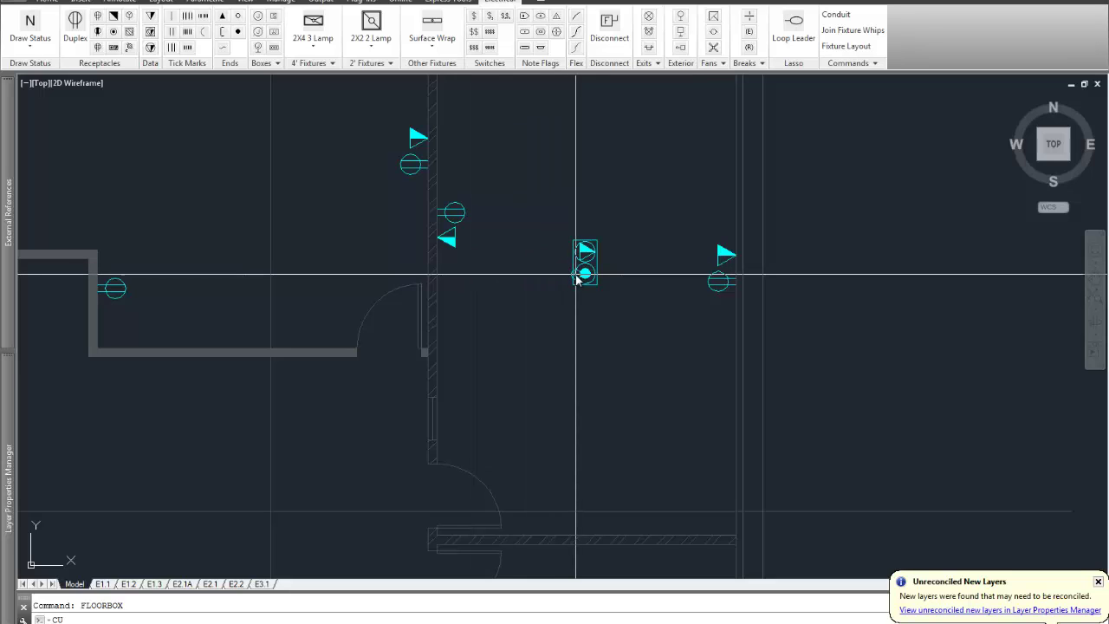
pyautogui.press('F3')
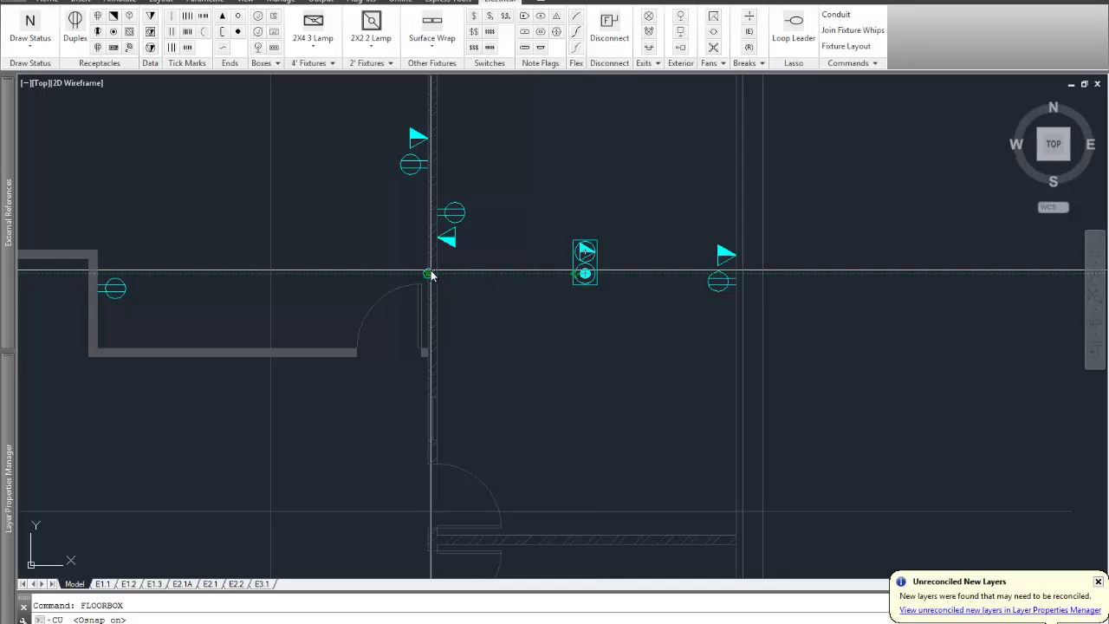
pyautogui.press('Escape')
pyautogui.scroll(4, 433, 275)
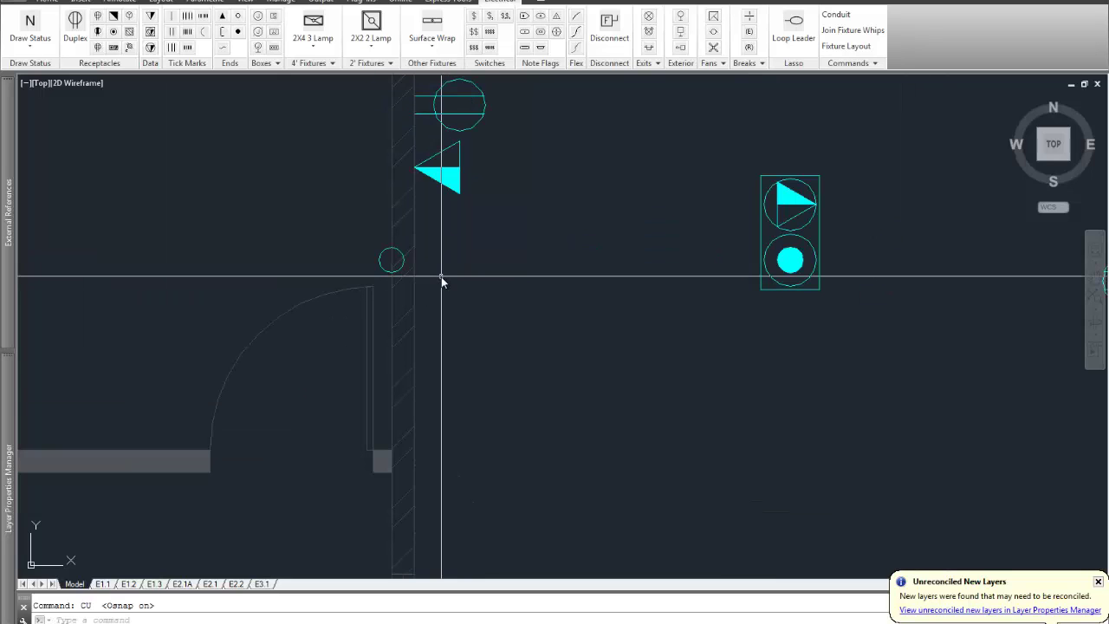
# Move the small circle onto the adjacent wall.
pyautogui.write('m')
pyautogui.press('Return')
pyautogui.write('p')
pyautogui.press('Return')
pyautogui.press('Return')
pyautogui.click(472, 286)
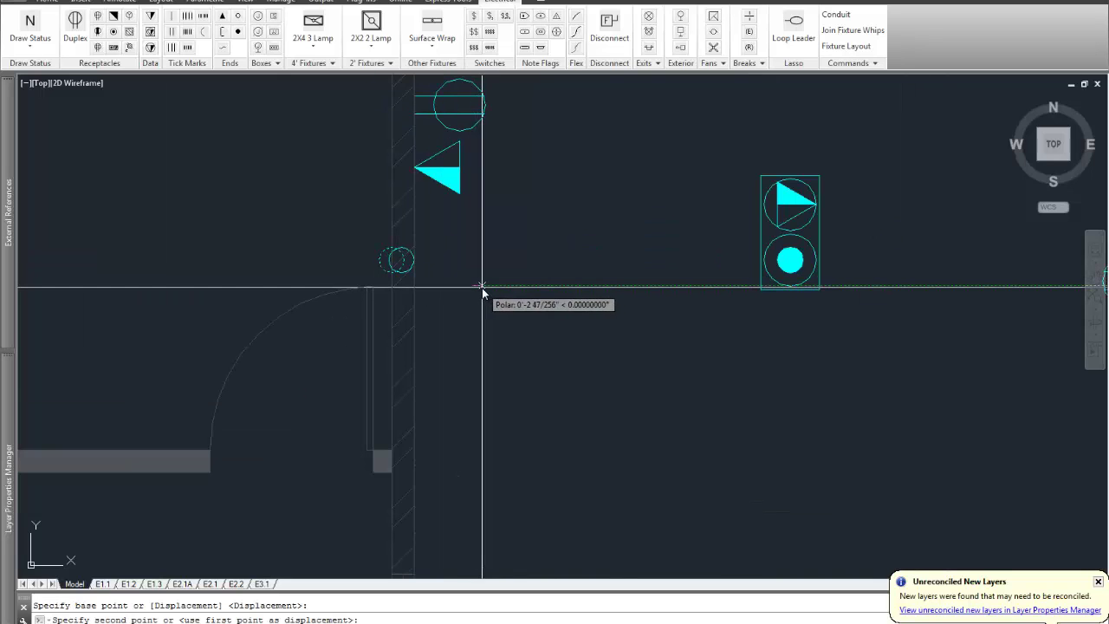
pyautogui.click(483, 287)
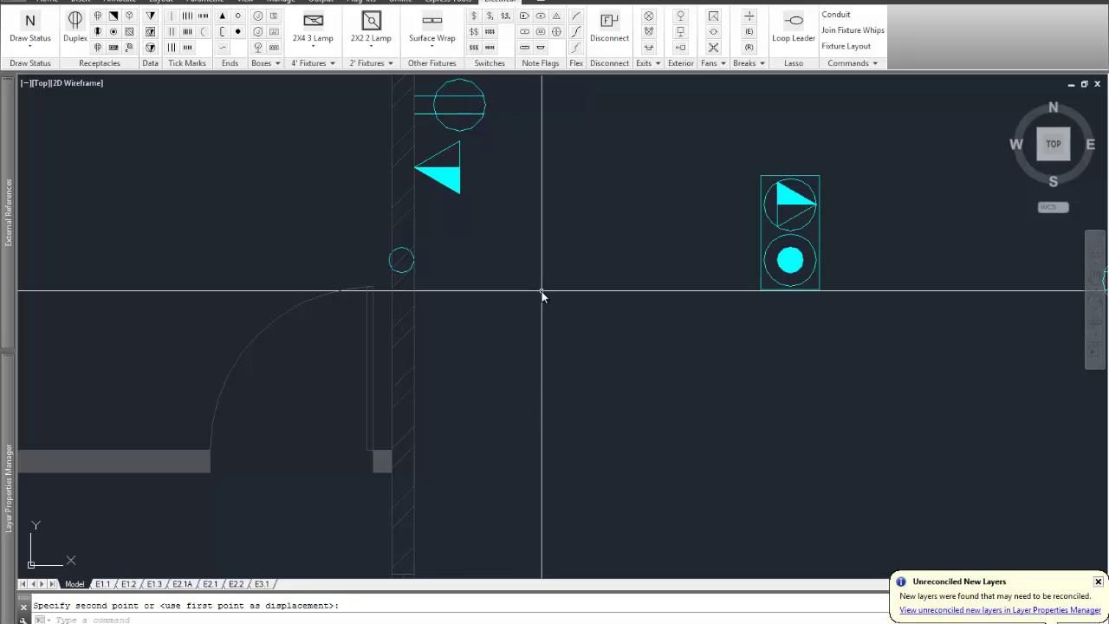
# Copy the small circle up level with the floor box's upper symbol.
pyautogui.write('m')
pyautogui.press('Return')
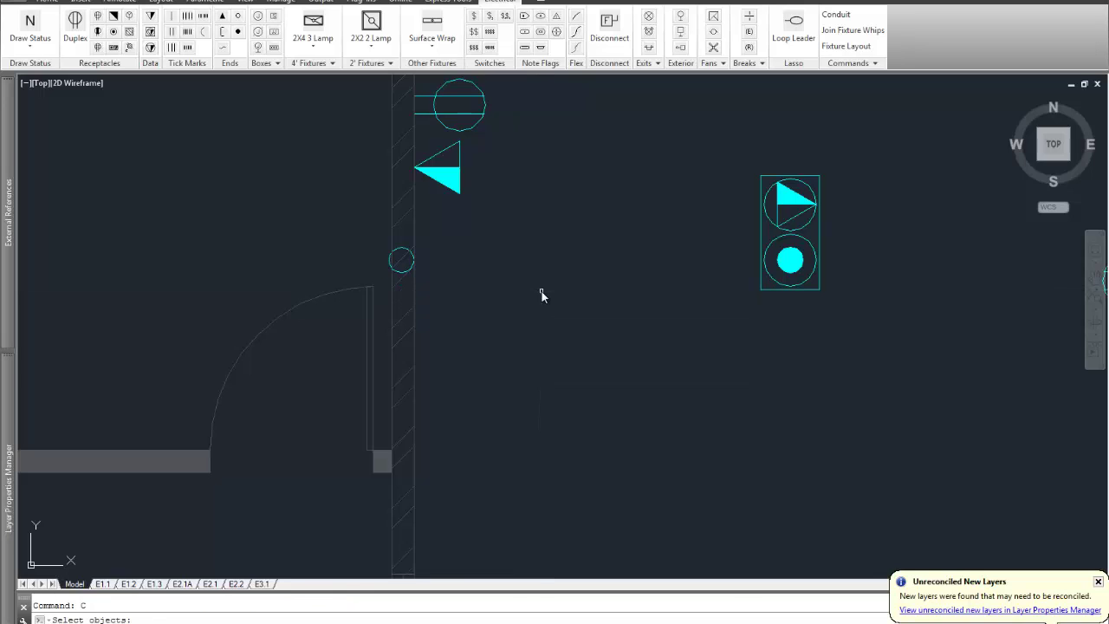
pyautogui.write('p')
pyautogui.press('Return')
pyautogui.press('Return')
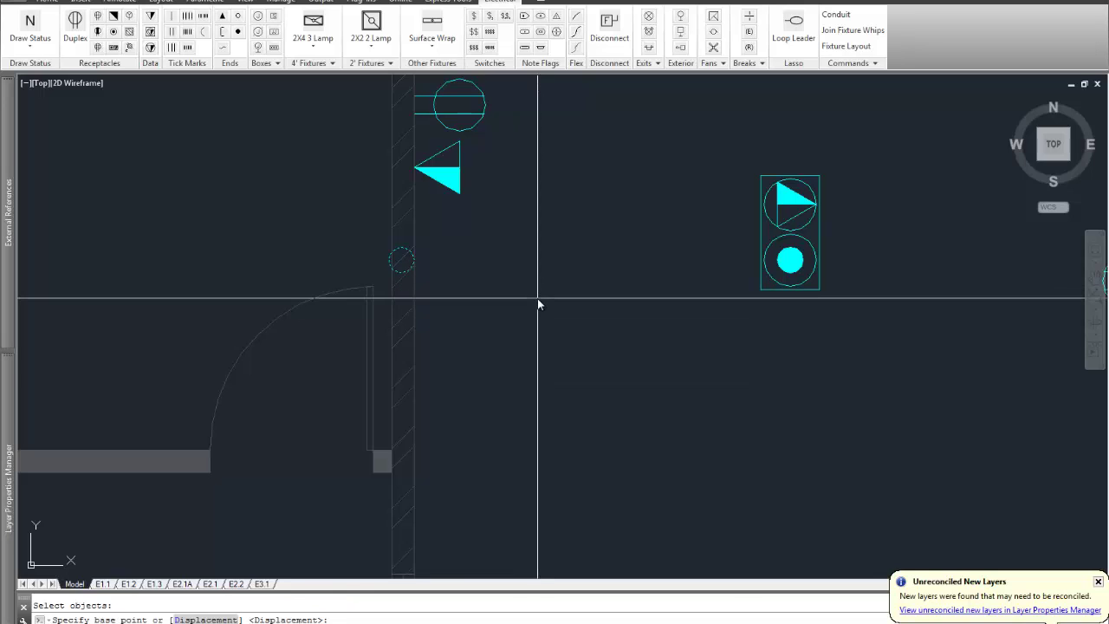
pyautogui.click(791, 260)
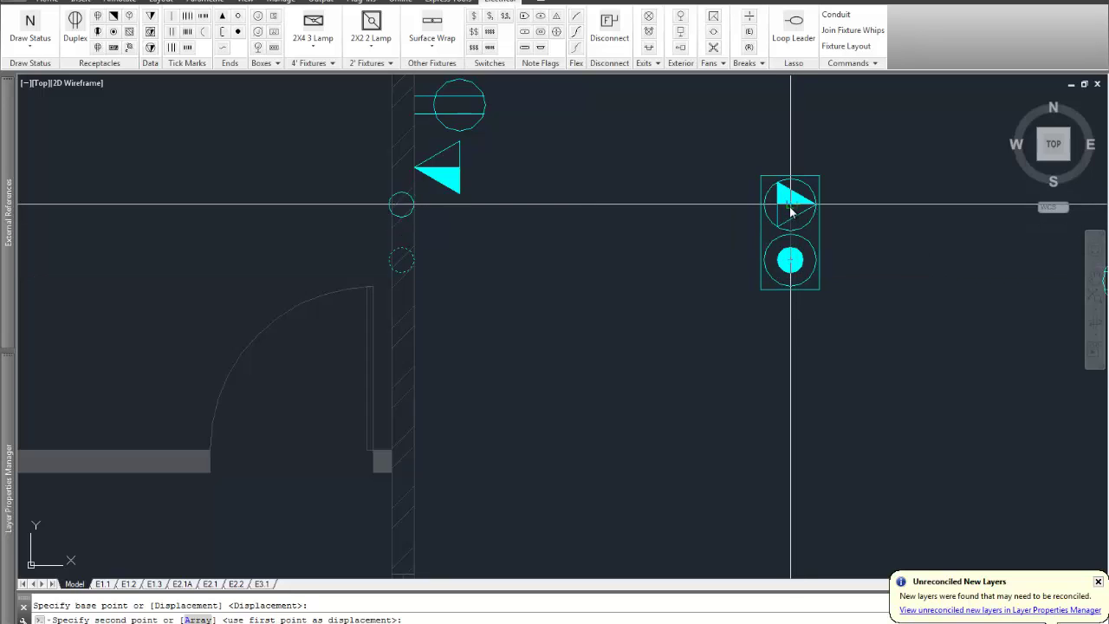
pyautogui.click(790, 206)
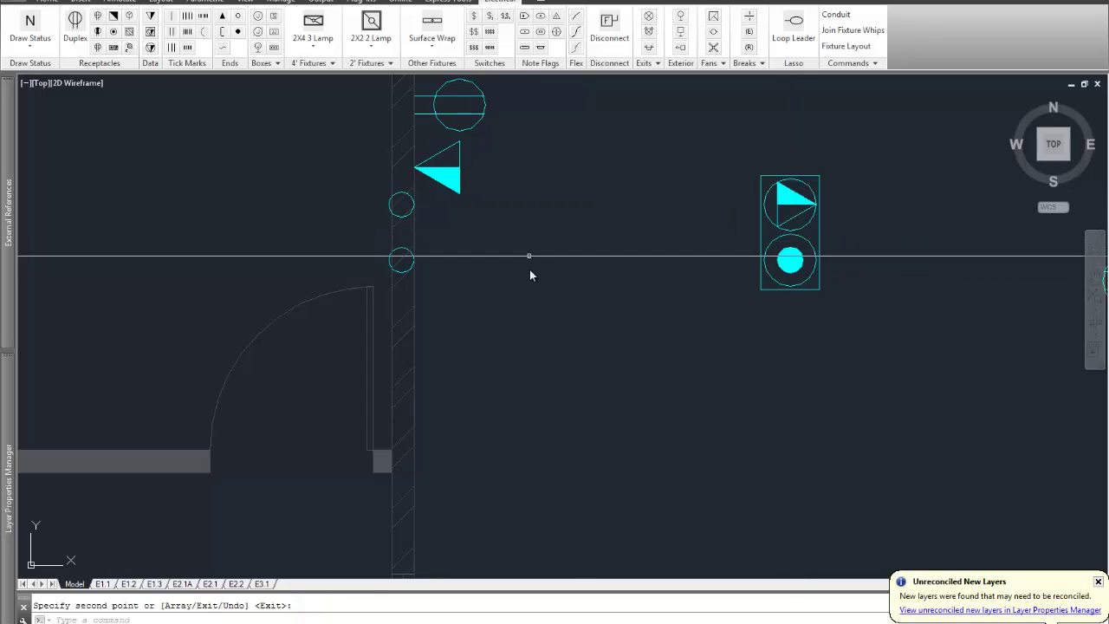
pyautogui.scroll(-5, 531, 276)
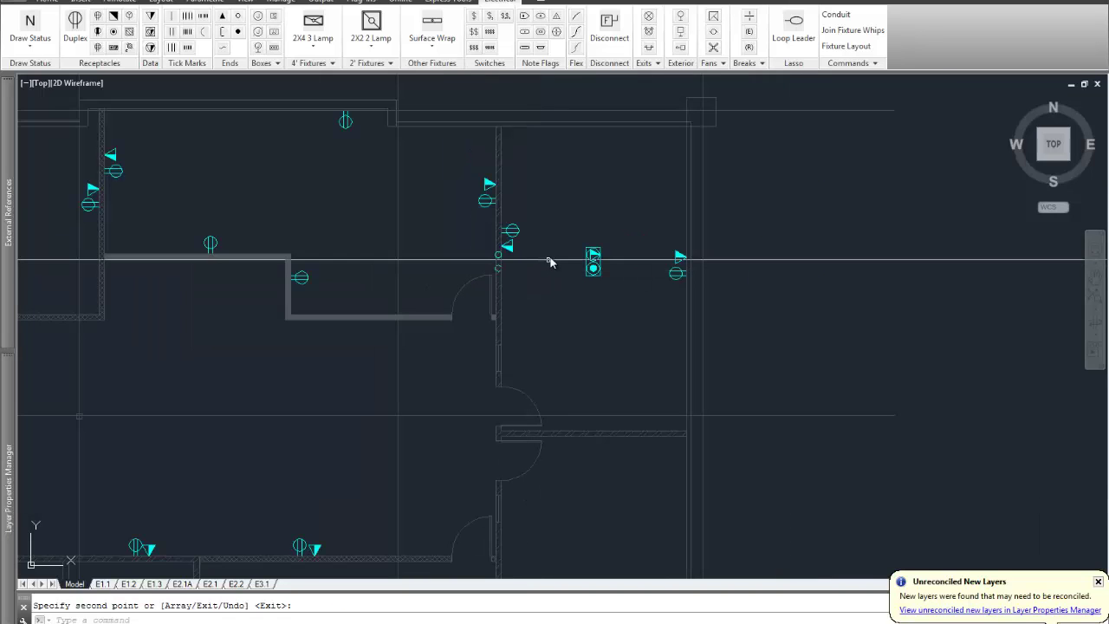
pyautogui.scroll(2, 552, 257)
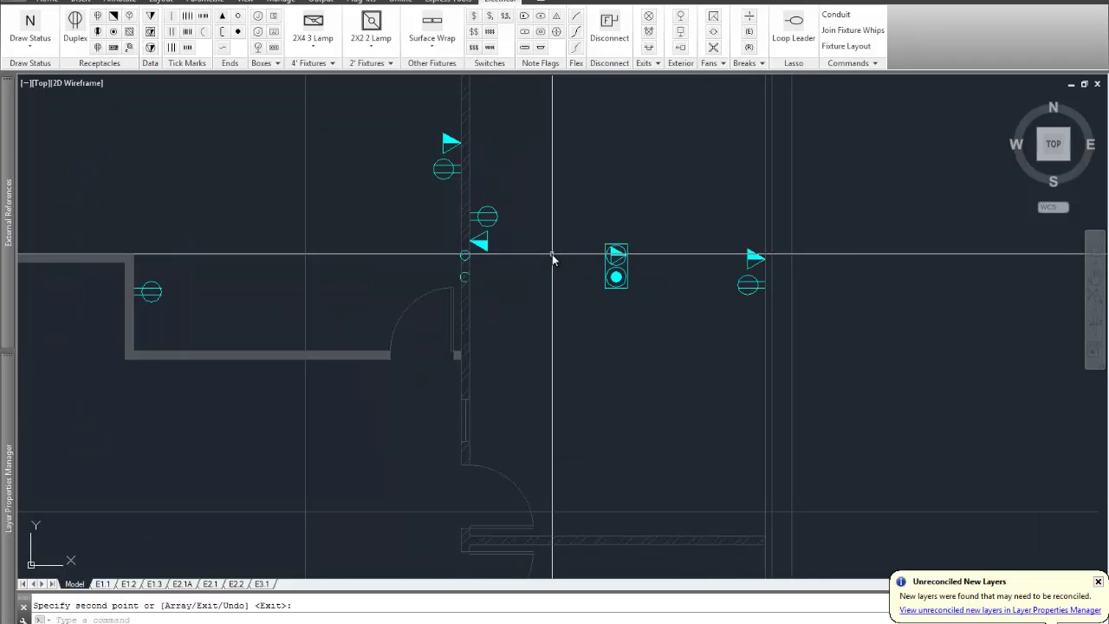
pyautogui.click(44, 47)
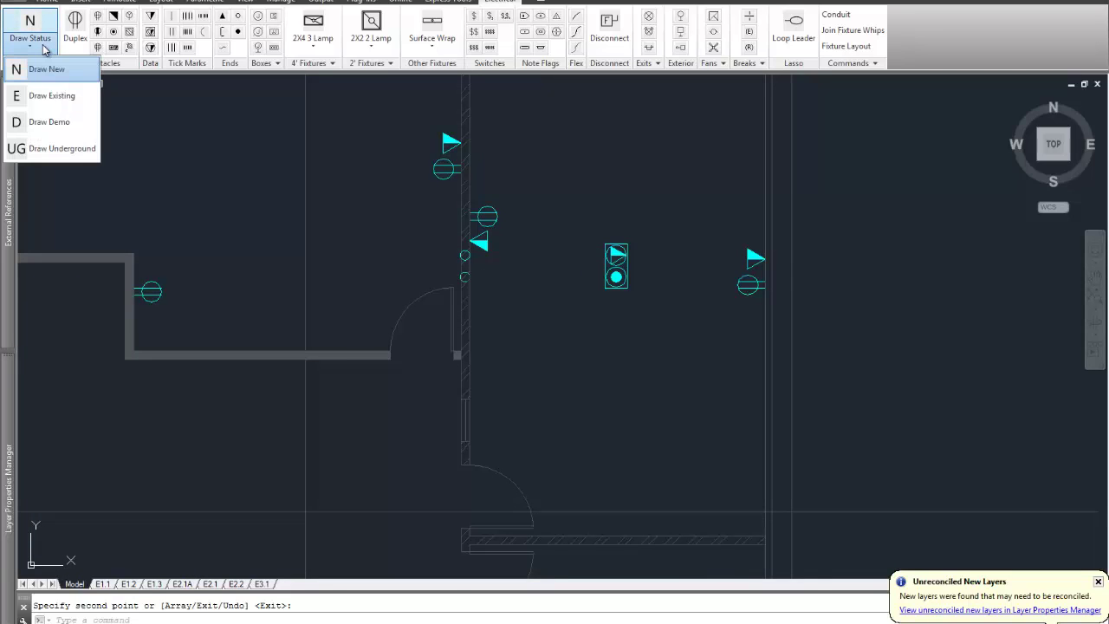
# Set Draw Status to Draw Underground and run conduits from both floor box symbols to their wall circles.
pyautogui.click(48, 149)
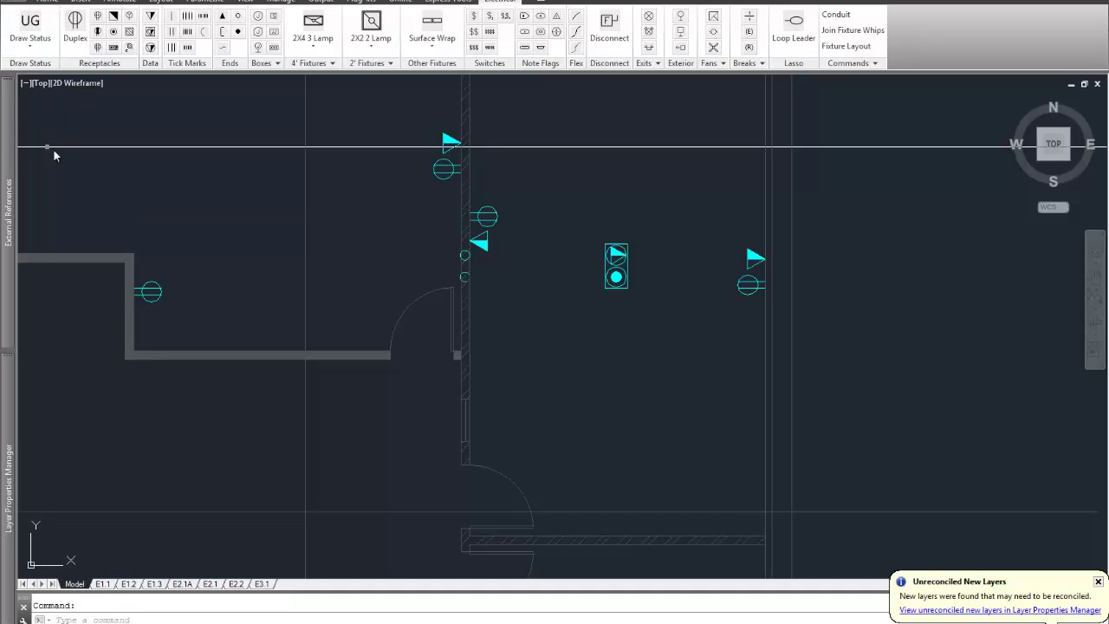
pyautogui.click(839, 17)
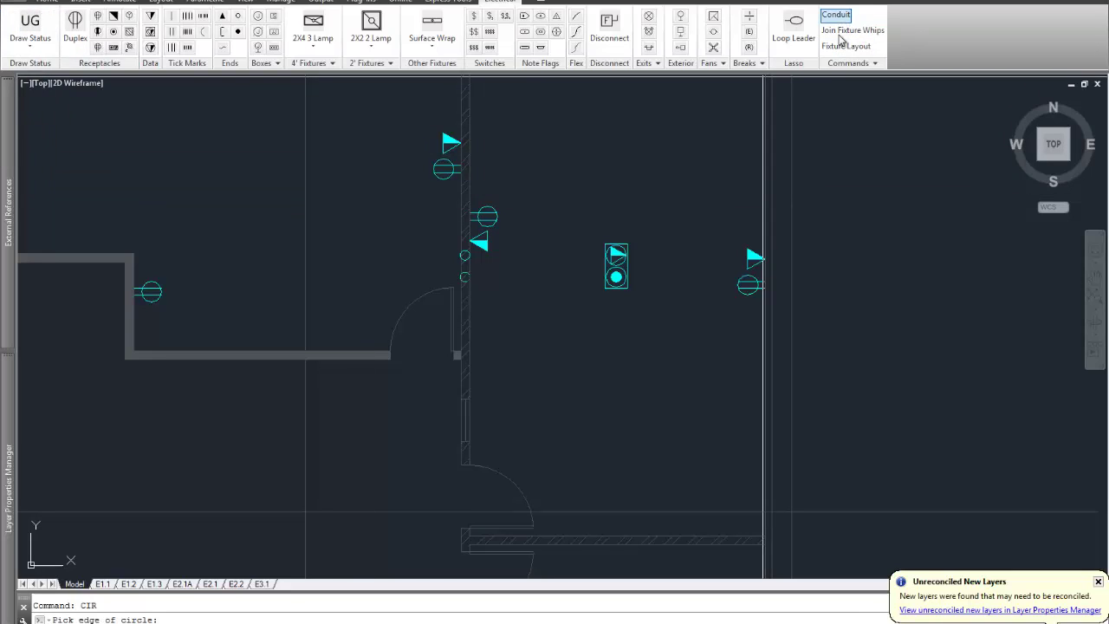
pyautogui.click(616, 276)
pyautogui.click(469, 280)
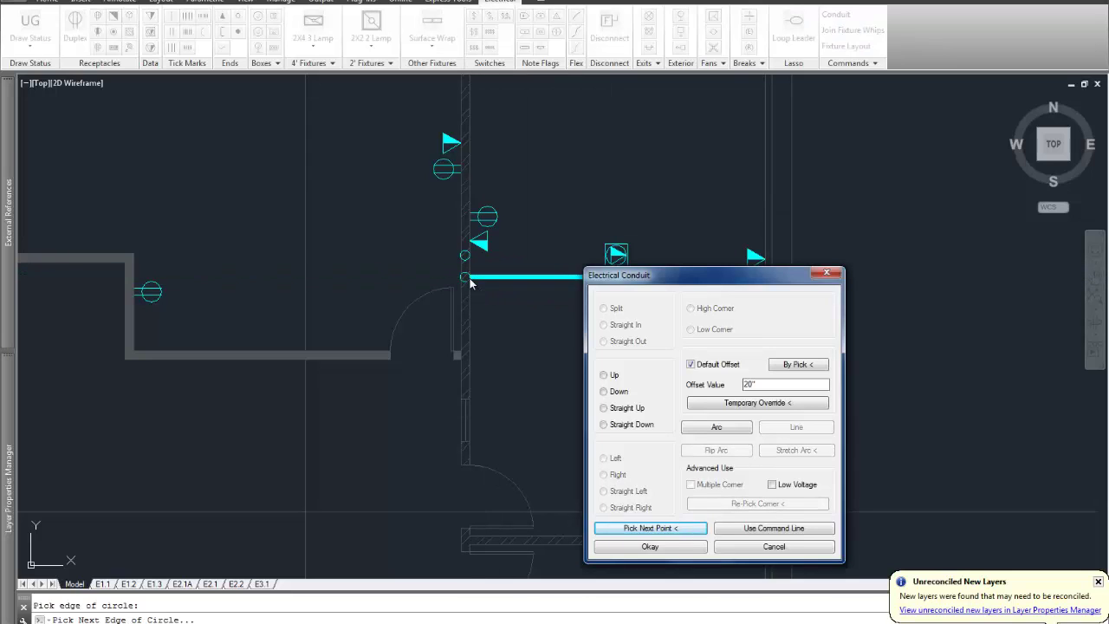
pyautogui.click(638, 546)
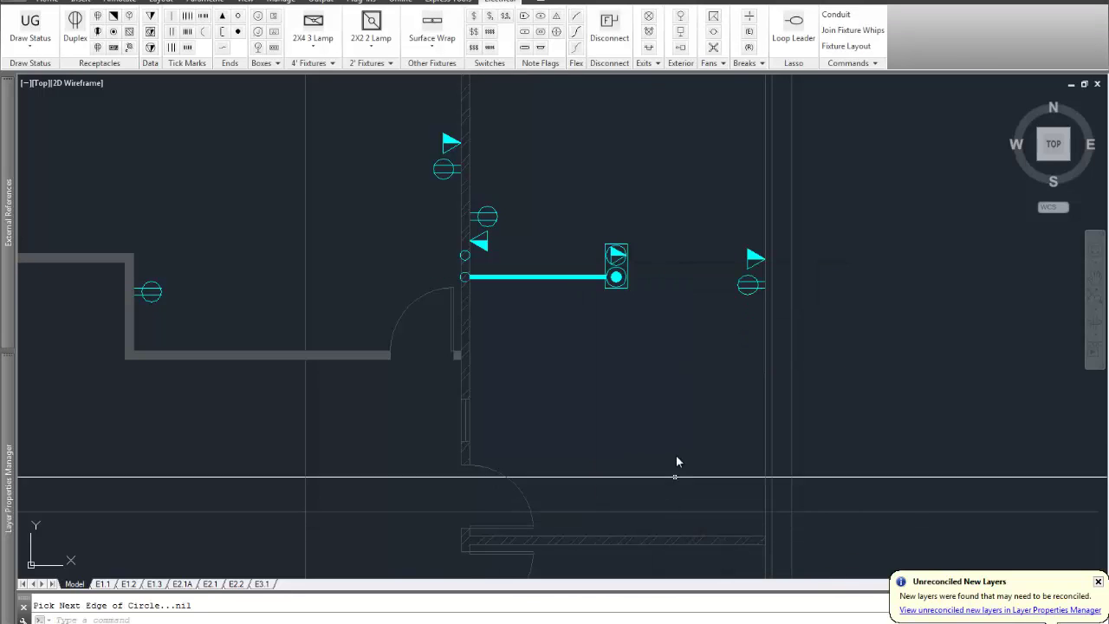
pyautogui.click(615, 256)
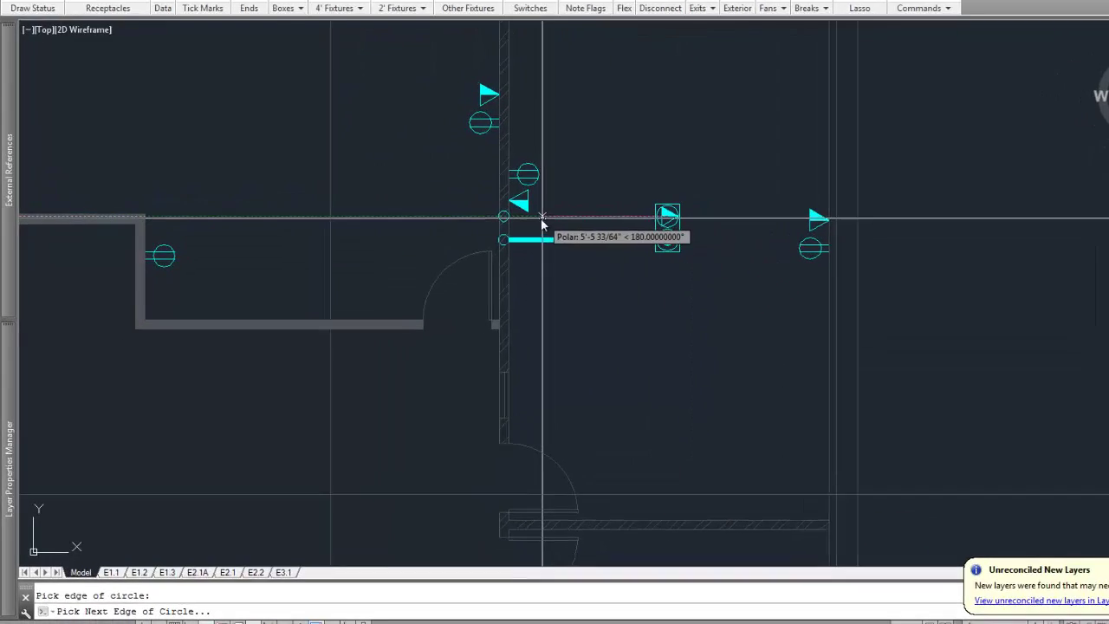
pyautogui.click(464, 255)
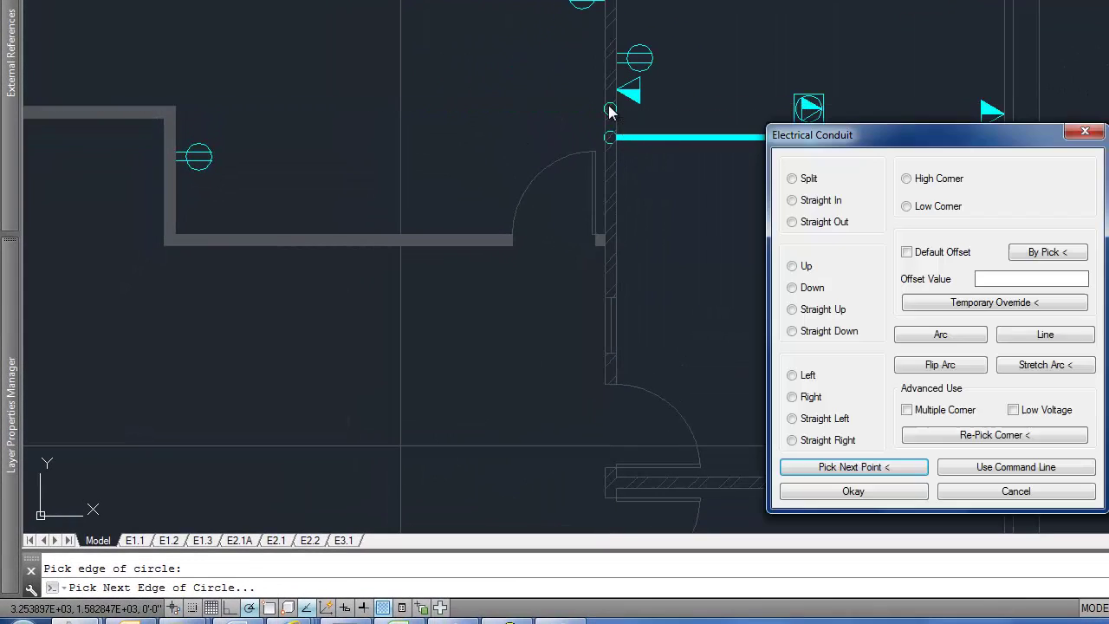
pyautogui.click(851, 494)
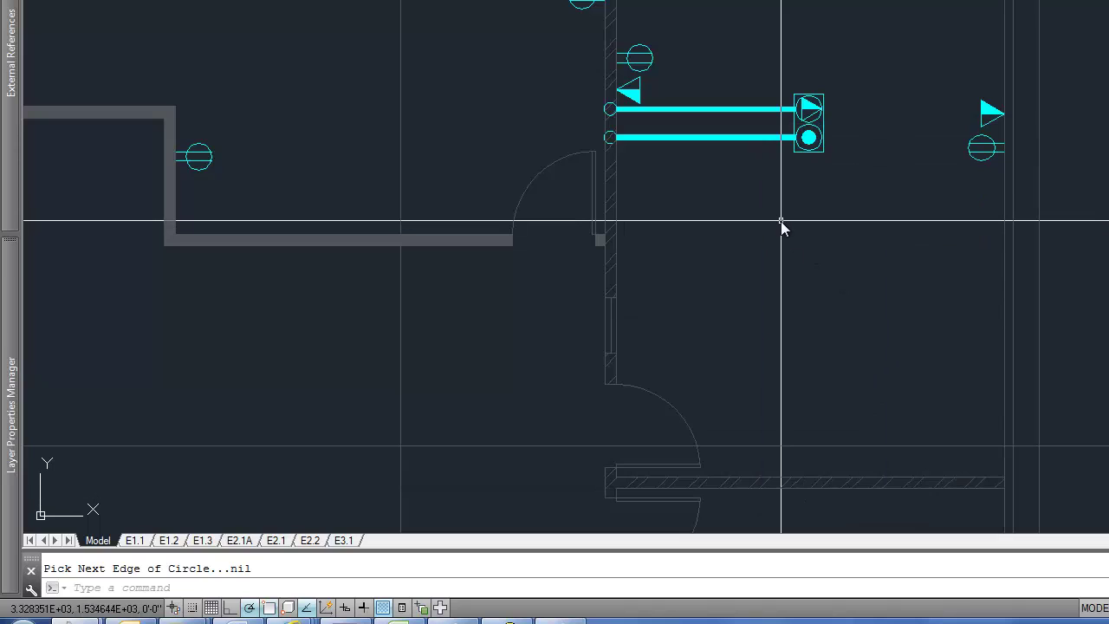
# Set MSLTSCALE to 1 and regenerate so the underground conduits display dashed.
pyautogui.write('REGEN')
pyautogui.press('Return')
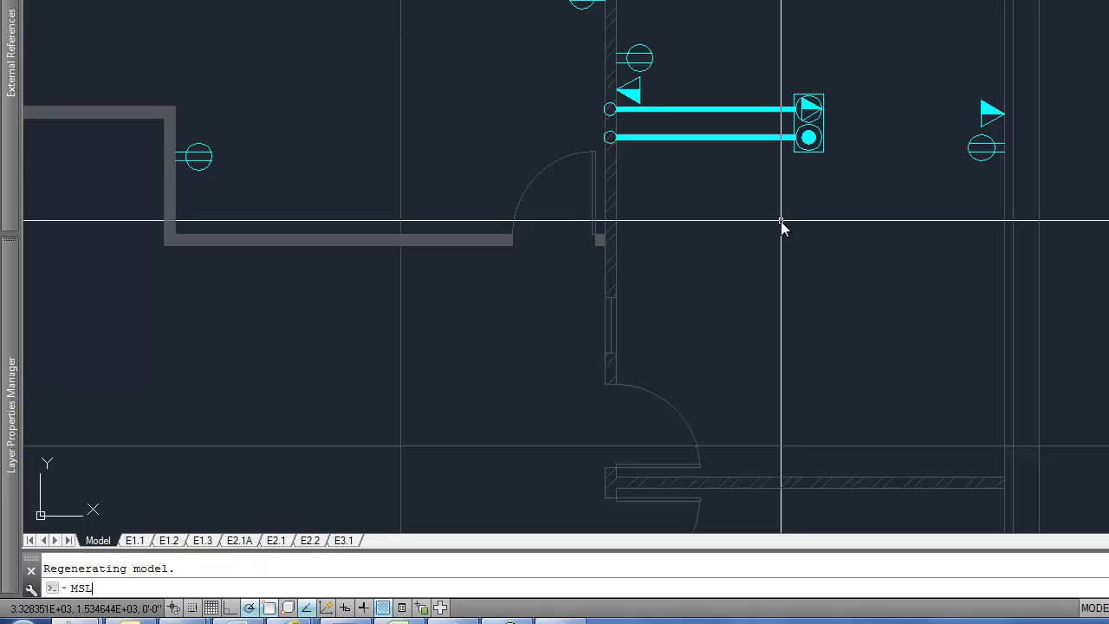
pyautogui.write('MSLTSCALE')
pyautogui.press('Return')
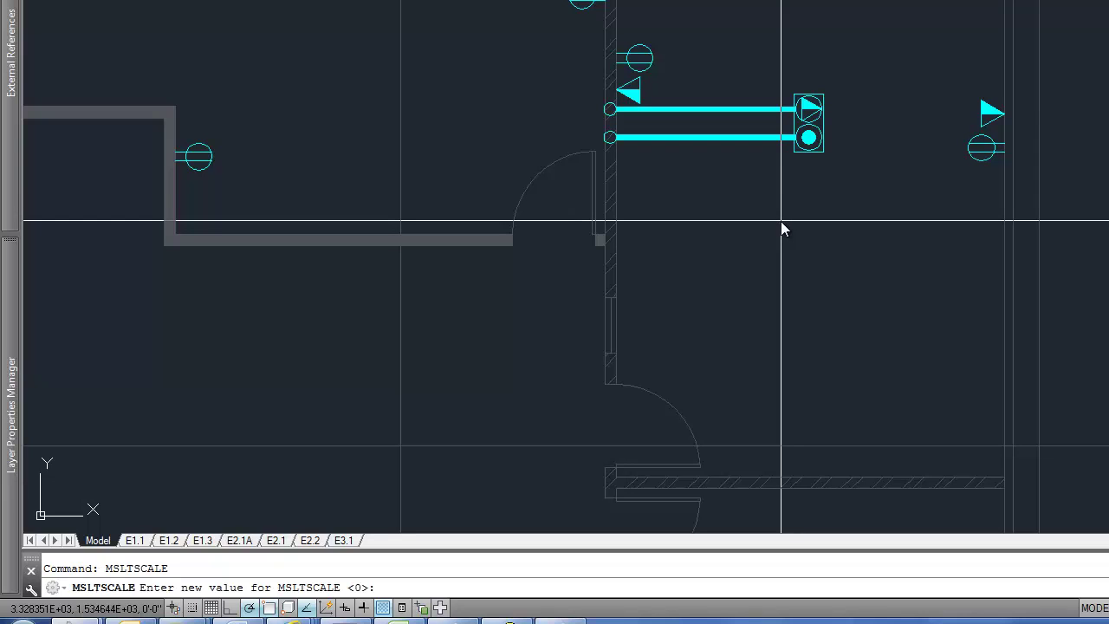
pyautogui.write('1')
pyautogui.press('Return')
pyautogui.write('R')
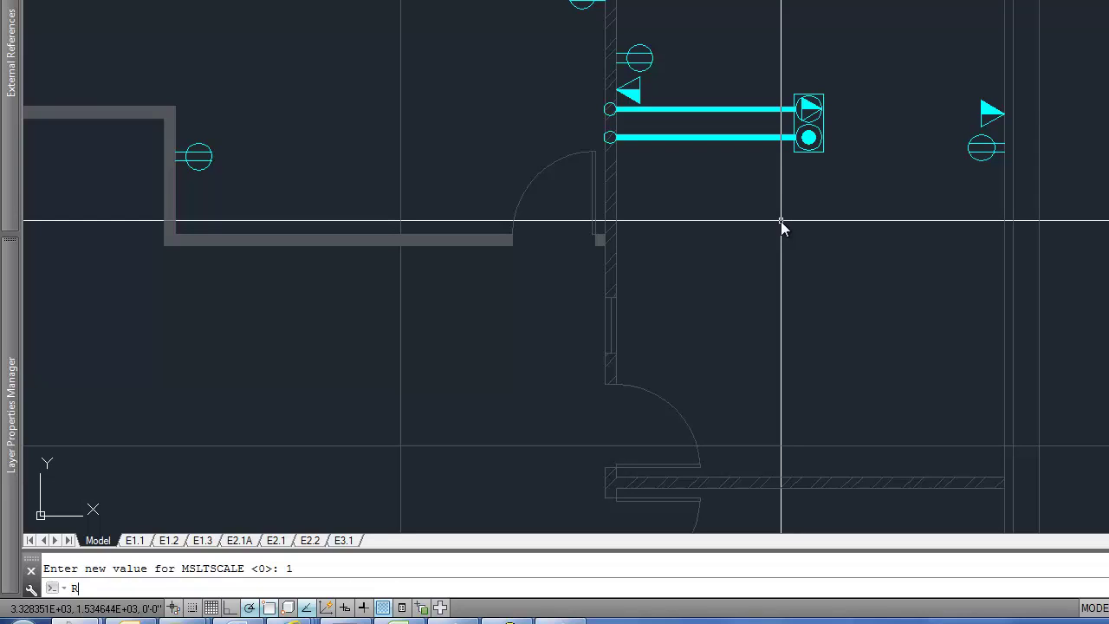
pyautogui.write('EGEN')
pyautogui.press('Return')
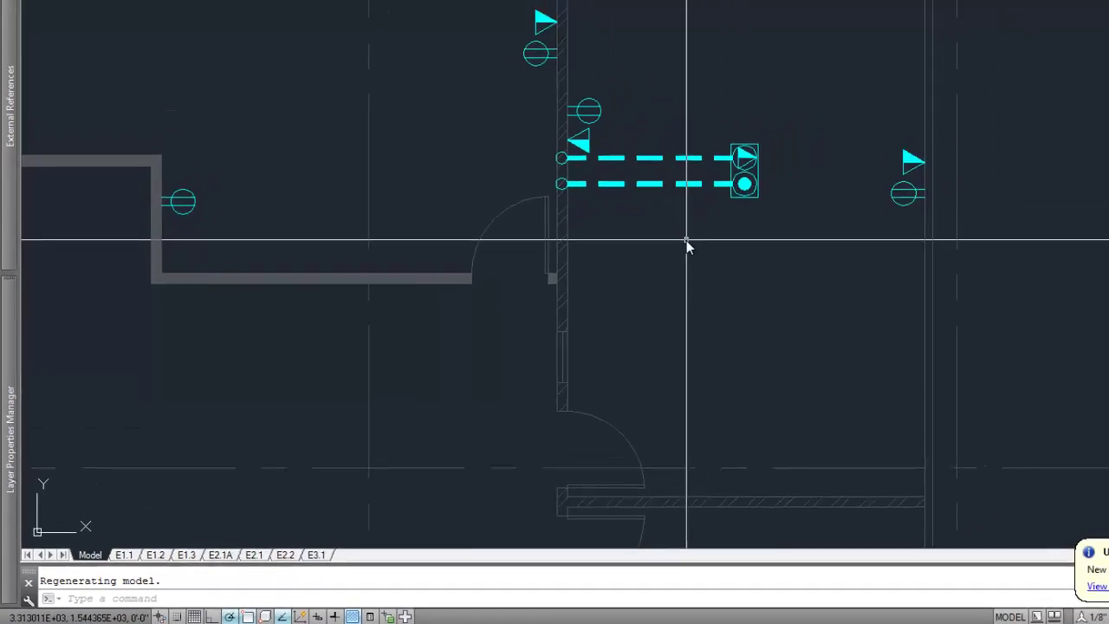
# Draw a trial conduit between the two upper-left receptacles.
pyautogui.scroll(-5, 747, 205)
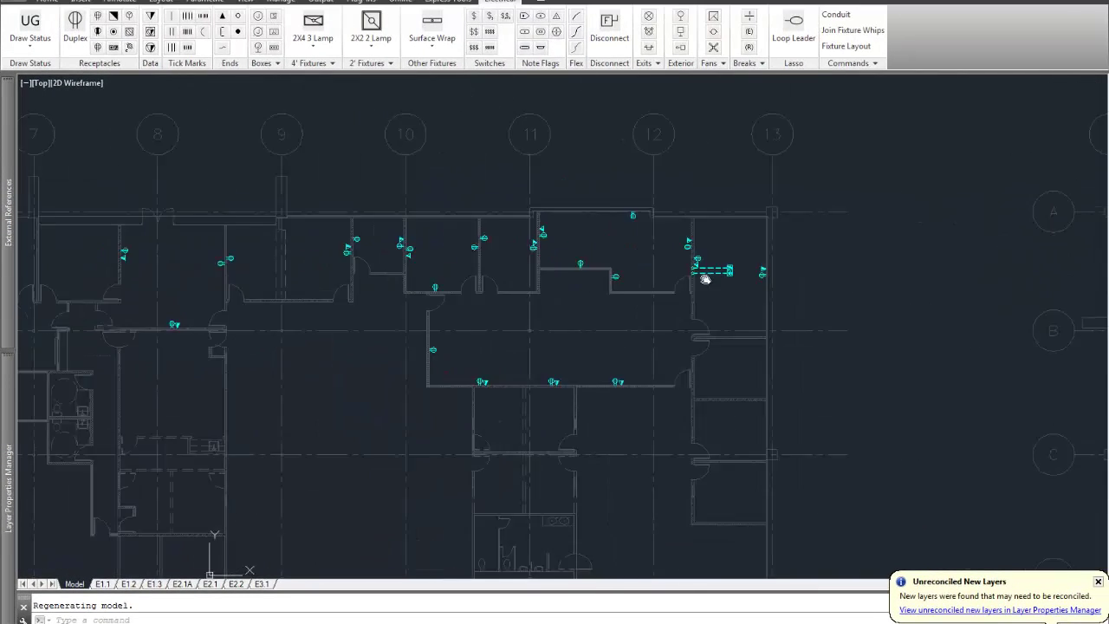
pyautogui.scroll(3, 607, 282)
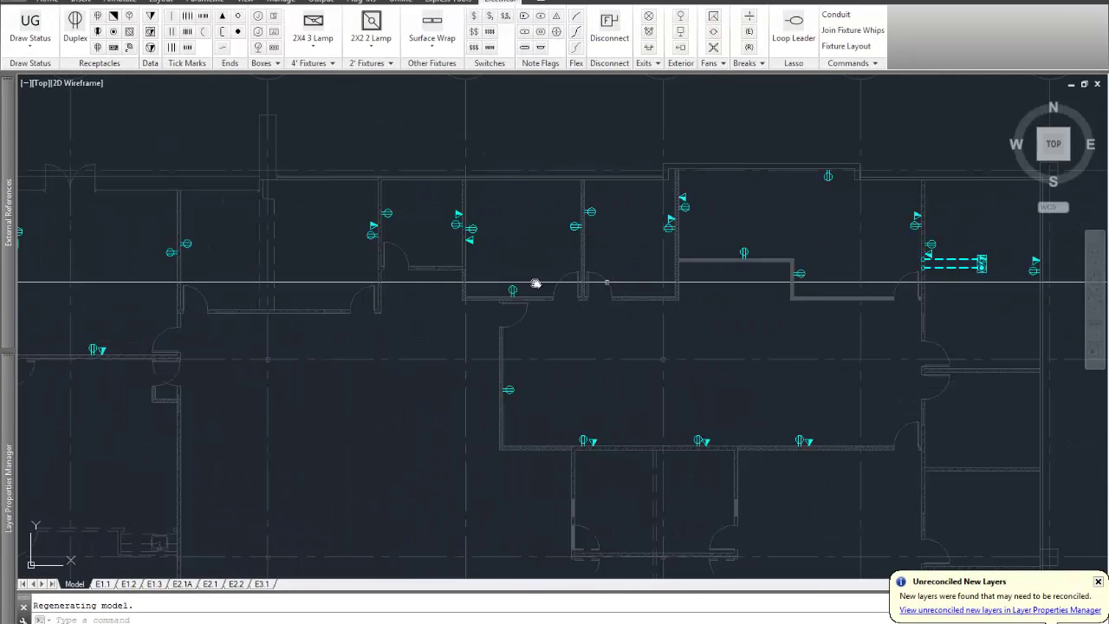
pyautogui.scroll(2, 364, 265)
pyautogui.scroll(2, 290, 257)
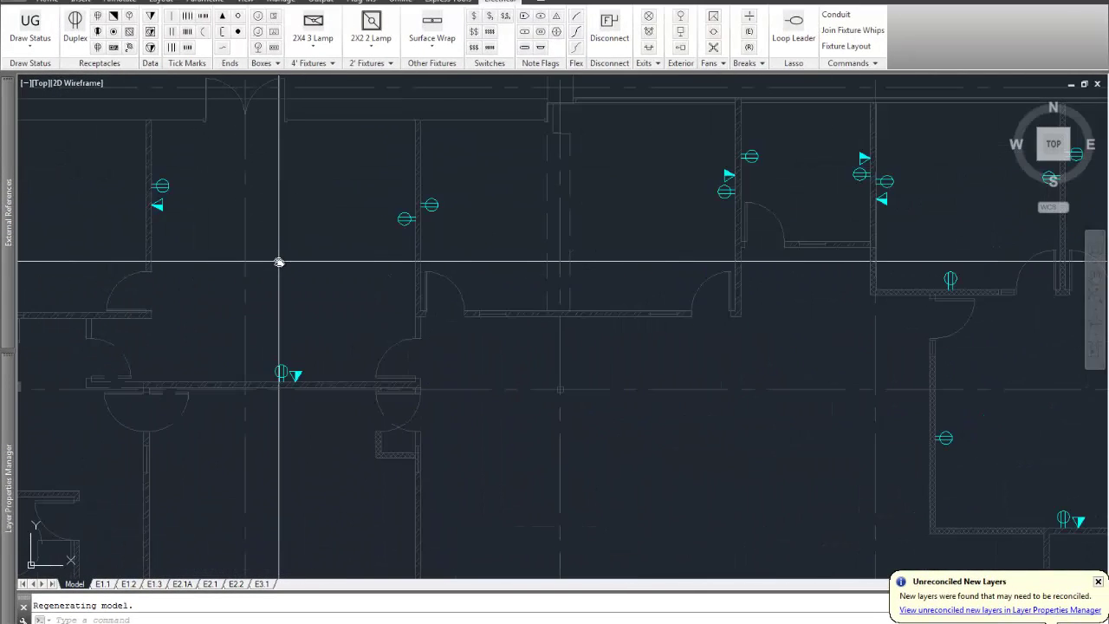
pyautogui.click(837, 16)
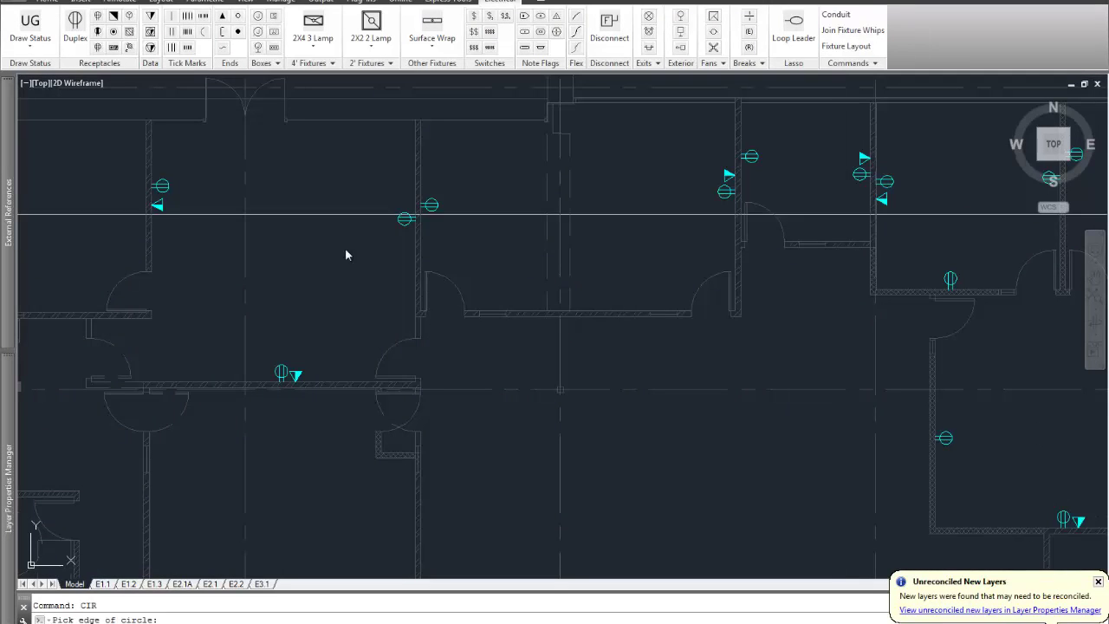
pyautogui.click(163, 186)
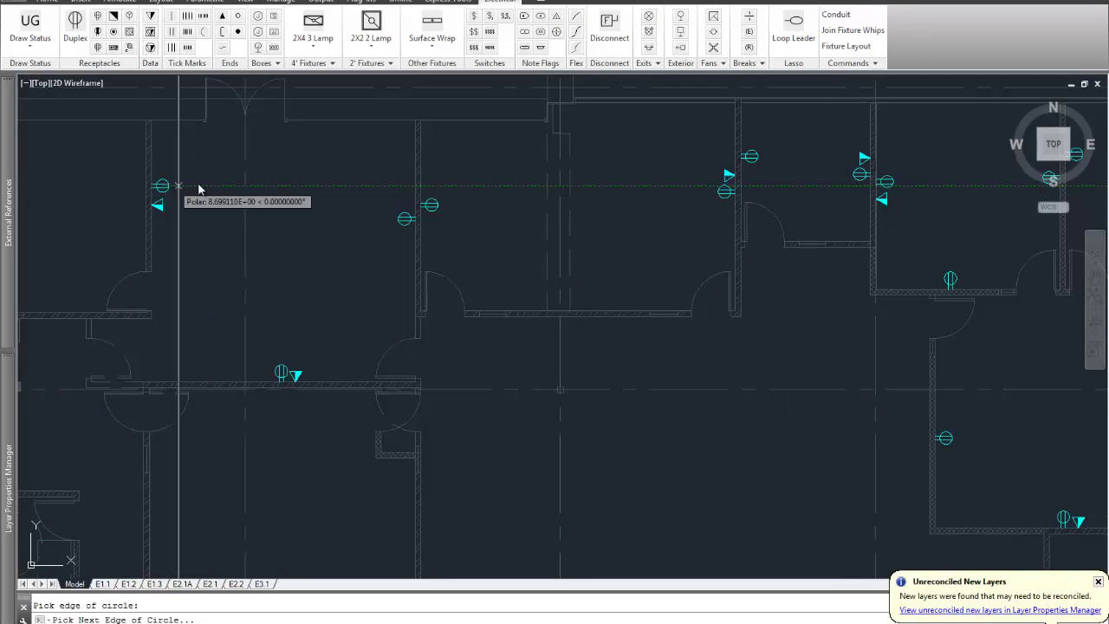
pyautogui.click(405, 220)
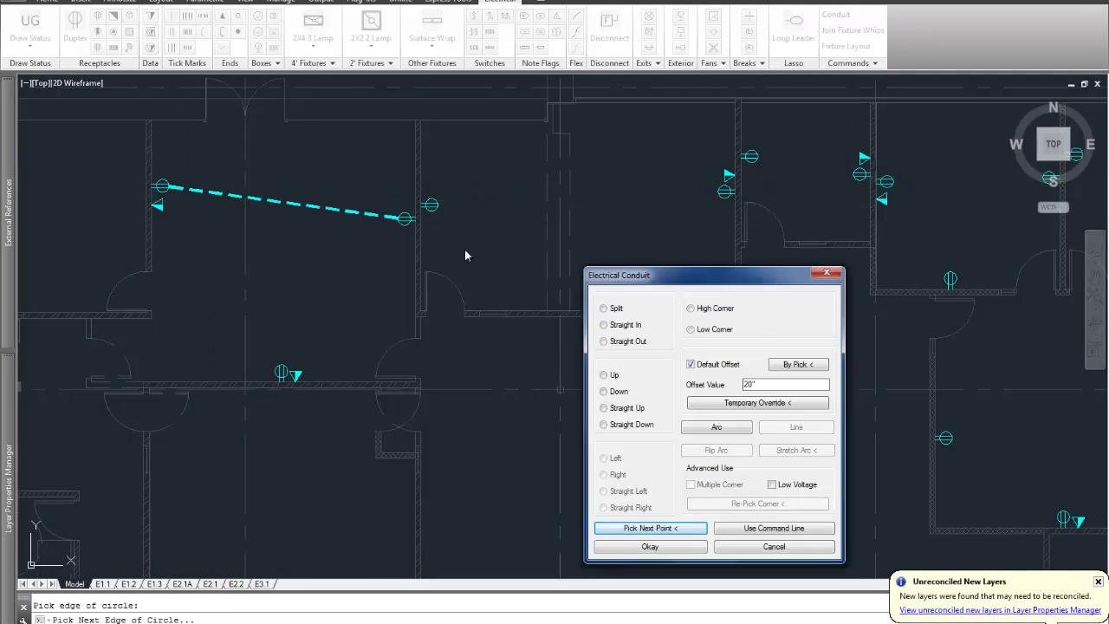
pyautogui.click(647, 547)
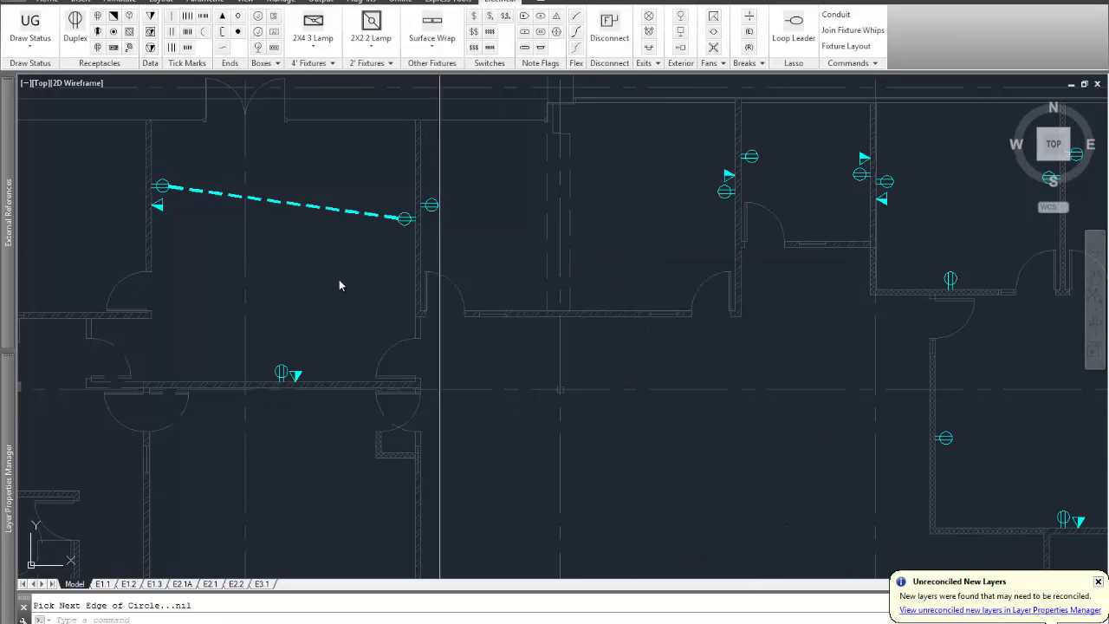
# Set Draw Status to Draw New and erase the trial conduit.
pyautogui.click(39, 52)
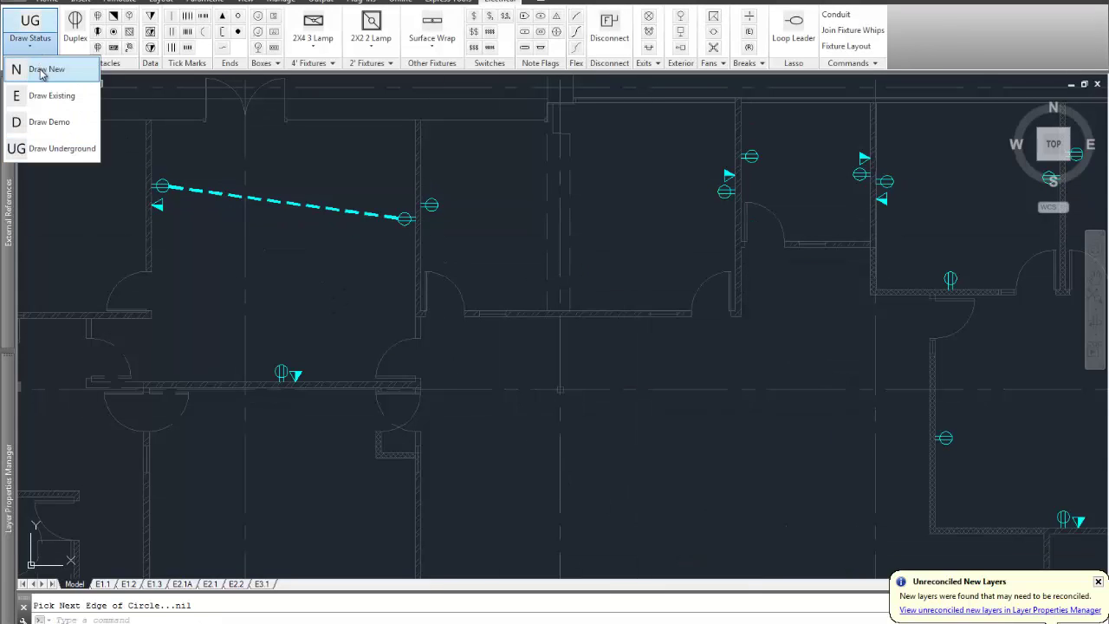
pyautogui.click(43, 69)
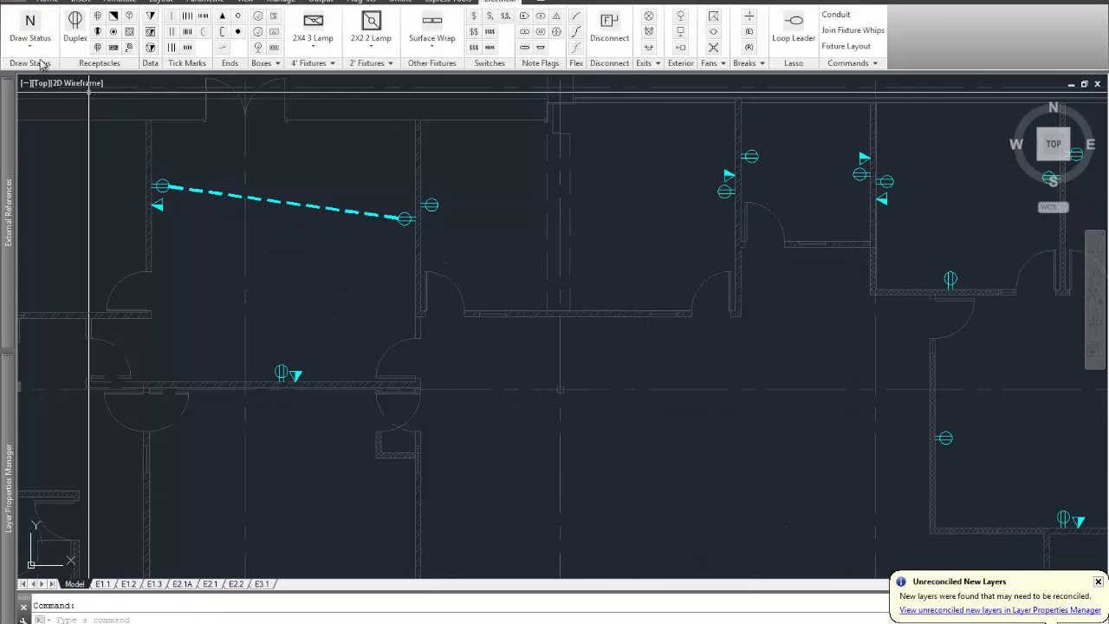
pyautogui.click(219, 199)
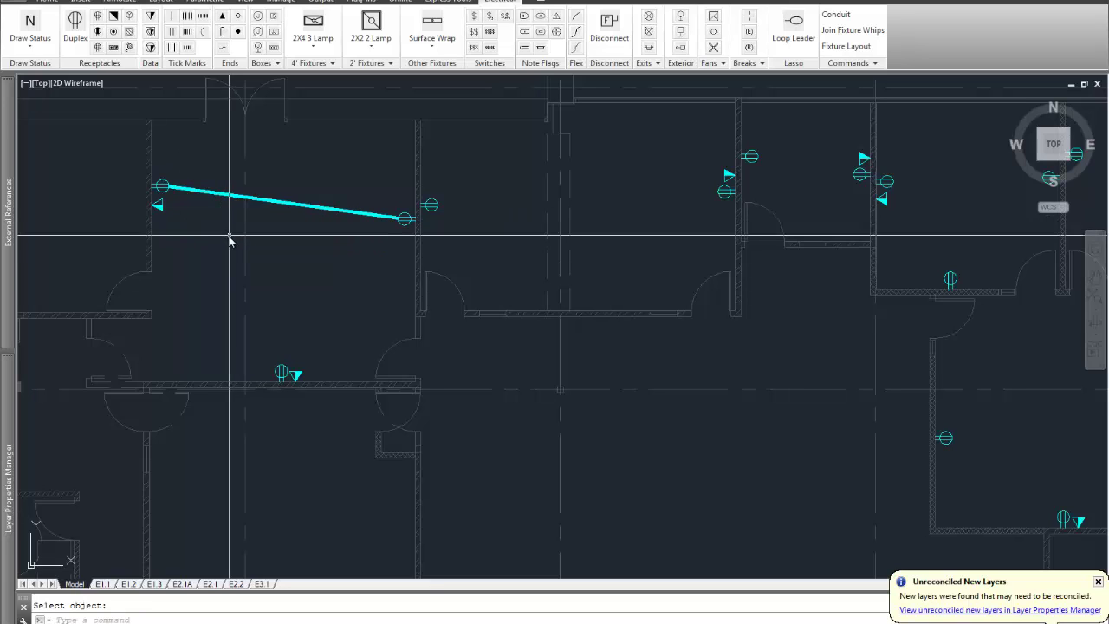
pyautogui.write('e')
pyautogui.press('Return')
pyautogui.press('Return')
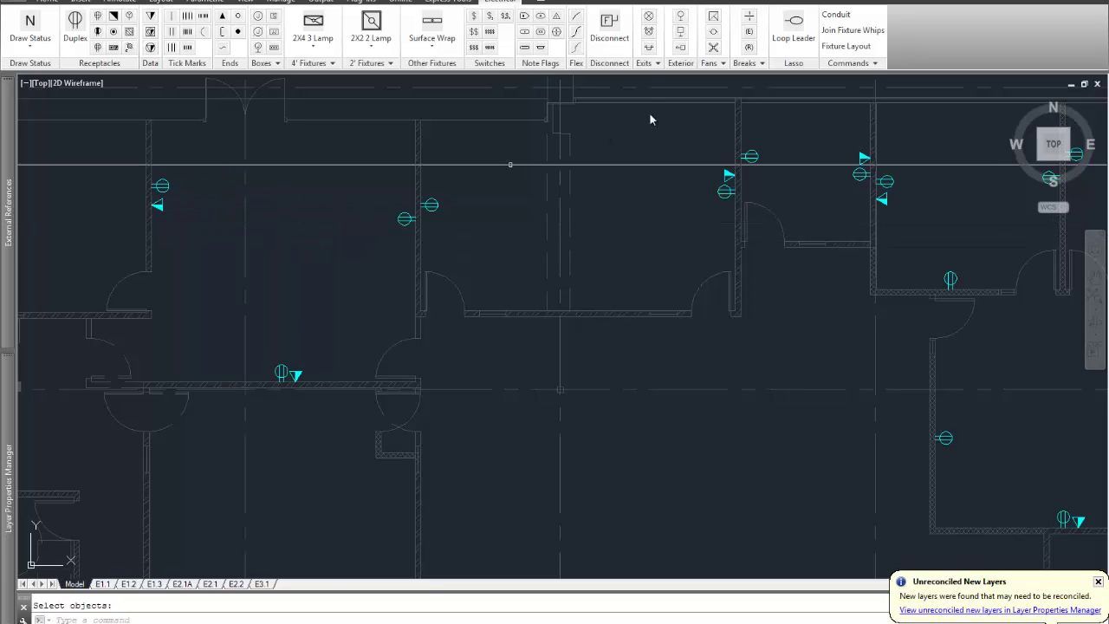
pyautogui.write('cir')
pyautogui.press('Return')
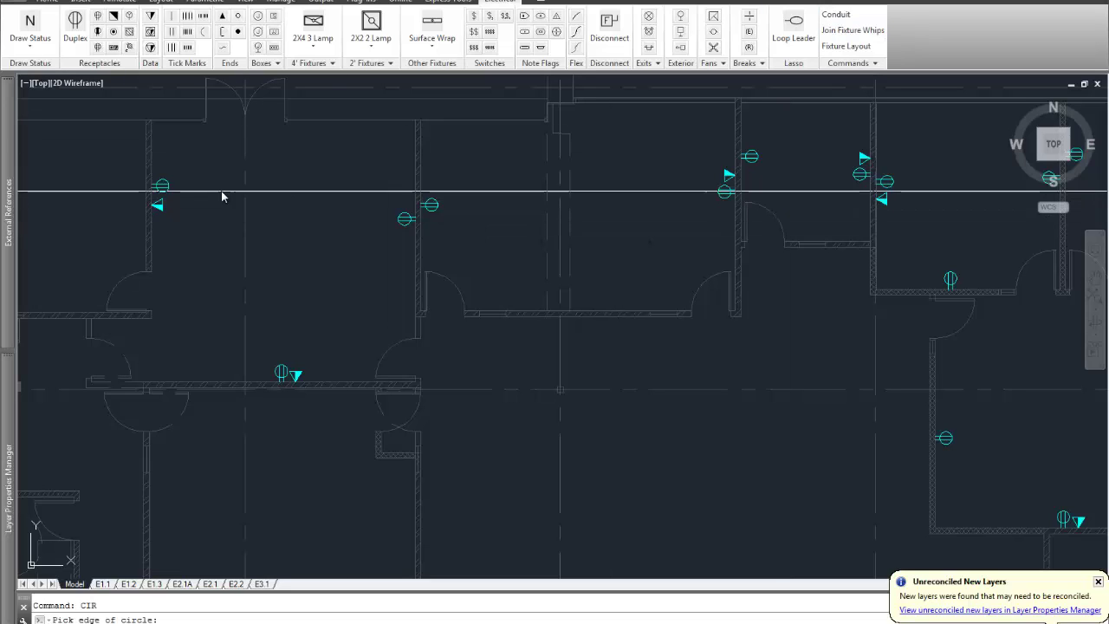
# Run a conduit from the upper-left receptacle through the next receptacles, leaving them Straight Out.
pyautogui.click(164, 187)
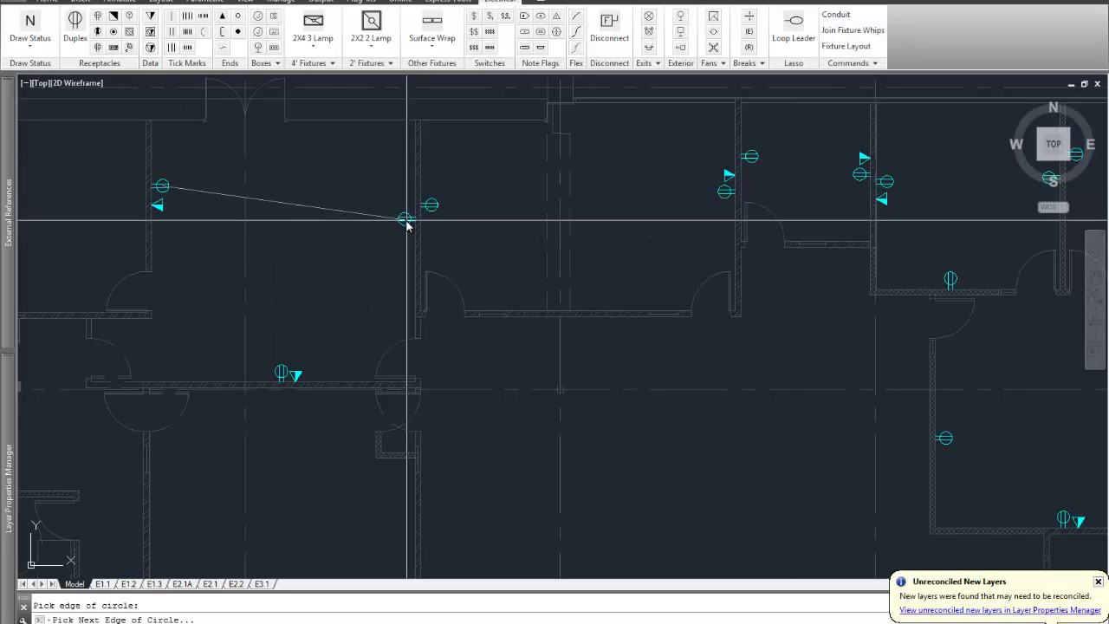
pyautogui.click(407, 220)
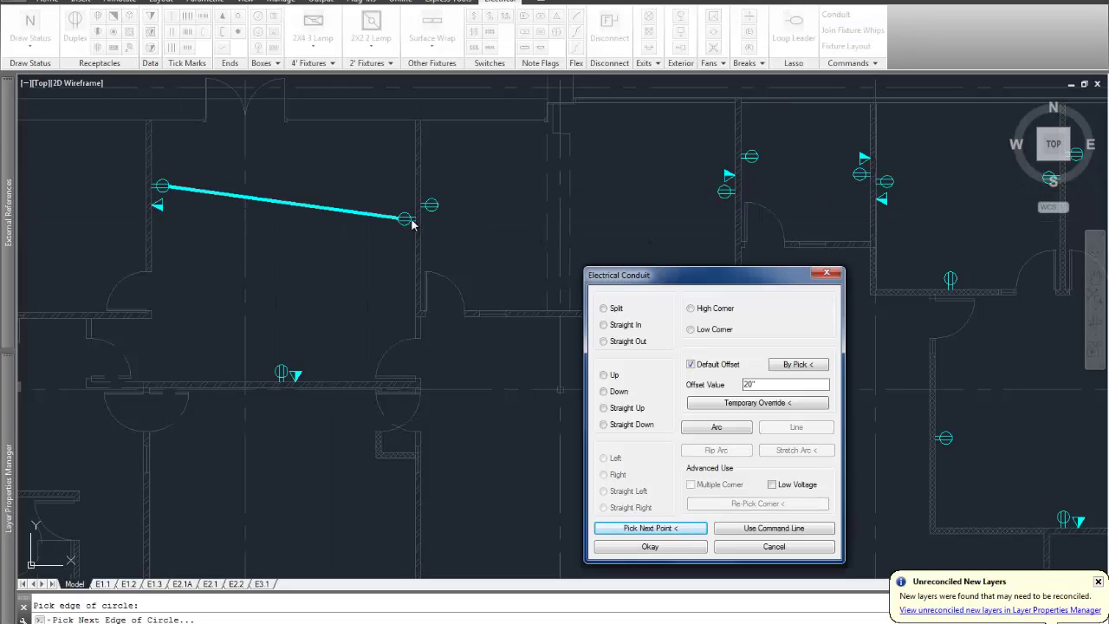
pyautogui.click(626, 343)
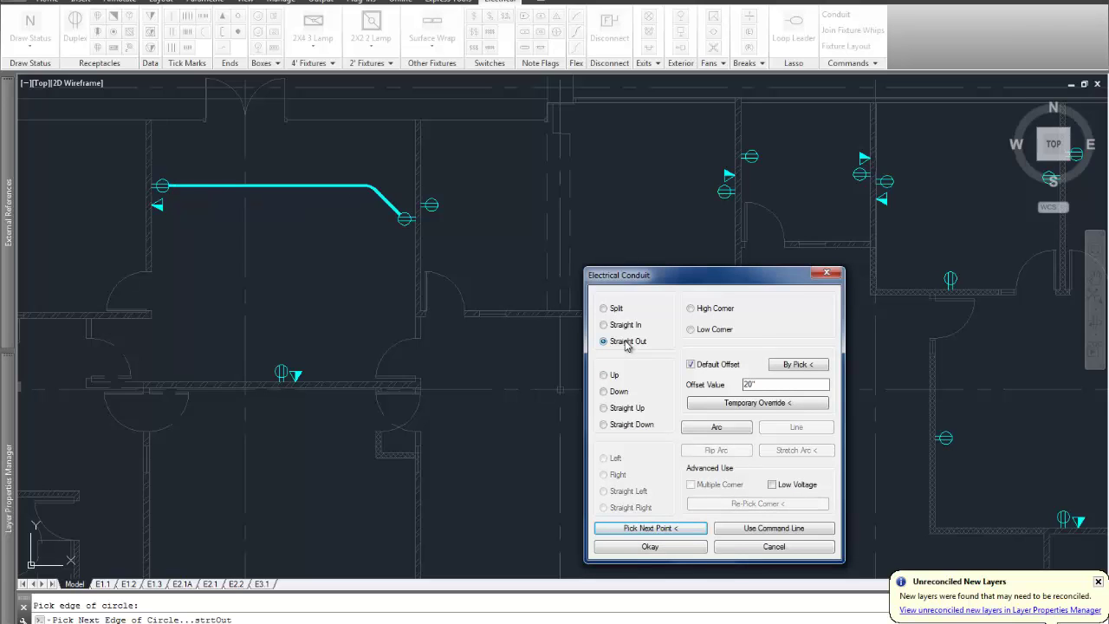
pyautogui.click(649, 528)
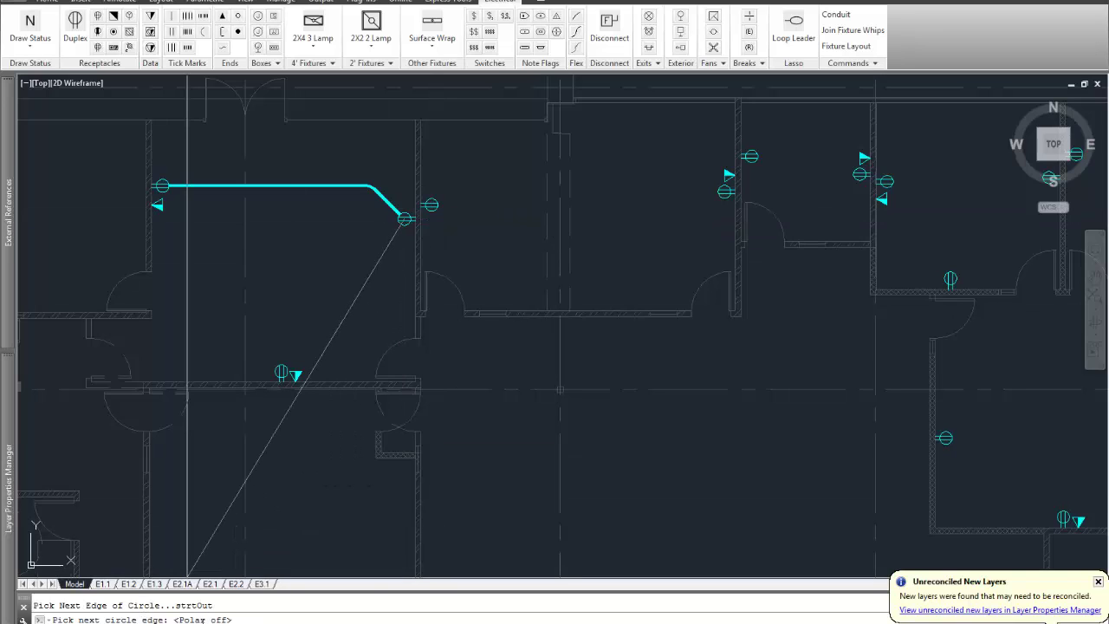
pyautogui.click(432, 208)
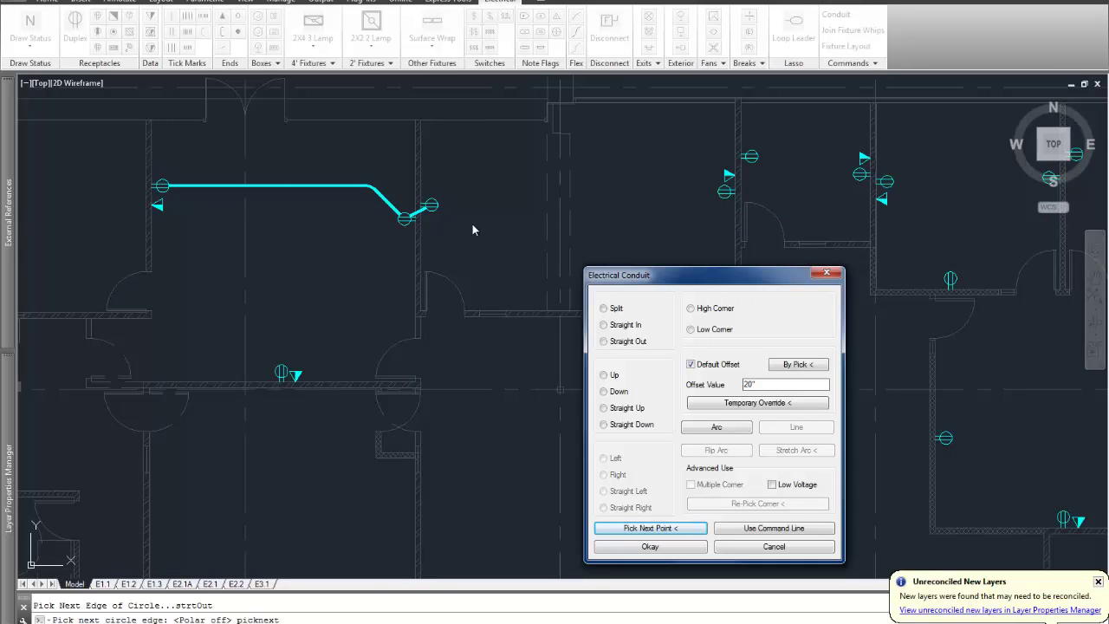
pyautogui.click(648, 529)
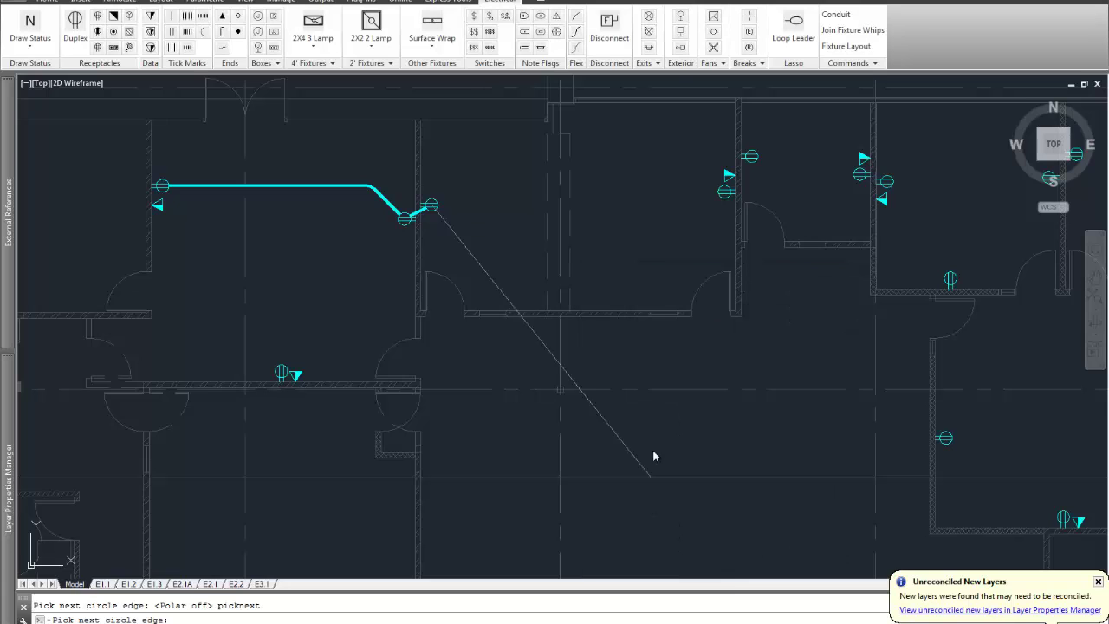
pyautogui.click(724, 194)
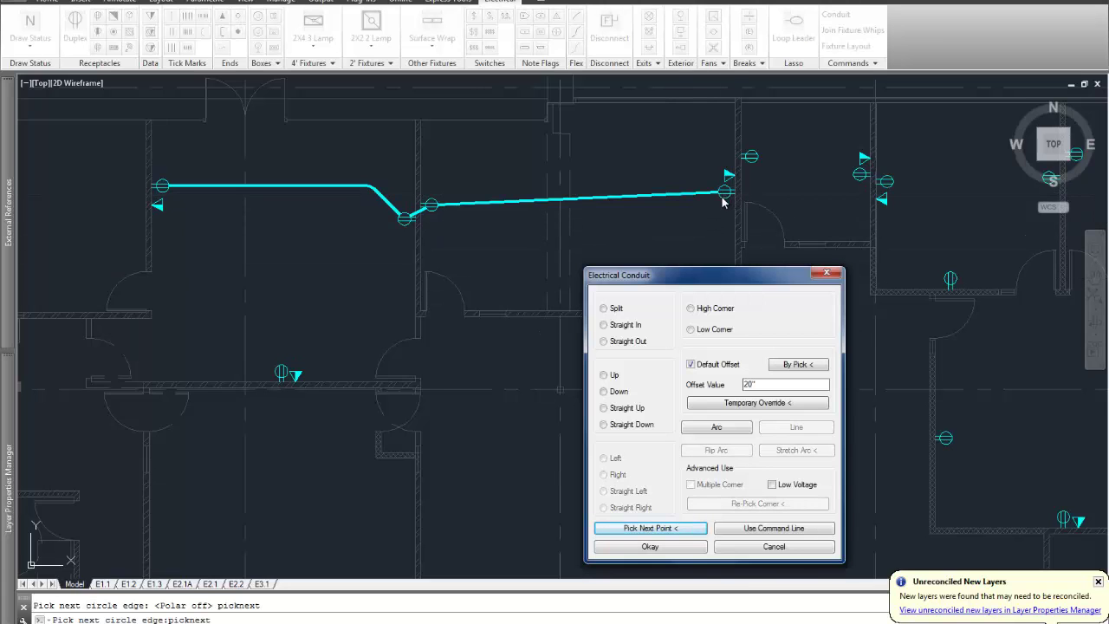
pyautogui.click(628, 342)
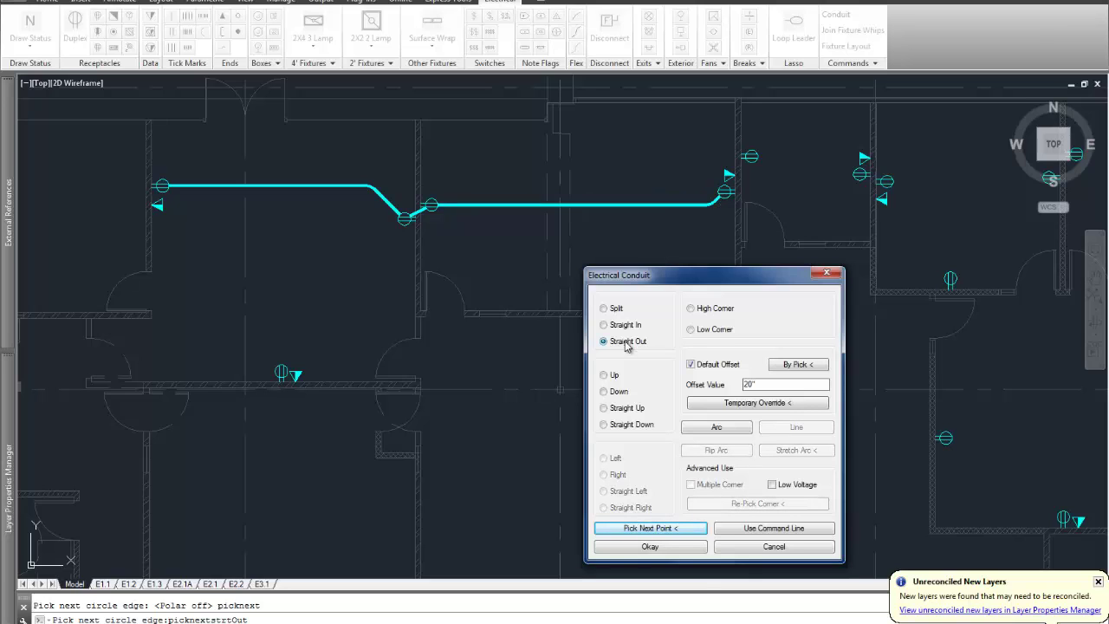
pyautogui.click(651, 529)
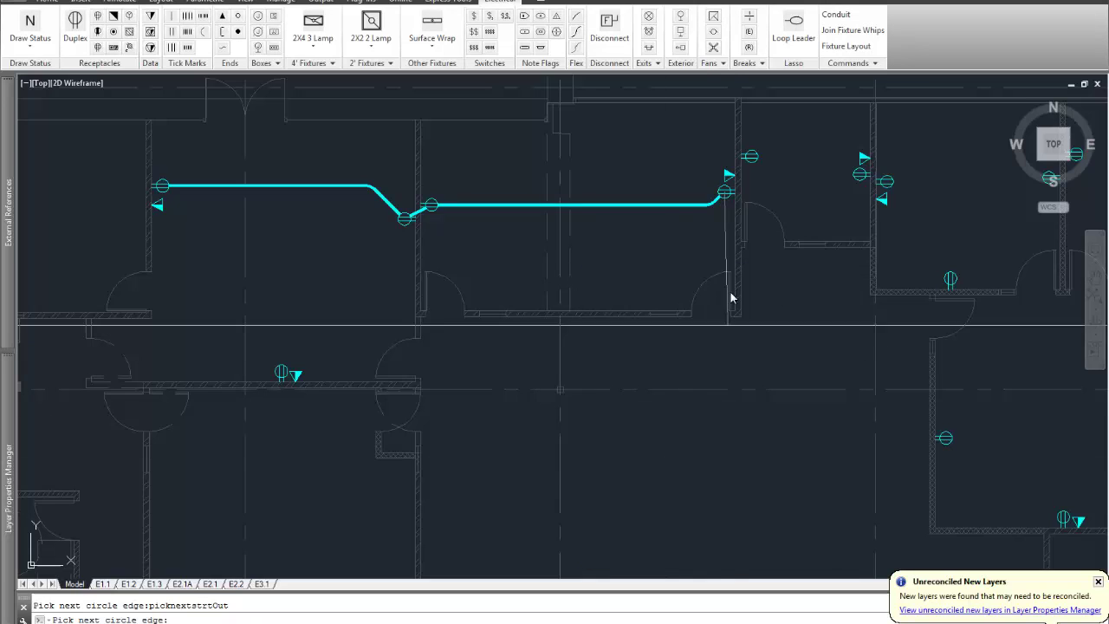
# Extend the conduit past the wall with an Arc, a Split bend and a Straight In end.
pyautogui.click(750, 157)
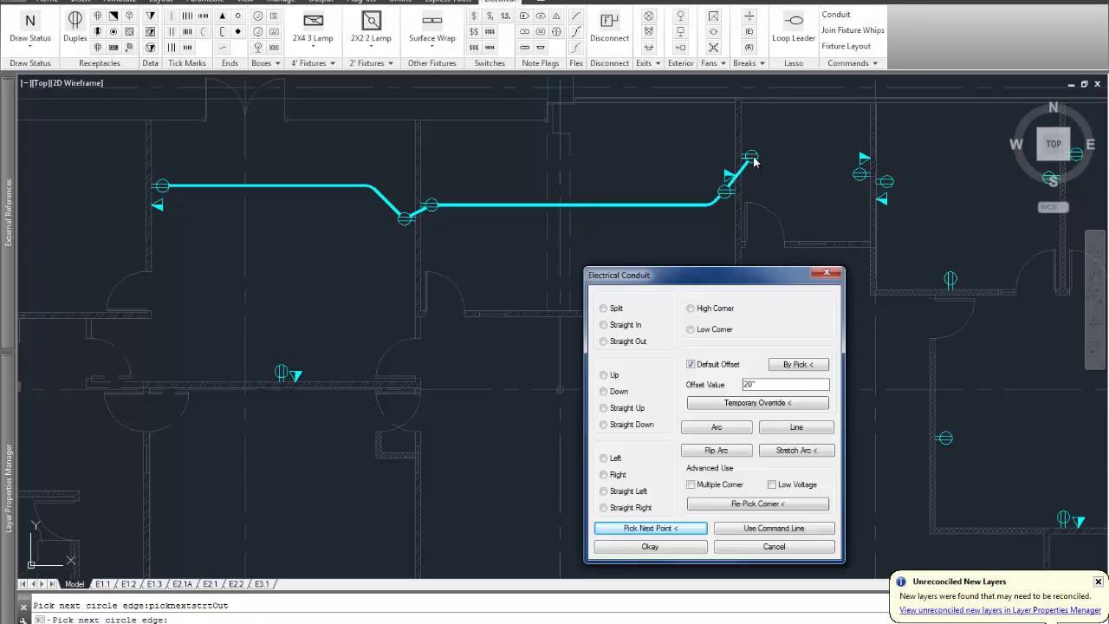
pyautogui.click(718, 427)
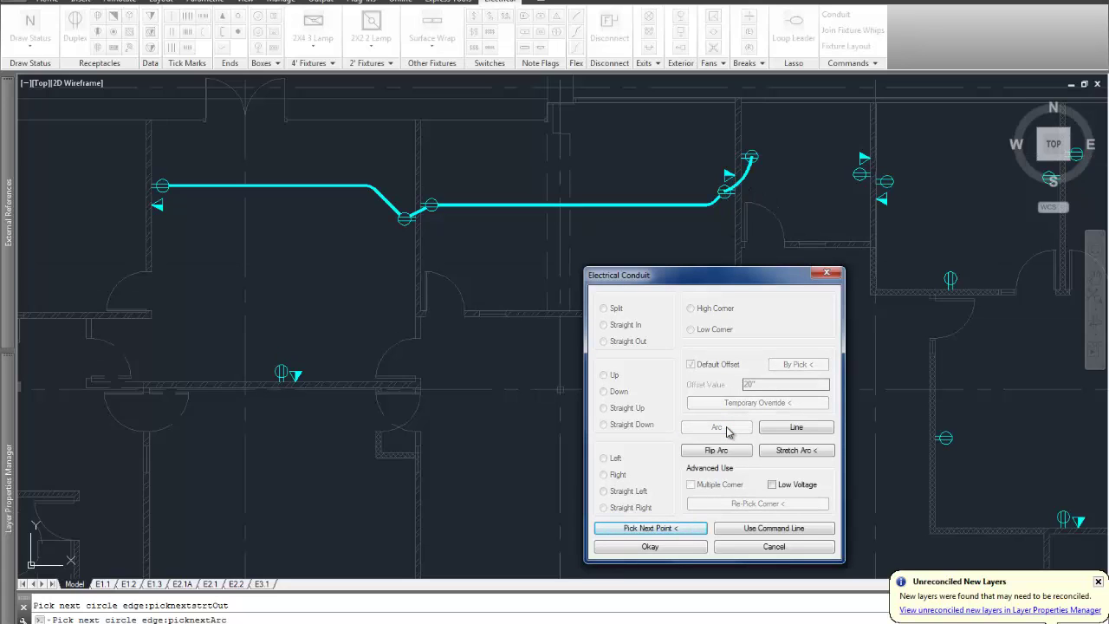
pyautogui.click(672, 529)
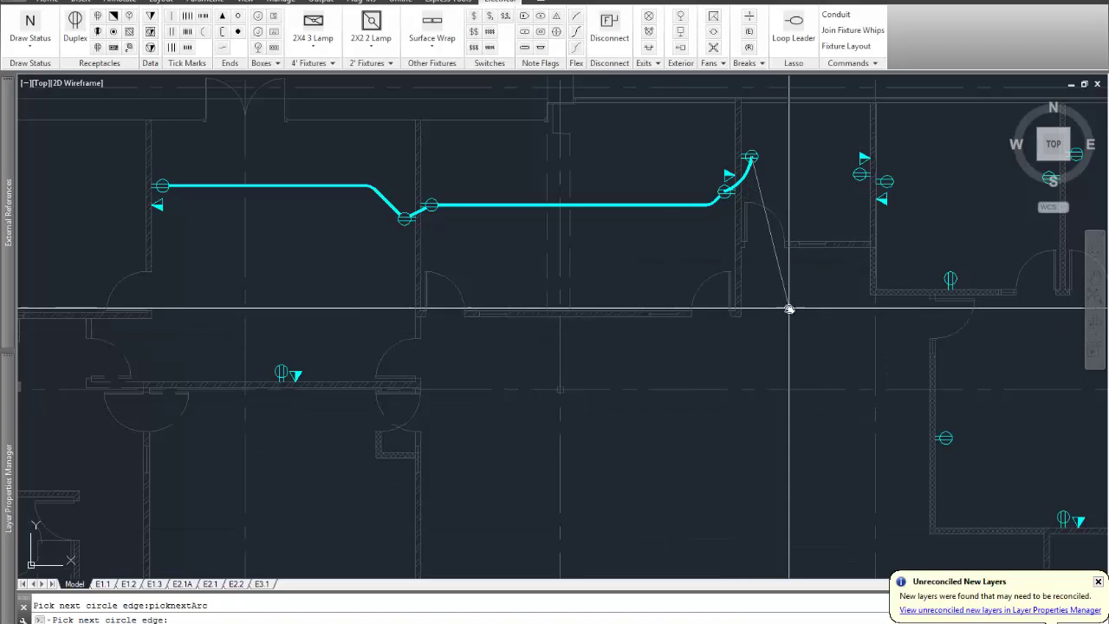
pyautogui.moveTo(788, 310); pyautogui.dragTo(592, 317, button='middle')
pyautogui.click(656, 193)
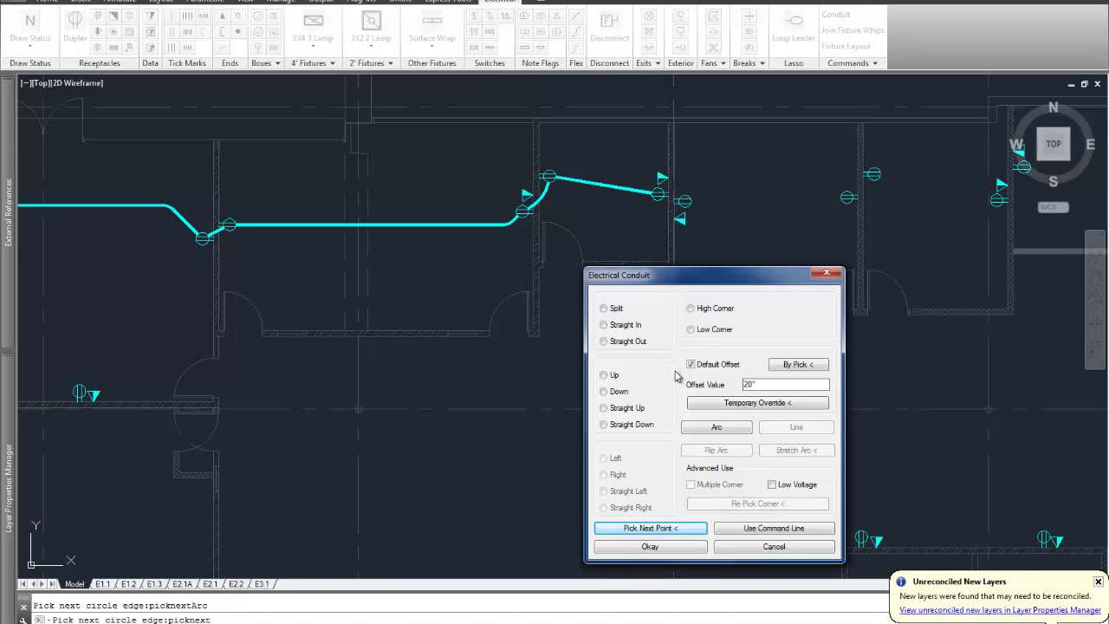
pyautogui.click(604, 308)
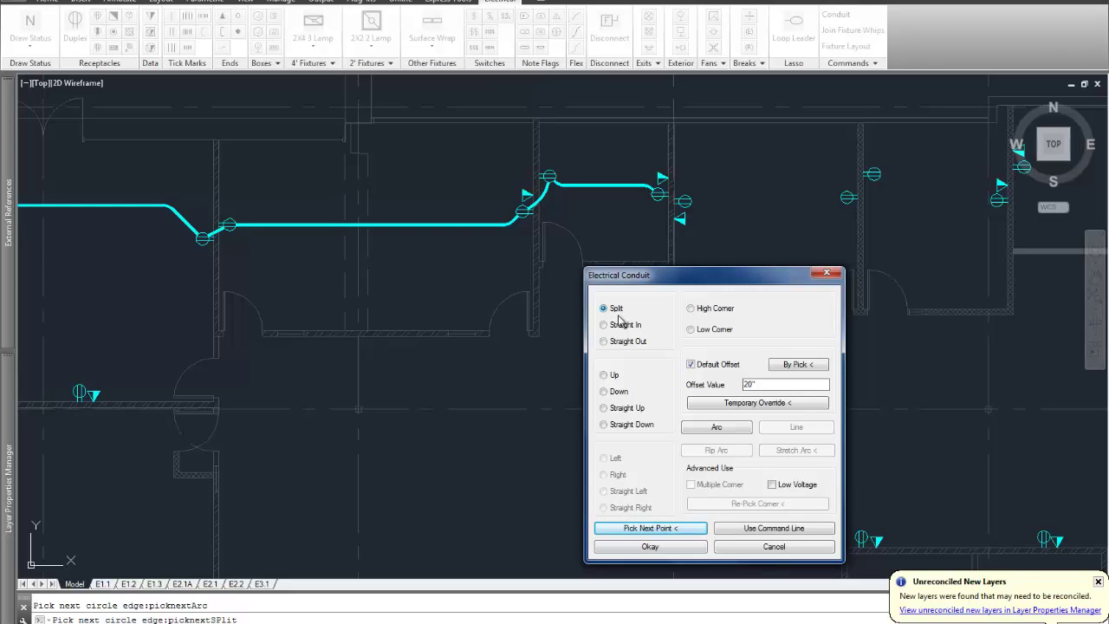
pyautogui.click(621, 326)
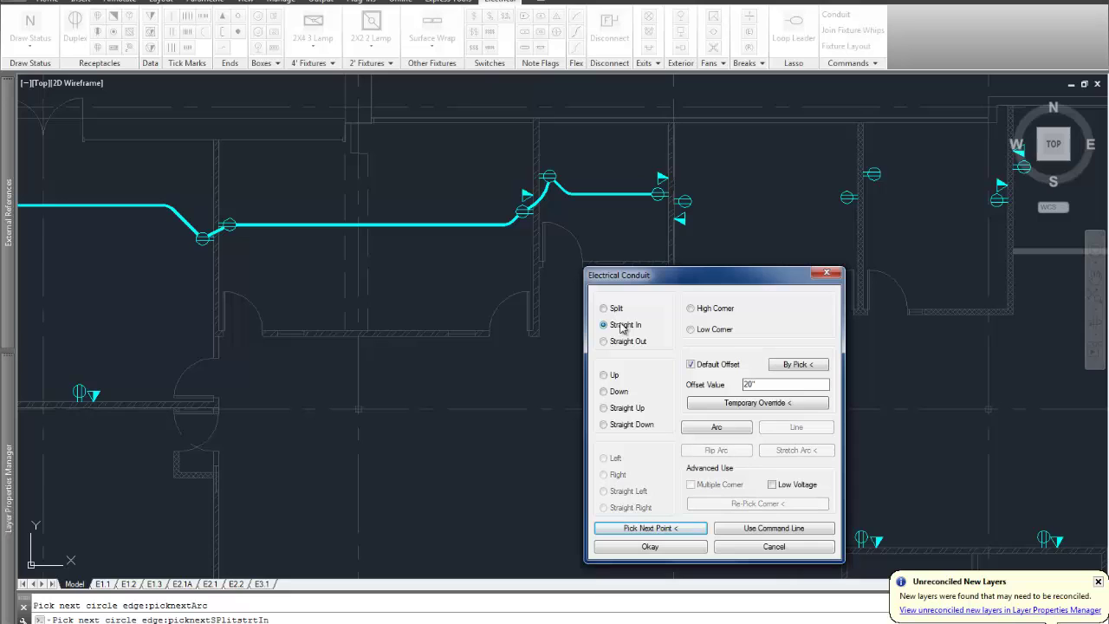
pyautogui.click(664, 529)
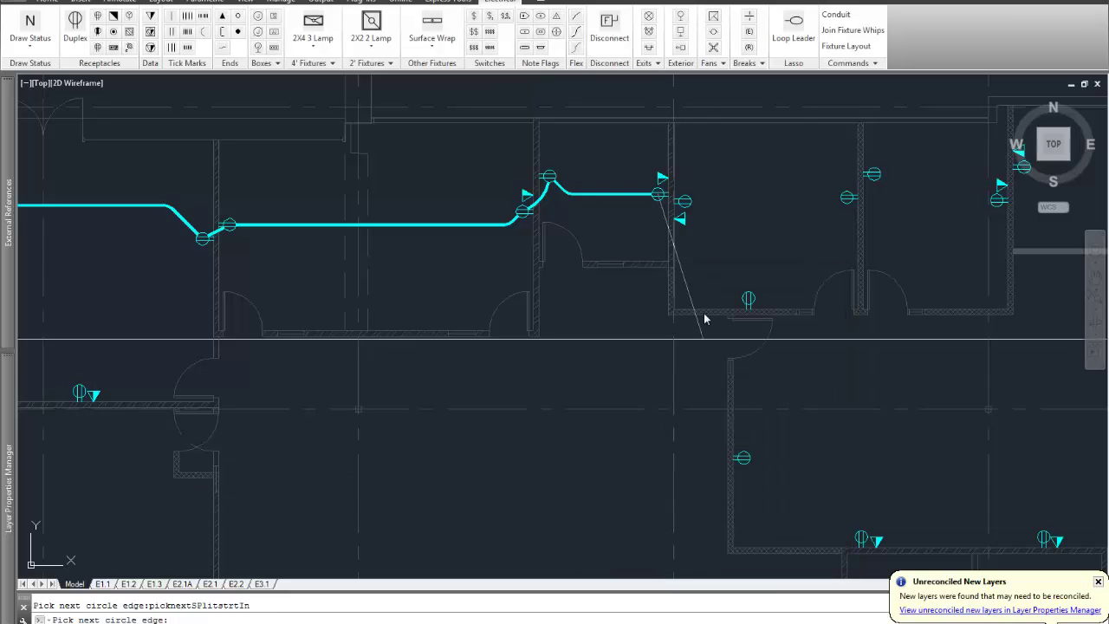
pyautogui.click(686, 204)
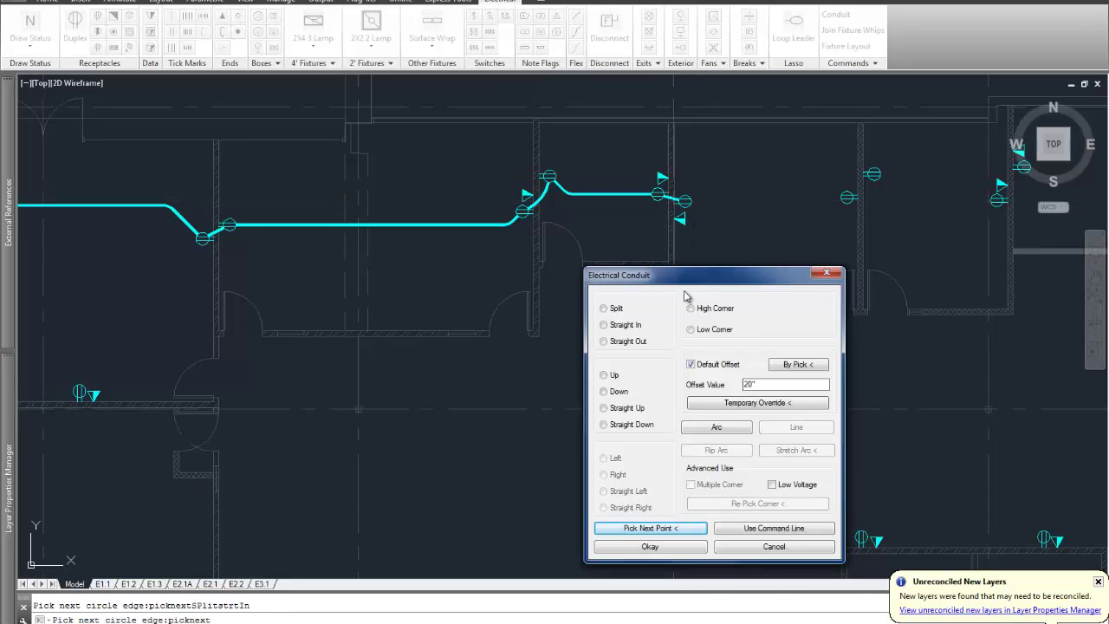
pyautogui.click(650, 547)
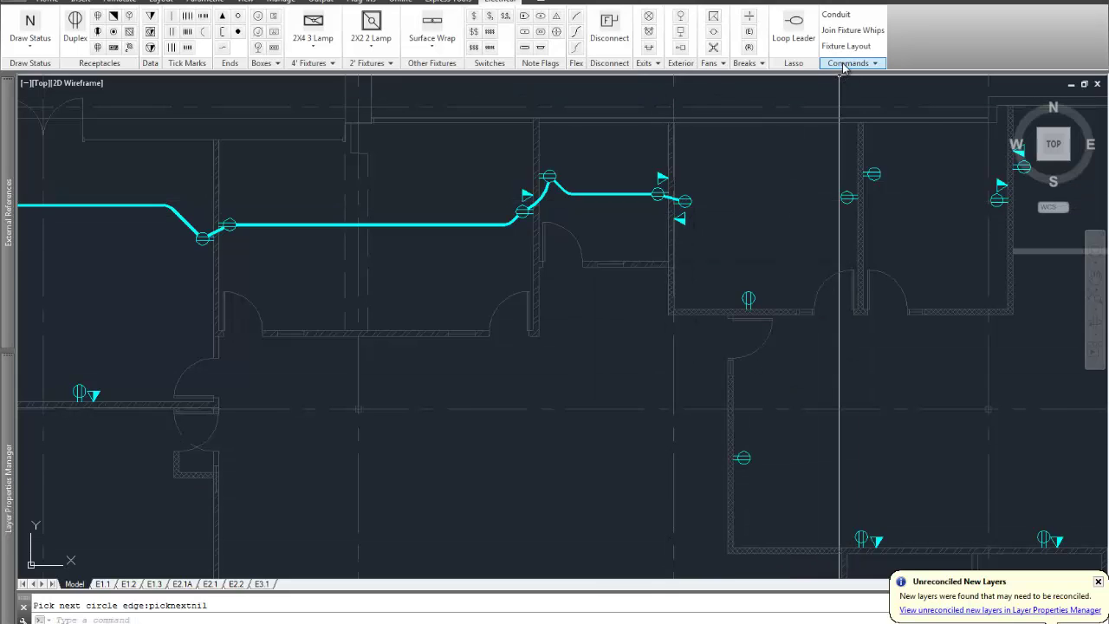
# Add a home run arrow from the previous conduit end toward the panel.
pyautogui.click(847, 63)
pyautogui.click(839, 109)
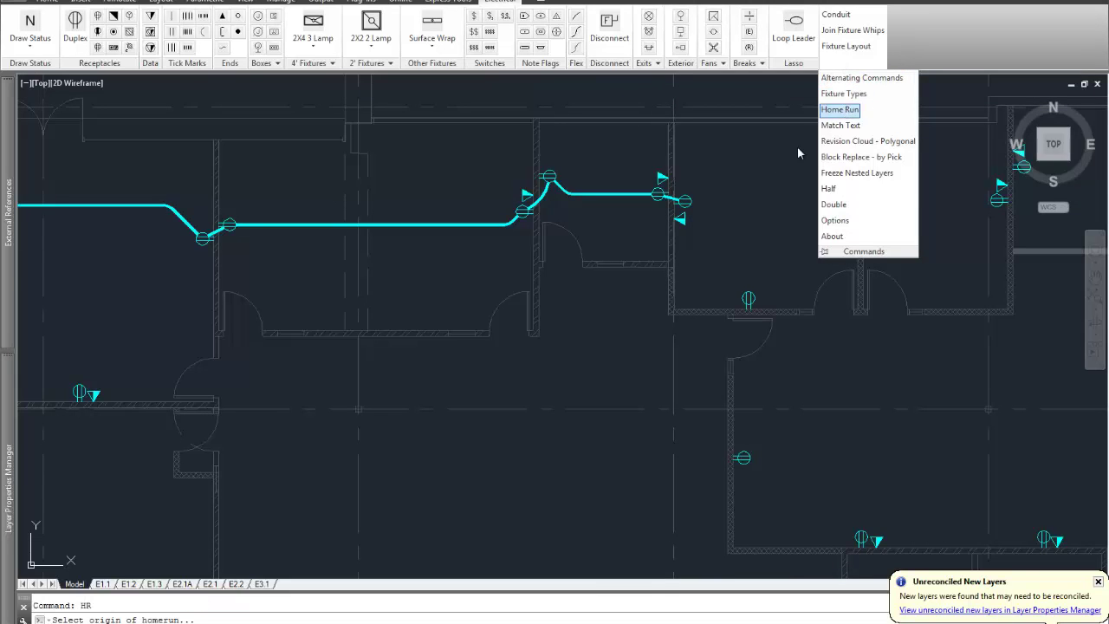
pyautogui.click(691, 197)
pyautogui.click(713, 168)
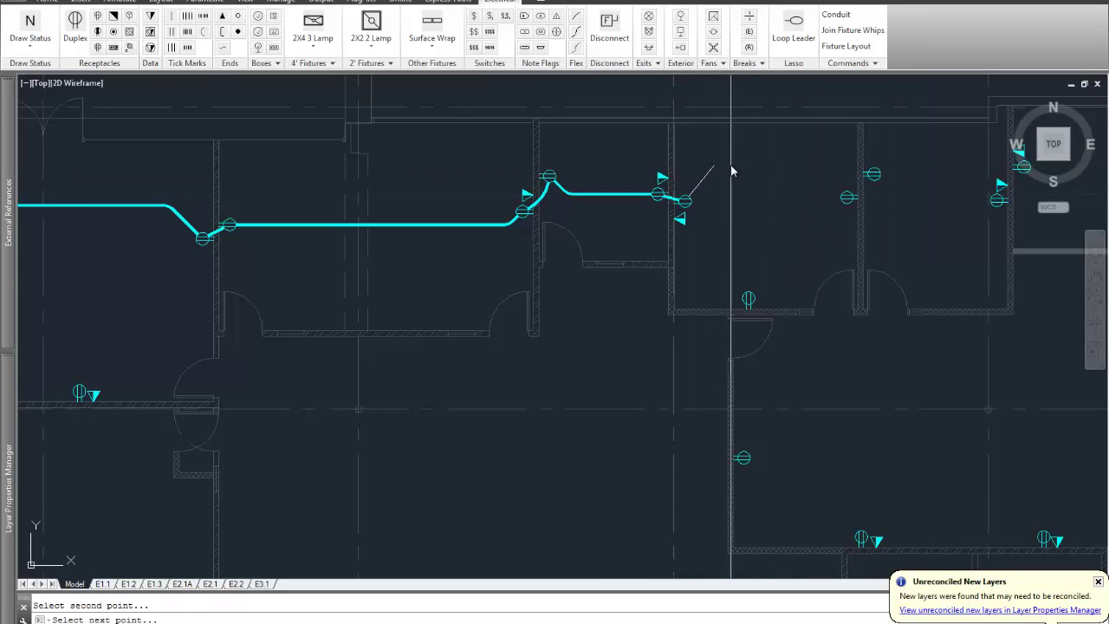
pyautogui.click(728, 183)
pyautogui.click(743, 223)
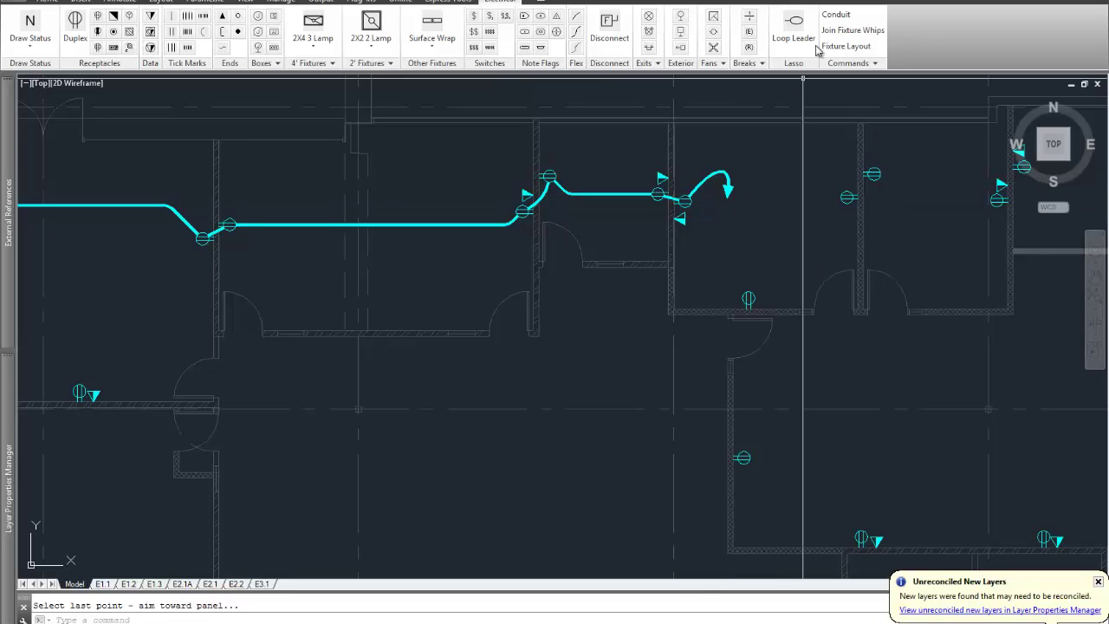
# Start a new conduit (CIR) from a lower receptacle to the lower fixture as a split run.
pyautogui.write('CIR')
pyautogui.press('Return')
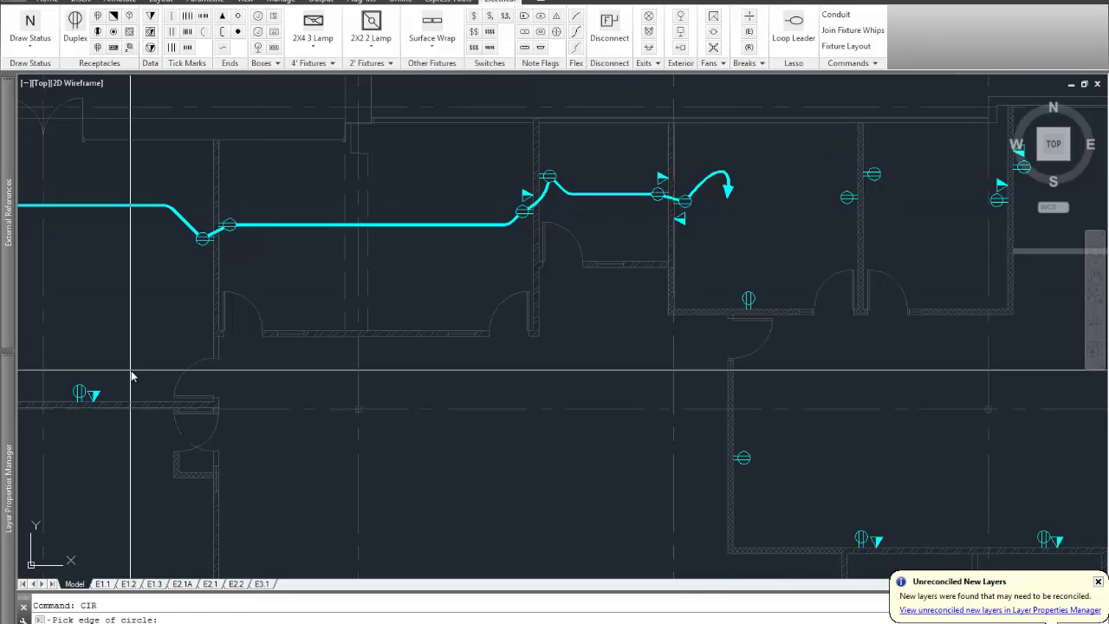
pyautogui.moveTo(131, 372)
pyautogui.mouseDown(button='middle')
pyautogui.moveTo(480, 356)
pyautogui.moveTo(250, 366)
pyautogui.mouseUp(button='middle')
pyautogui.click(206, 387)
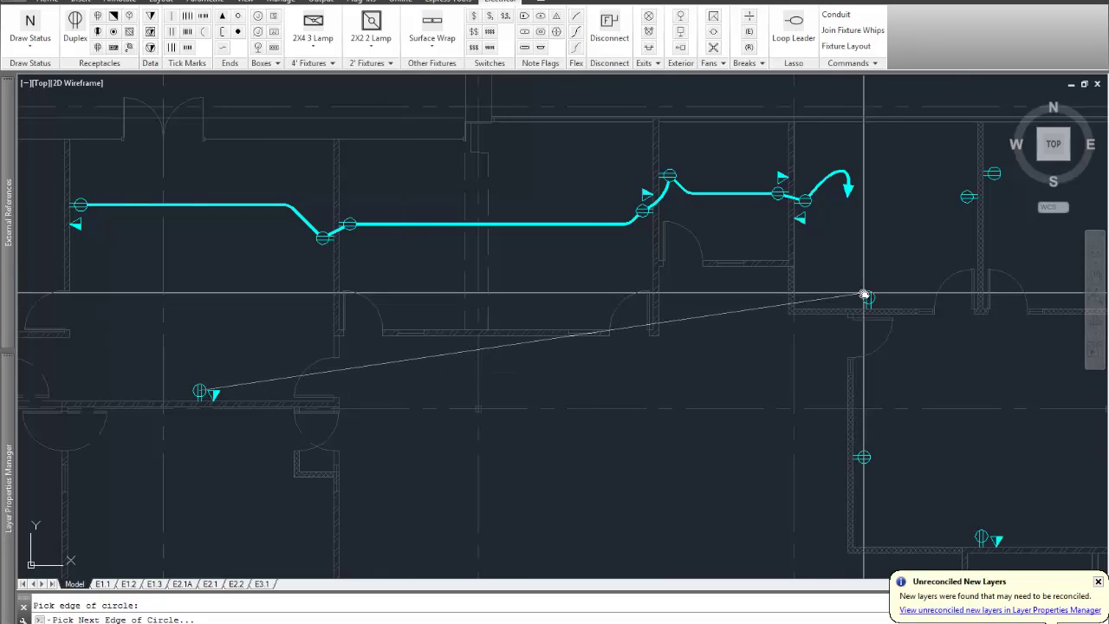
pyautogui.click(864, 450)
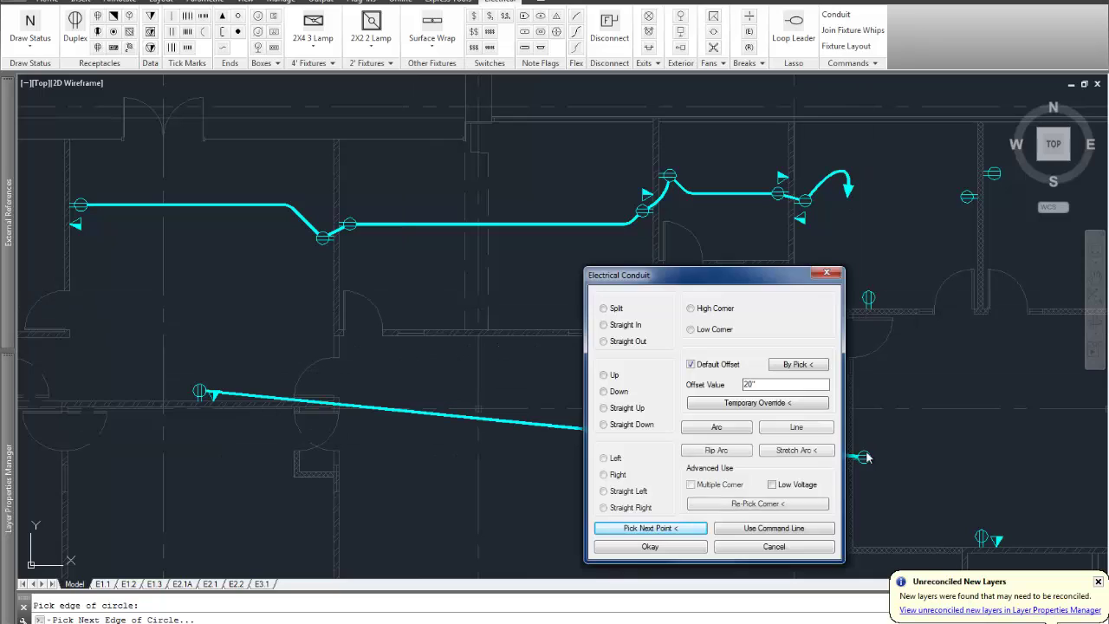
pyautogui.click(617, 310)
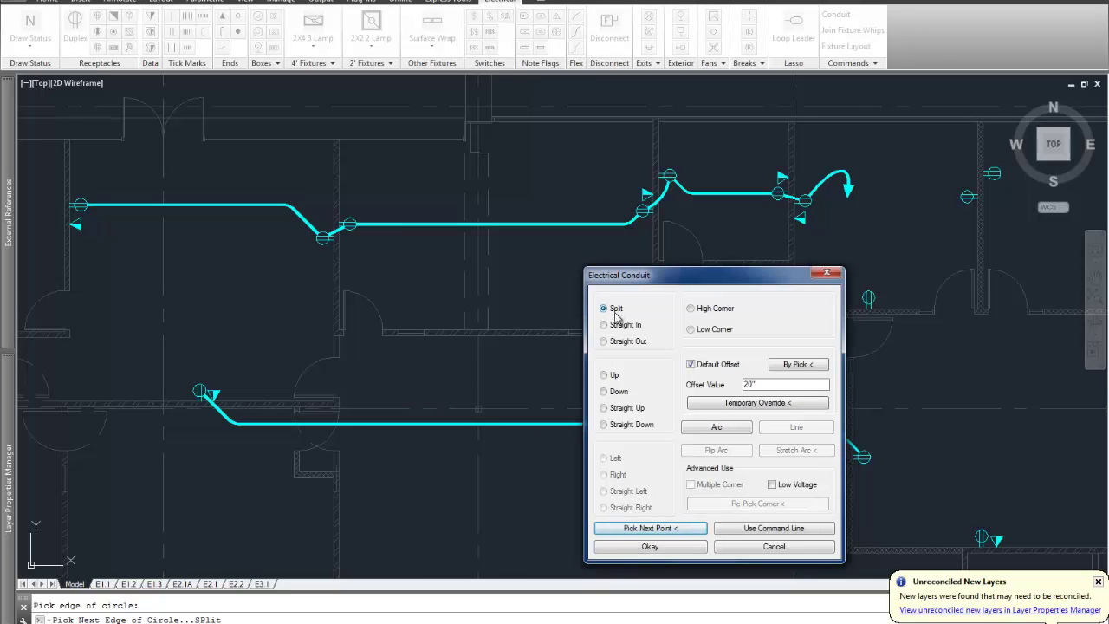
# Extend the conduit to the lower-right receptacle, straight out with a low corner bending right.
pyautogui.click(652, 529)
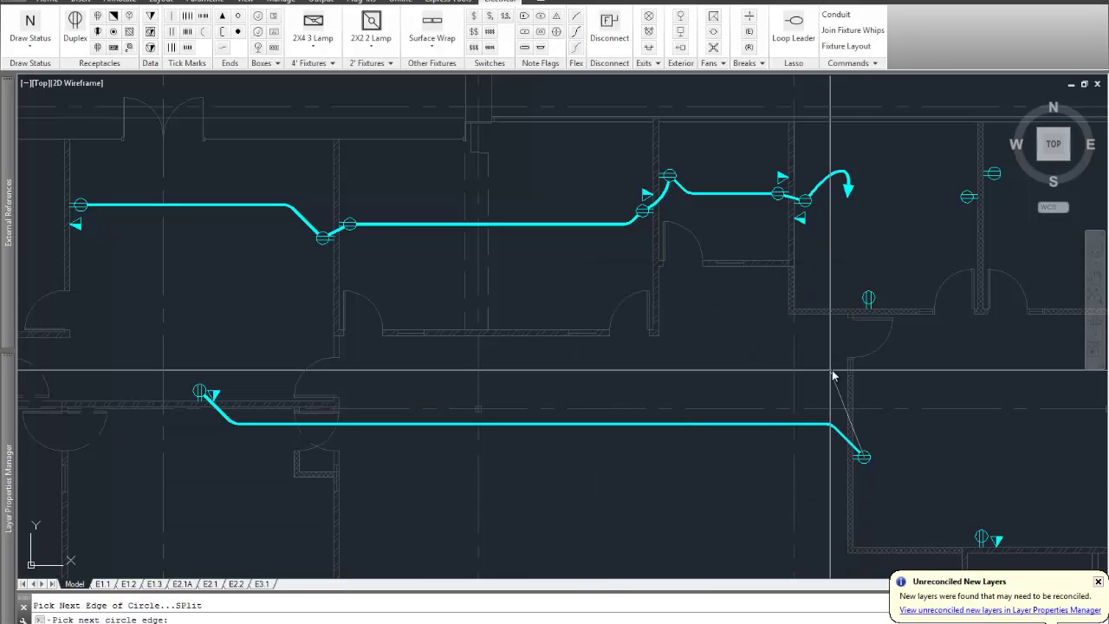
pyautogui.click(866, 301)
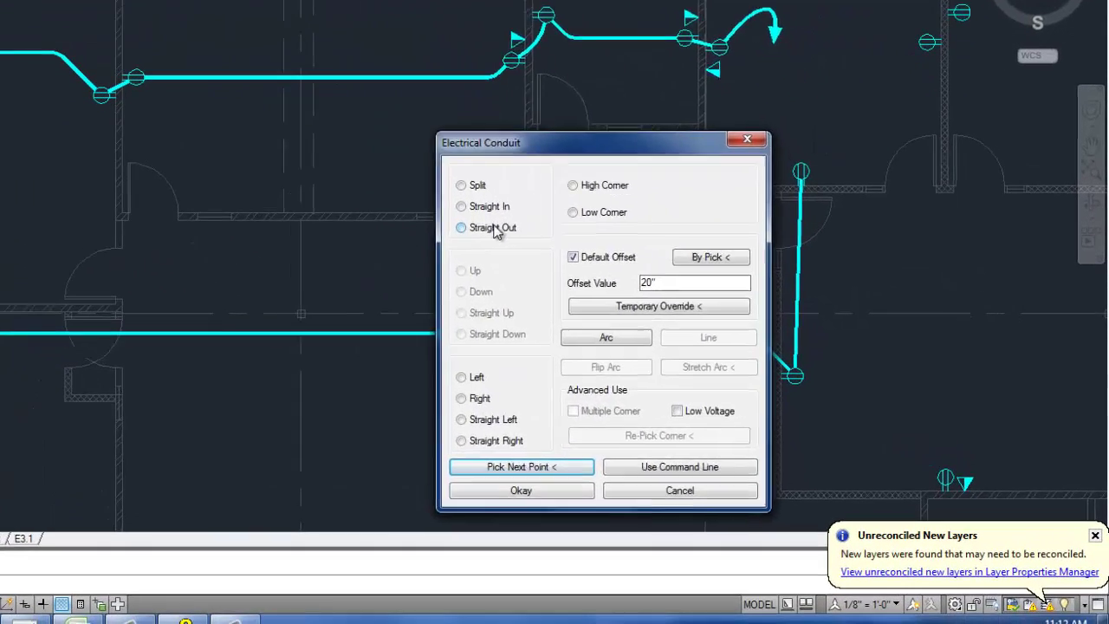
pyautogui.click(631, 344)
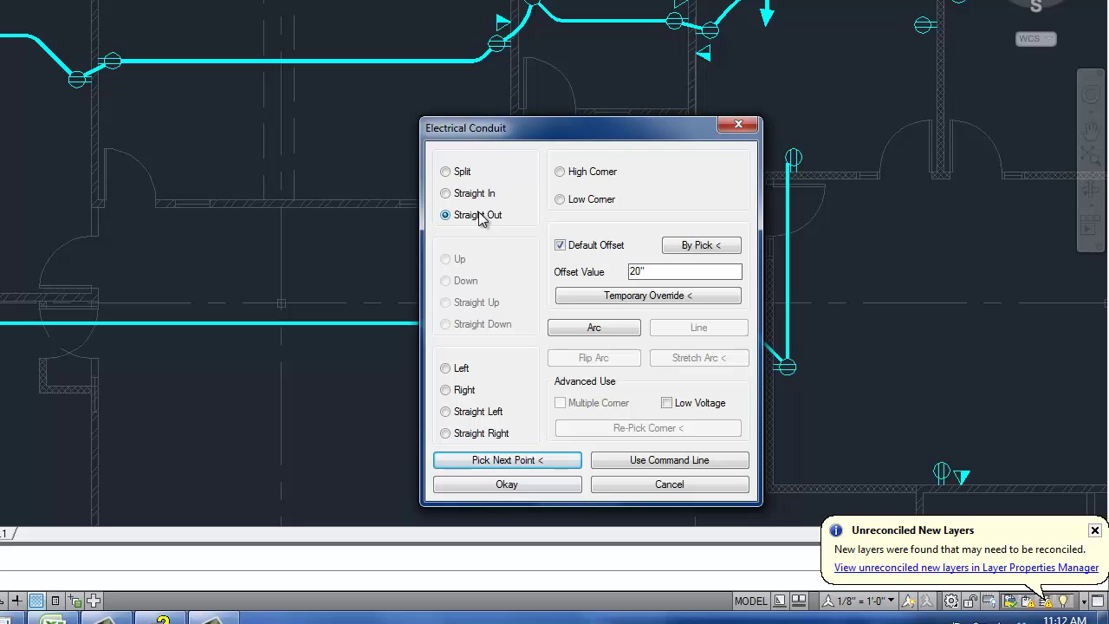
pyautogui.click(579, 202)
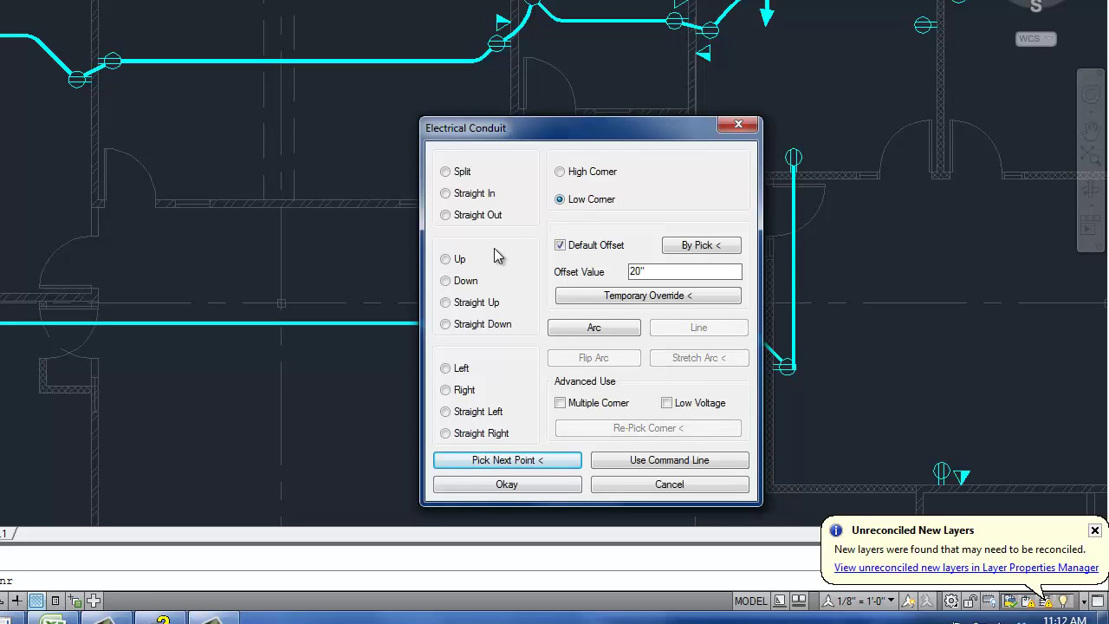
pyautogui.click(460, 392)
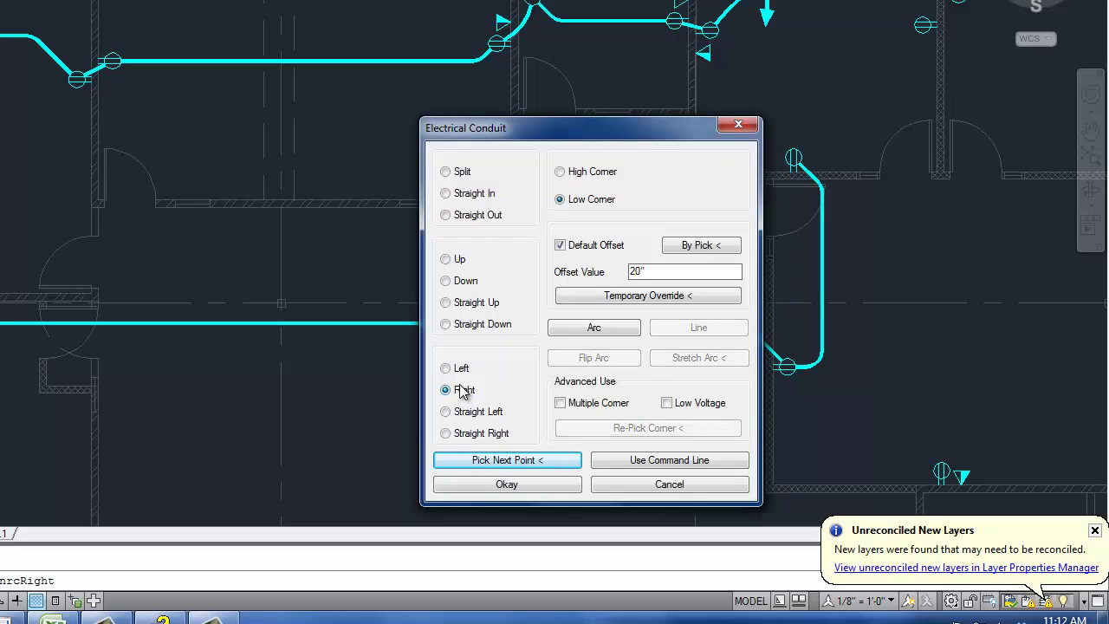
pyautogui.click(508, 461)
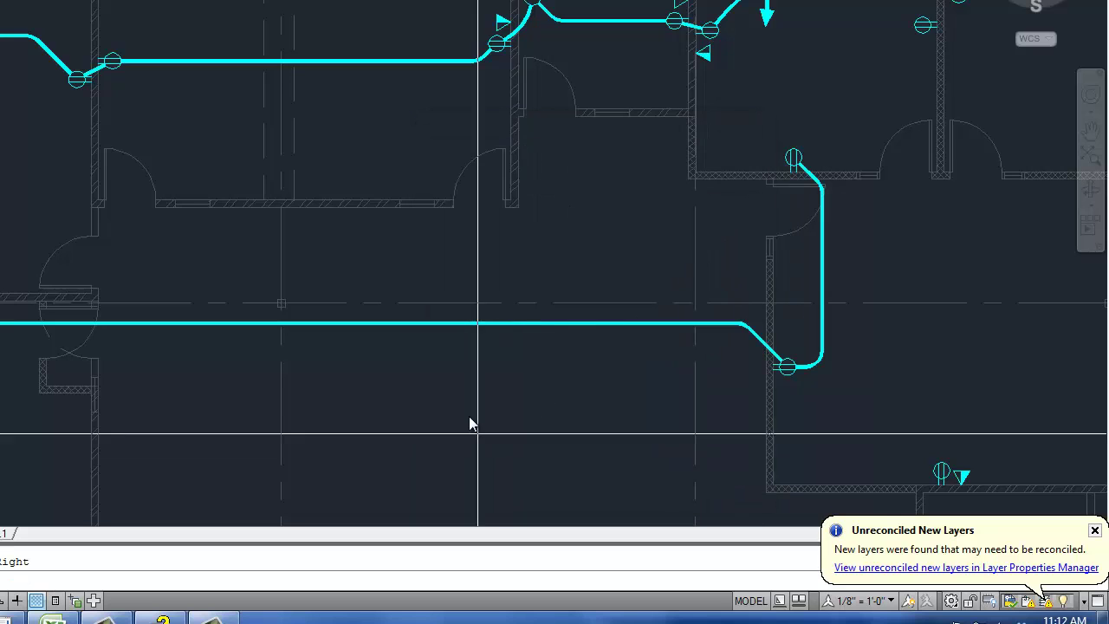
# Run the conduit up to the upper receptacles with a low corner, then an arc.
pyautogui.click(924, 25)
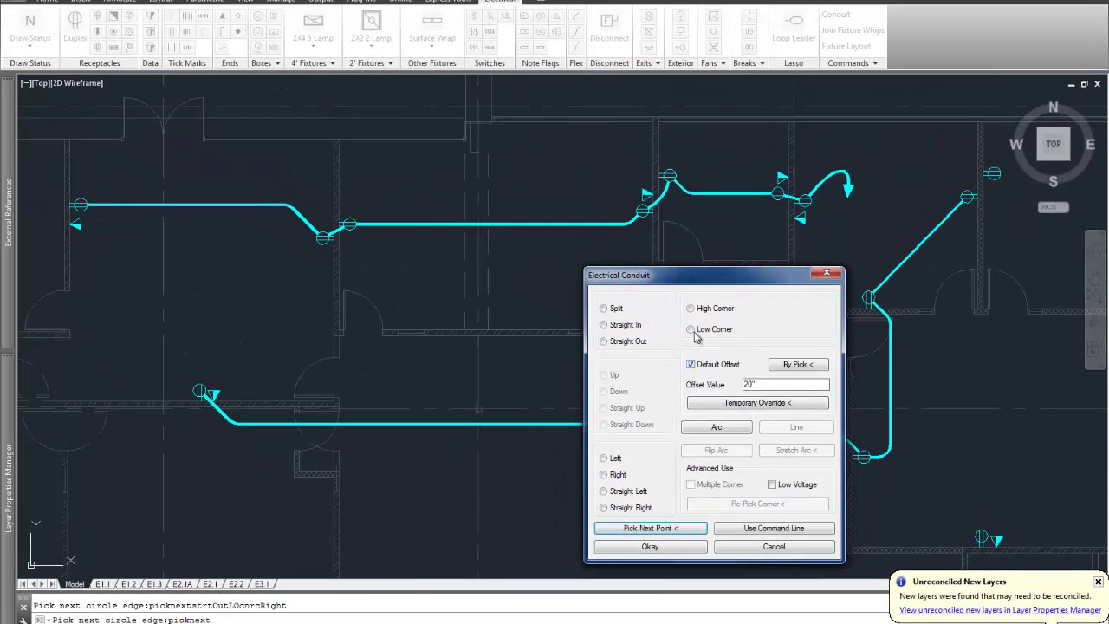
pyautogui.click(697, 334)
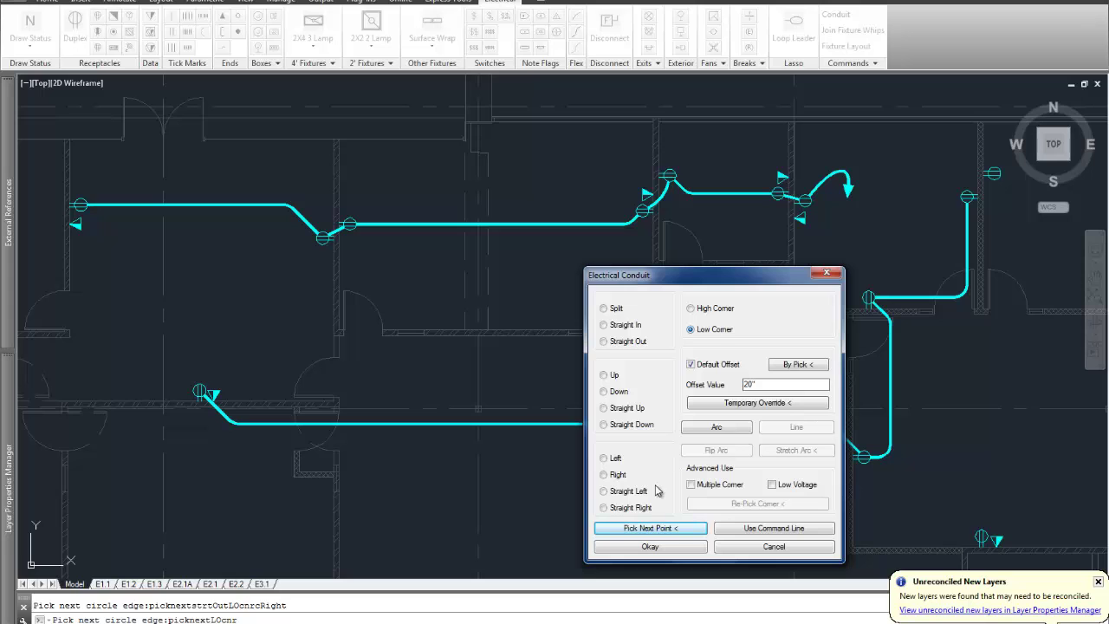
pyautogui.click(658, 529)
pyautogui.moveTo(829, 313)
pyautogui.mouseDown(button='middle')
pyautogui.moveTo(797, 290)
pyautogui.moveTo(624, 251)
pyautogui.moveTo(572, 201)
pyautogui.mouseUp(button='middle')
pyautogui.click(597, 164)
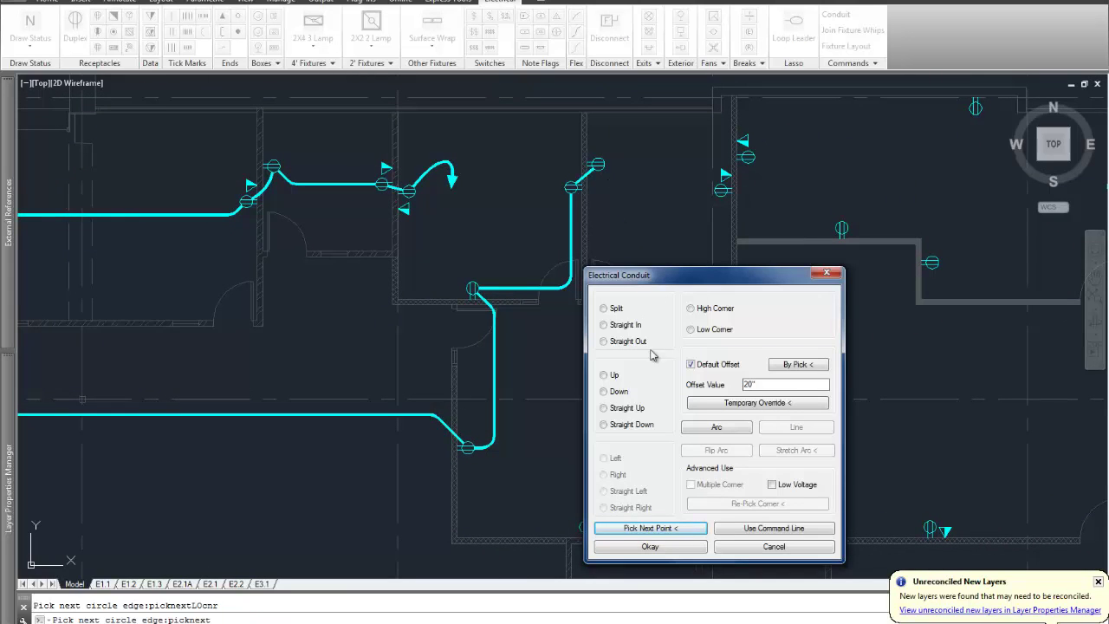
pyautogui.click(716, 426)
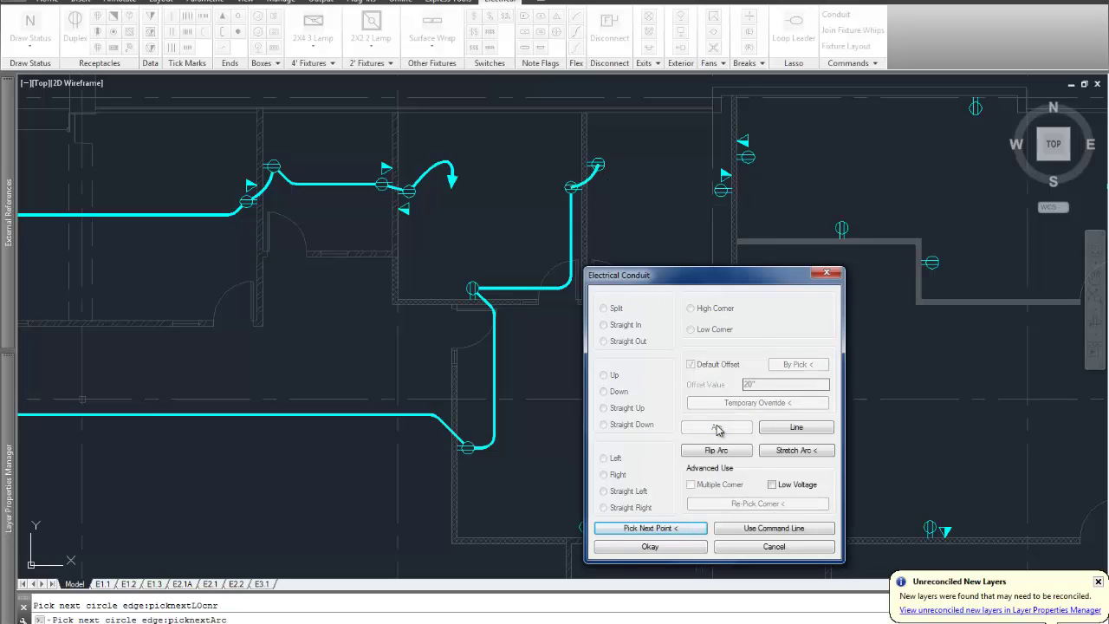
pyautogui.click(646, 528)
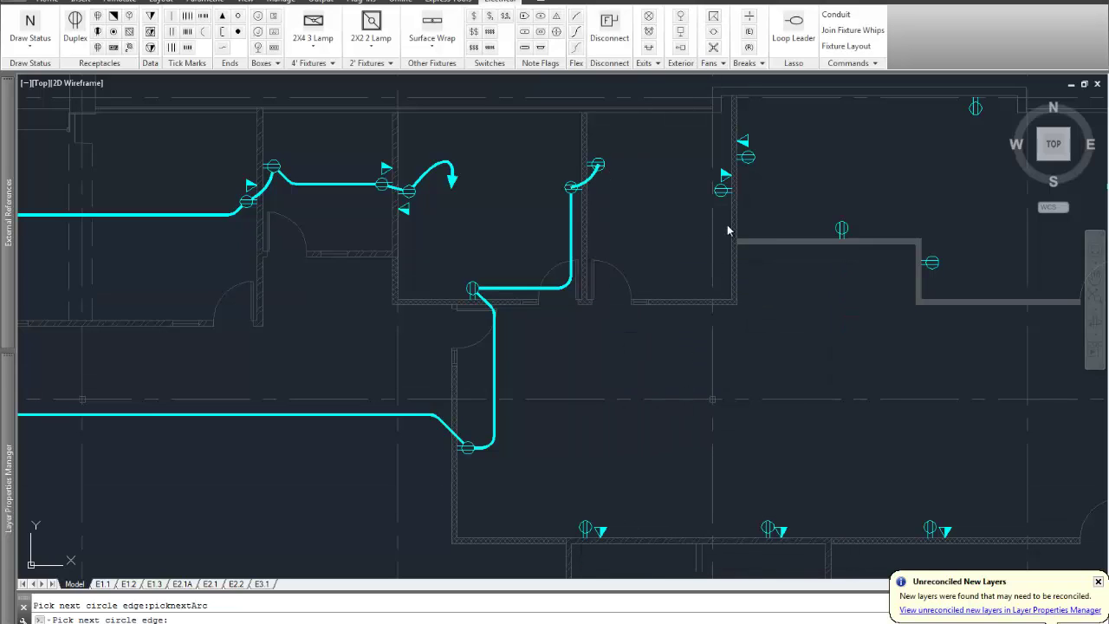
# Connect the right-wall receptacle as a split and arc into the top receptacle, finishing the conduit.
pyautogui.click(719, 195)
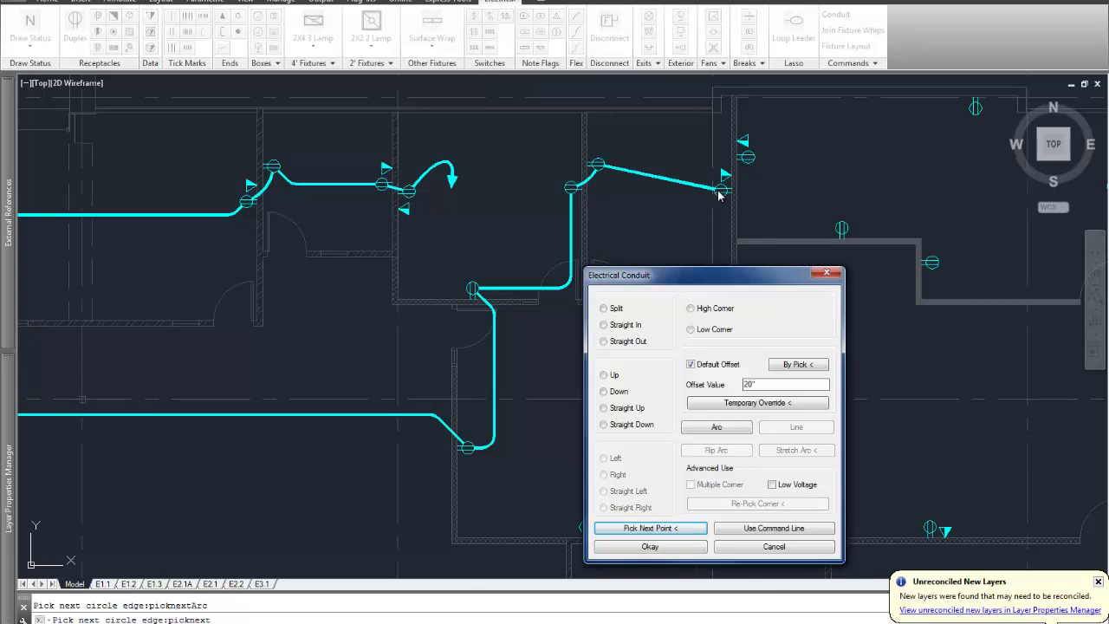
pyautogui.click(615, 310)
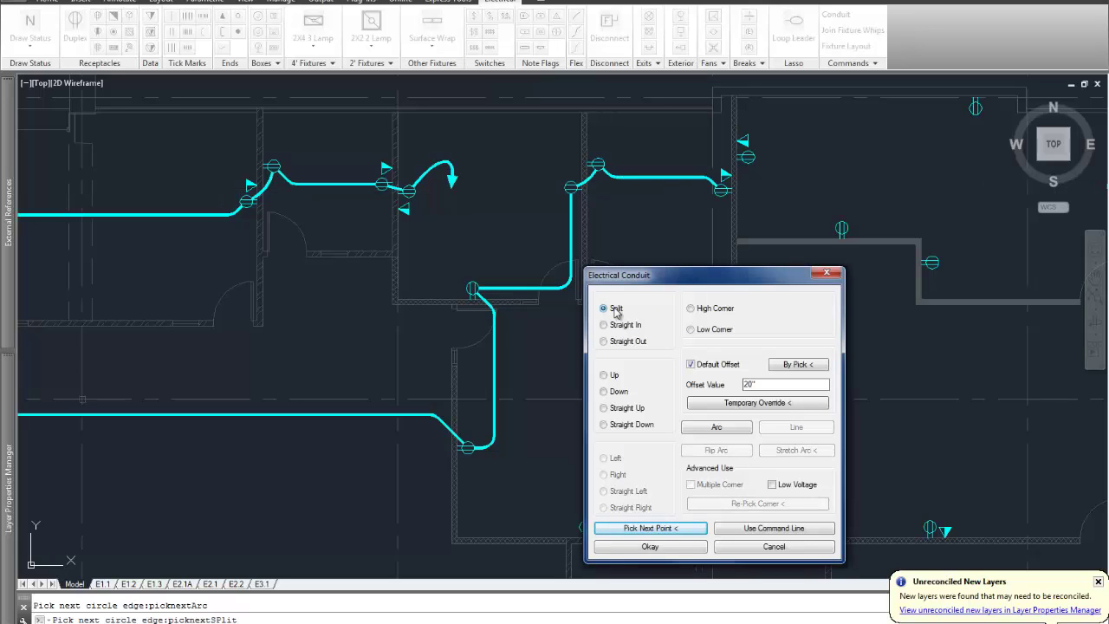
pyautogui.click(654, 530)
pyautogui.click(749, 165)
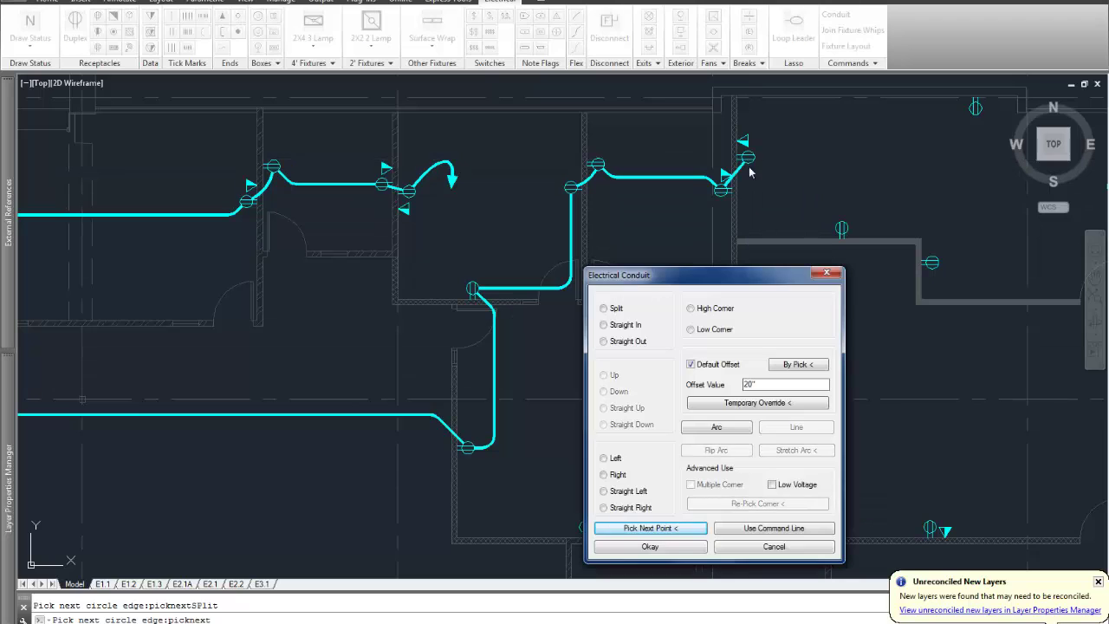
pyautogui.click(717, 428)
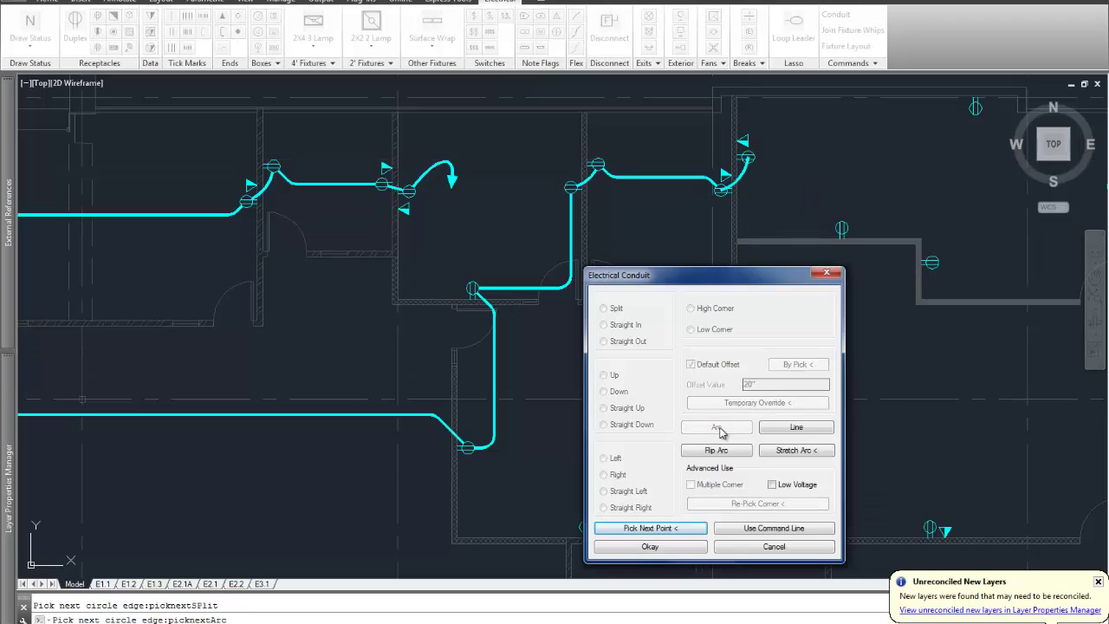
pyautogui.click(664, 546)
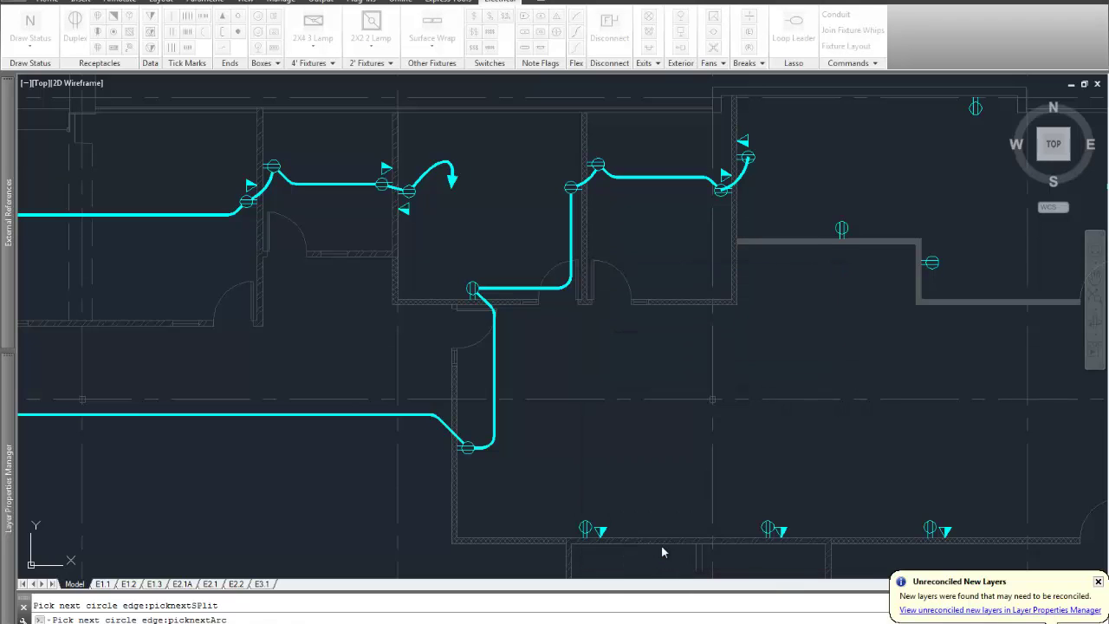
# Draw a home run from the last upper receptacle and place its arrowhead.
pyautogui.click(861, 64)
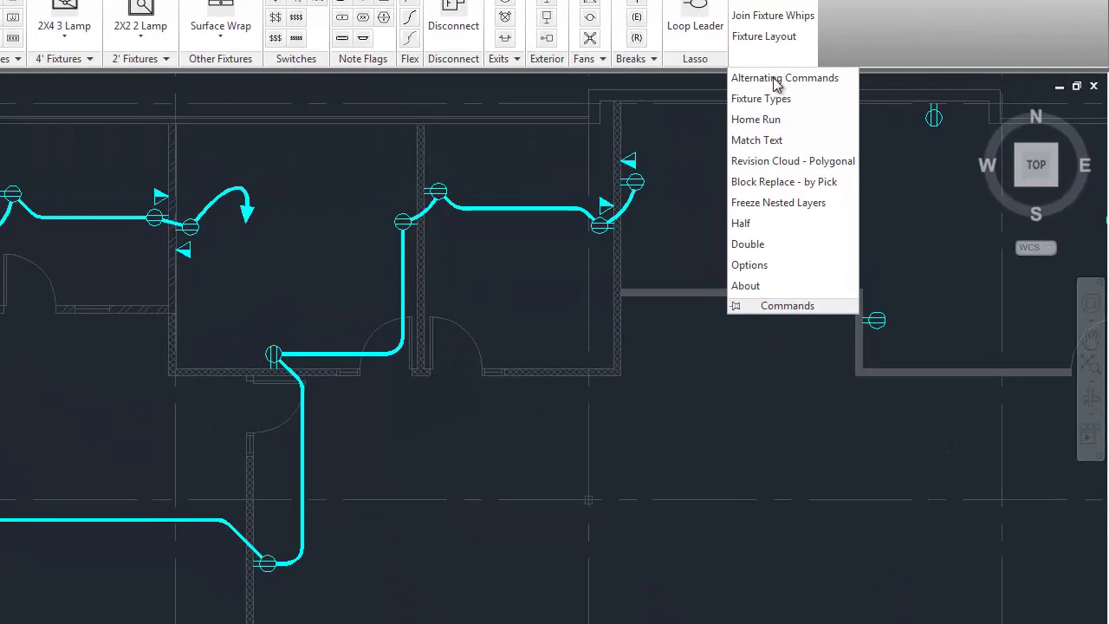
pyautogui.click(769, 121)
pyautogui.click(639, 185)
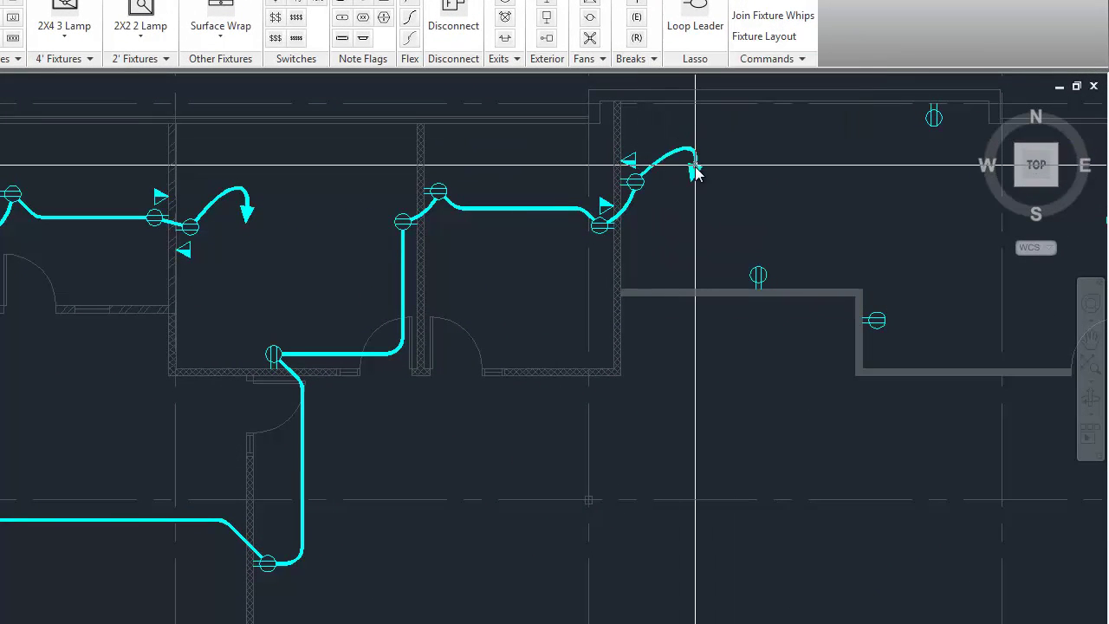
pyautogui.click(694, 172)
pyautogui.moveTo(753, 211)
pyautogui.mouseDown(button='middle')
pyautogui.moveTo(445, 181)
pyautogui.moveTo(307, 214)
pyautogui.mouseUp(button='middle')
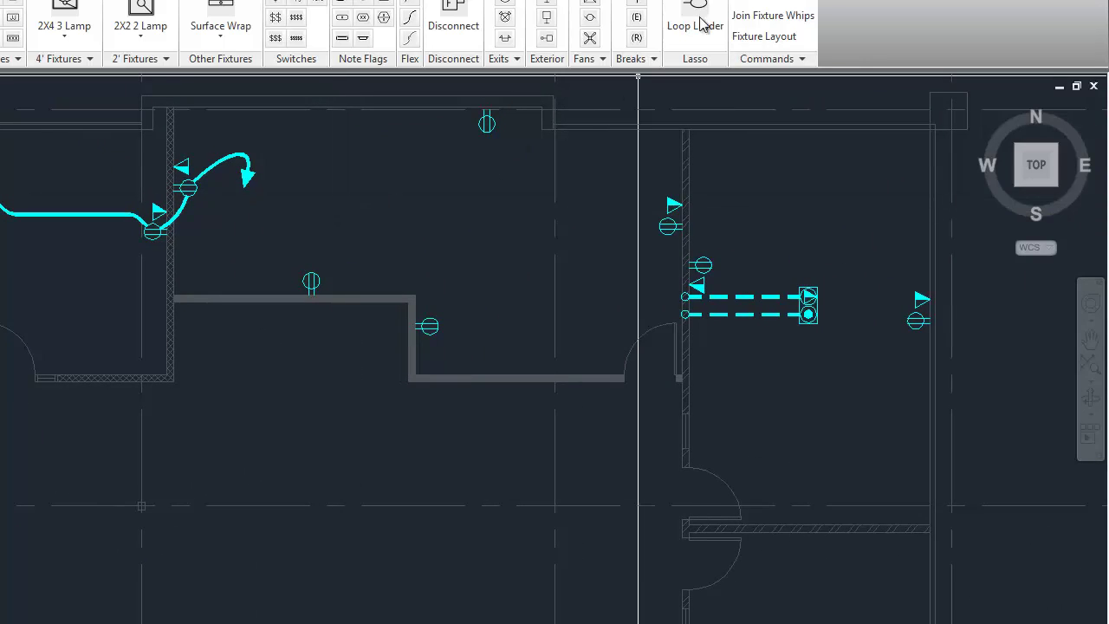
# Start conduit between two fixtures with a high corner, then split up to the top receptacle.
pyautogui.click(311, 281)
pyautogui.click(428, 326)
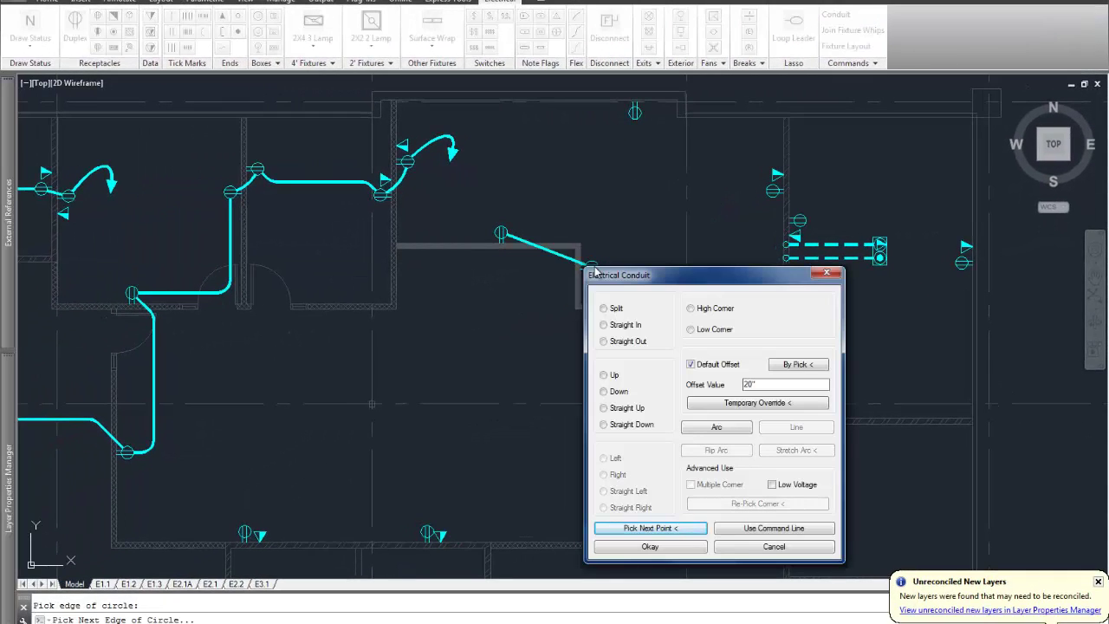
pyautogui.click(691, 308)
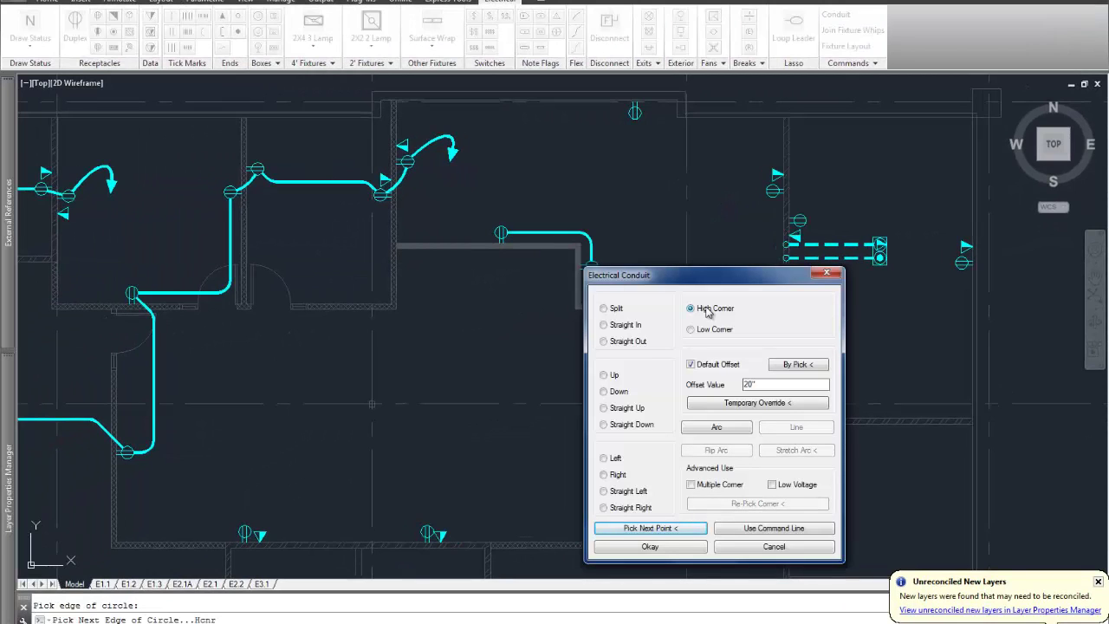
pyautogui.click(642, 528)
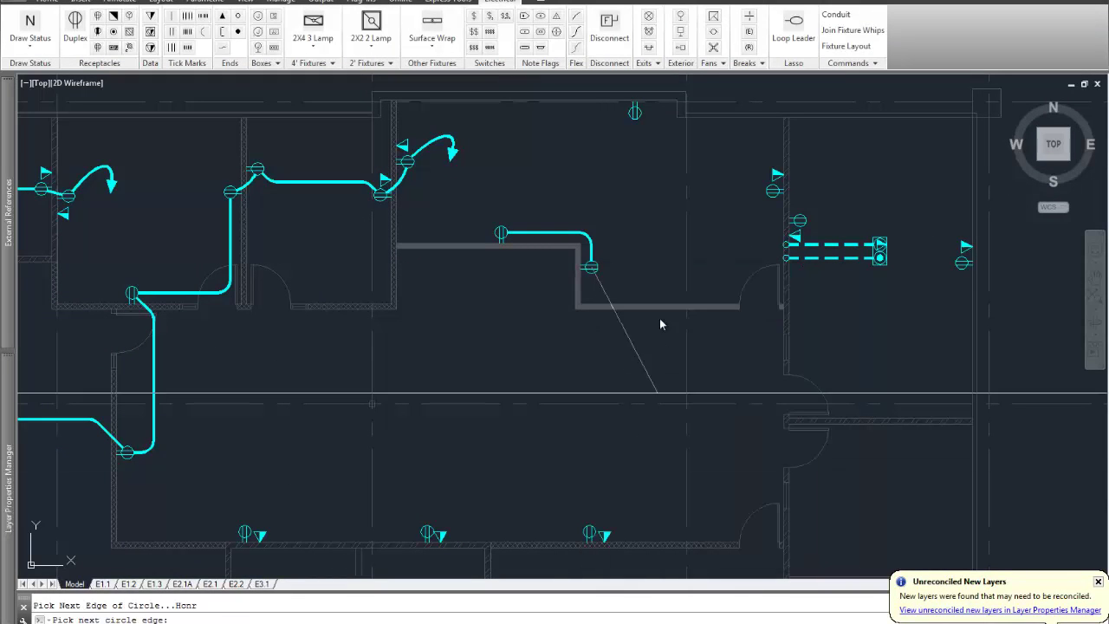
pyautogui.click(635, 116)
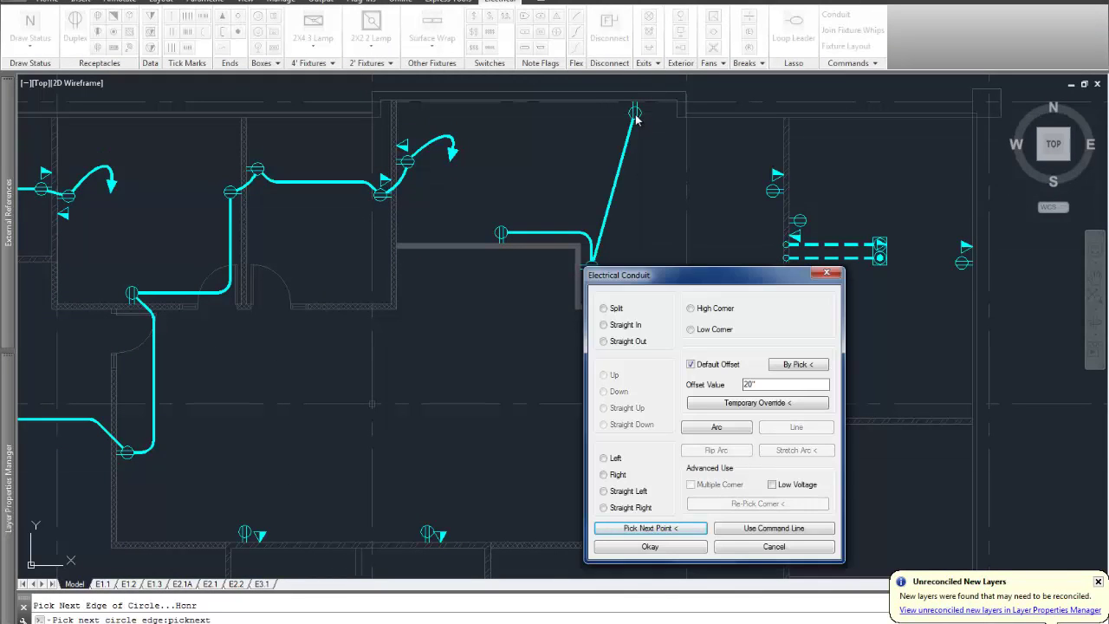
pyautogui.click(604, 309)
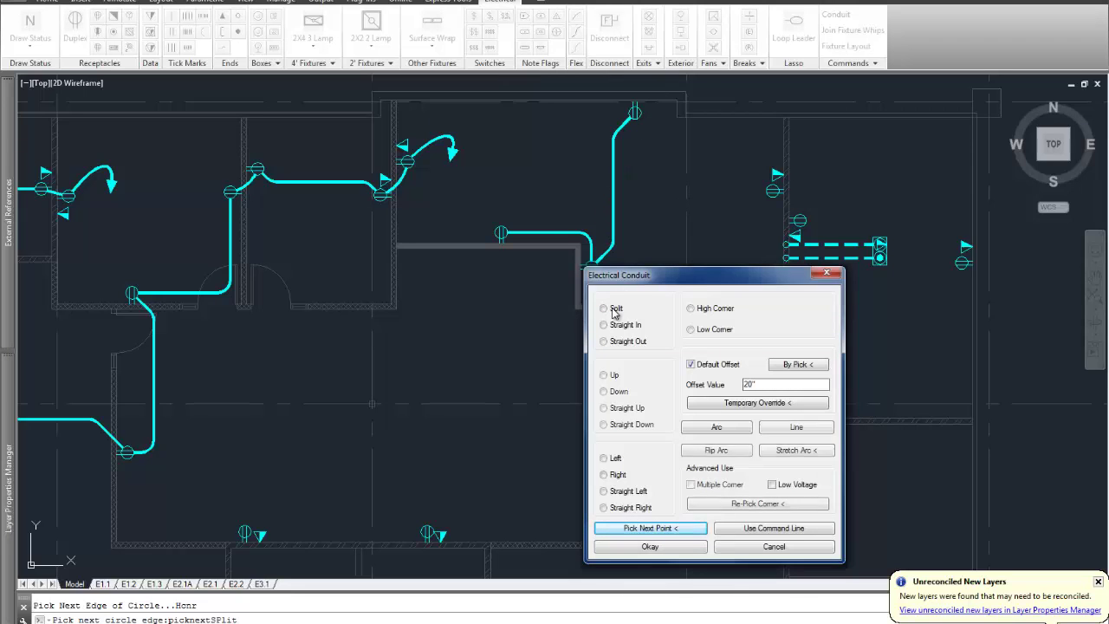
pyautogui.click(660, 528)
# Route conduit to the right receptacle with a high corner left and down, then a flipped arc.
pyautogui.click(769, 192)
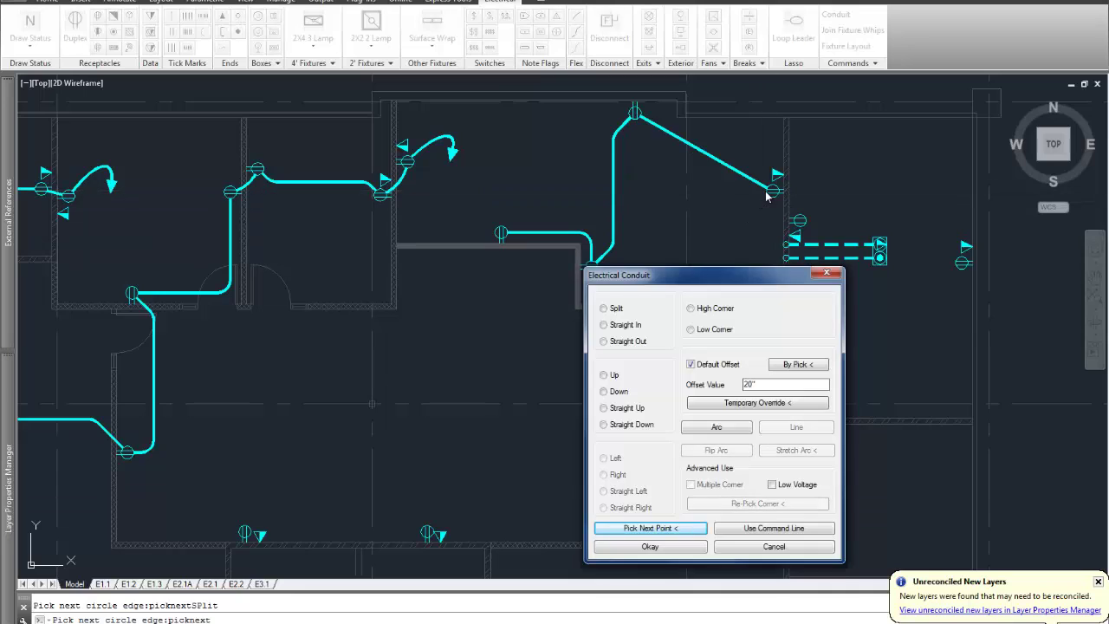
pyautogui.click(701, 310)
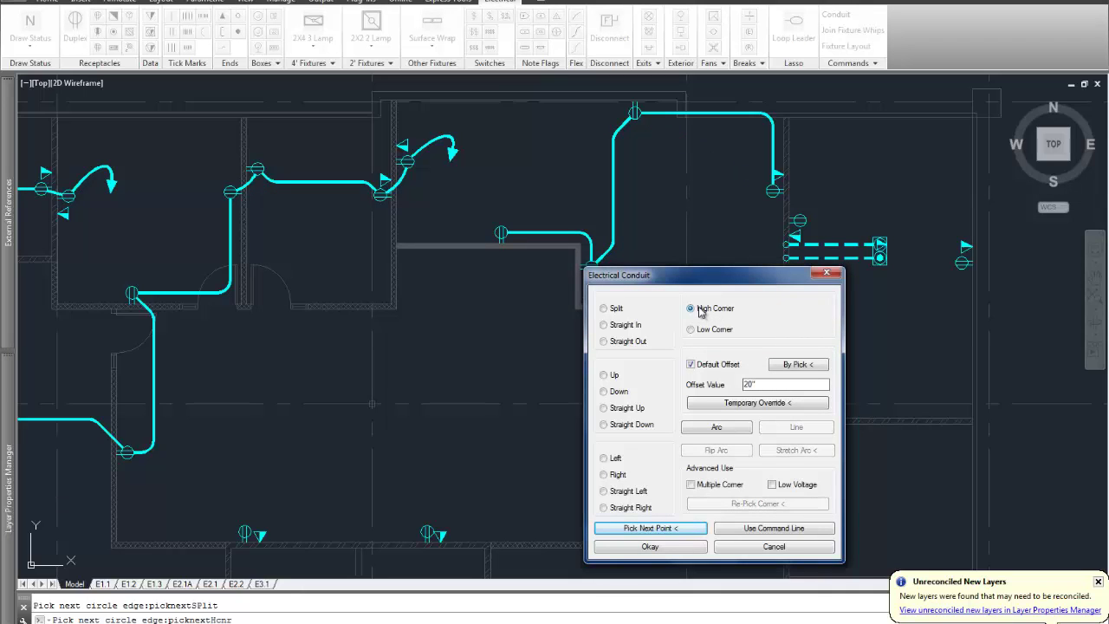
pyautogui.click(618, 460)
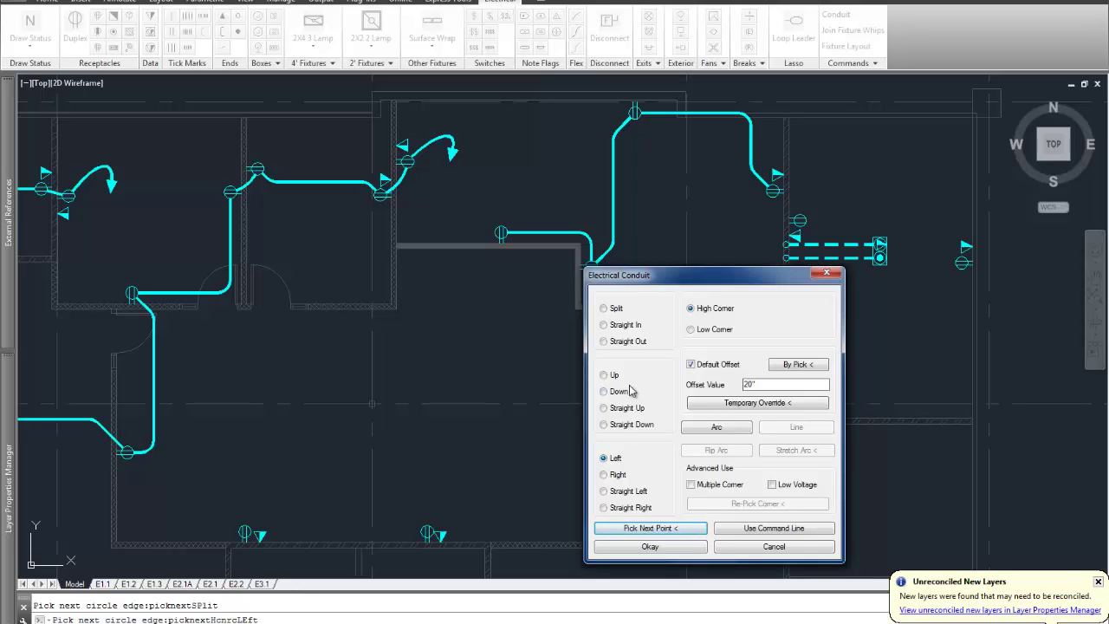
pyautogui.click(618, 392)
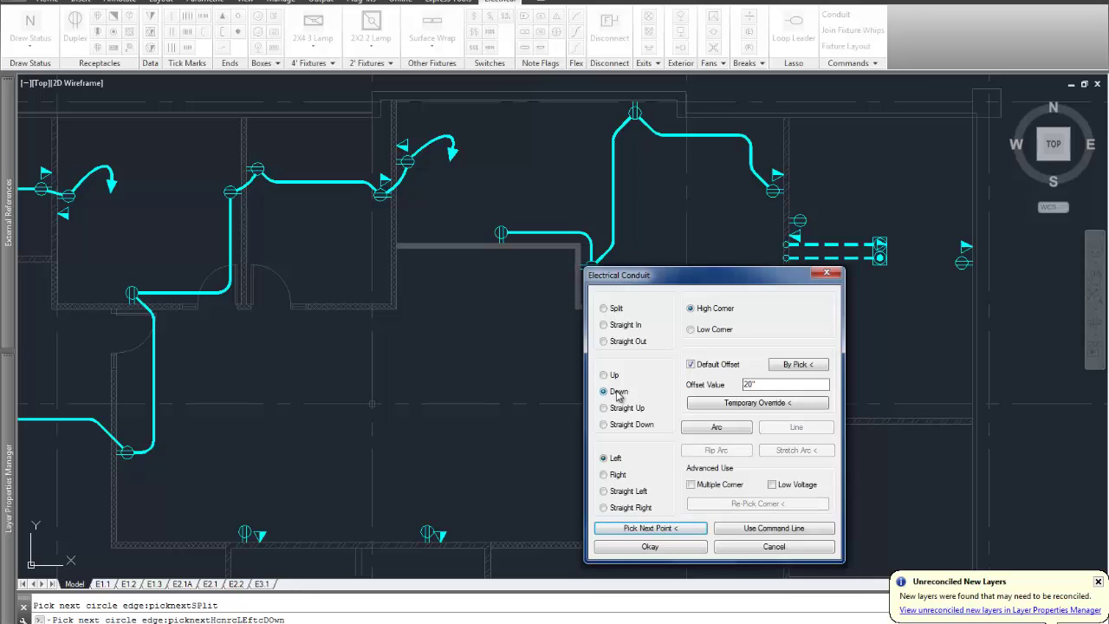
pyautogui.click(651, 528)
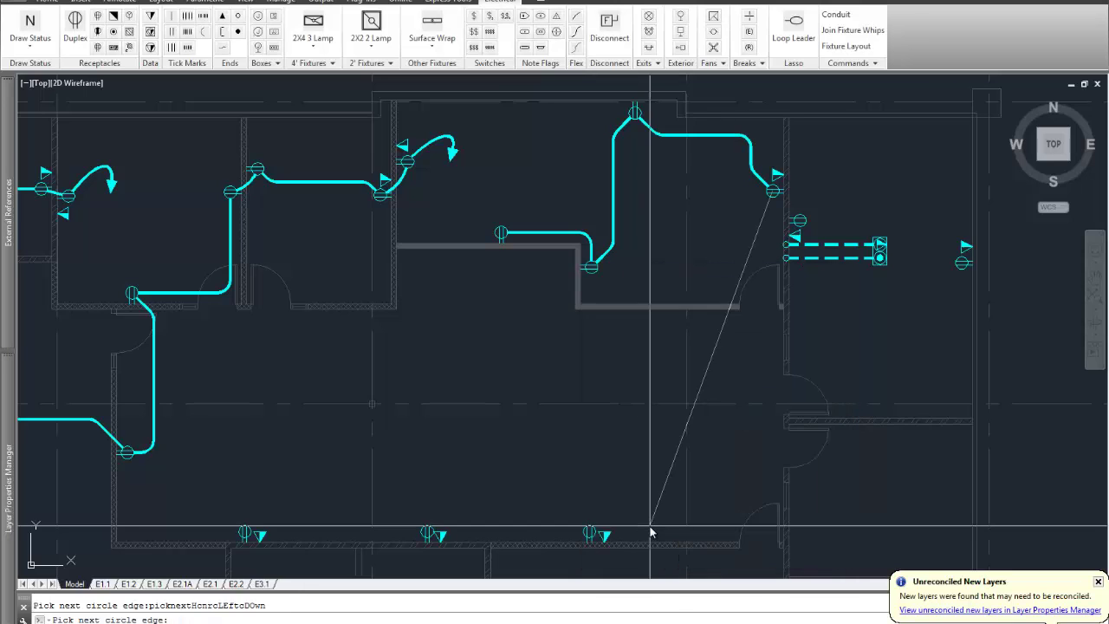
pyautogui.click(798, 223)
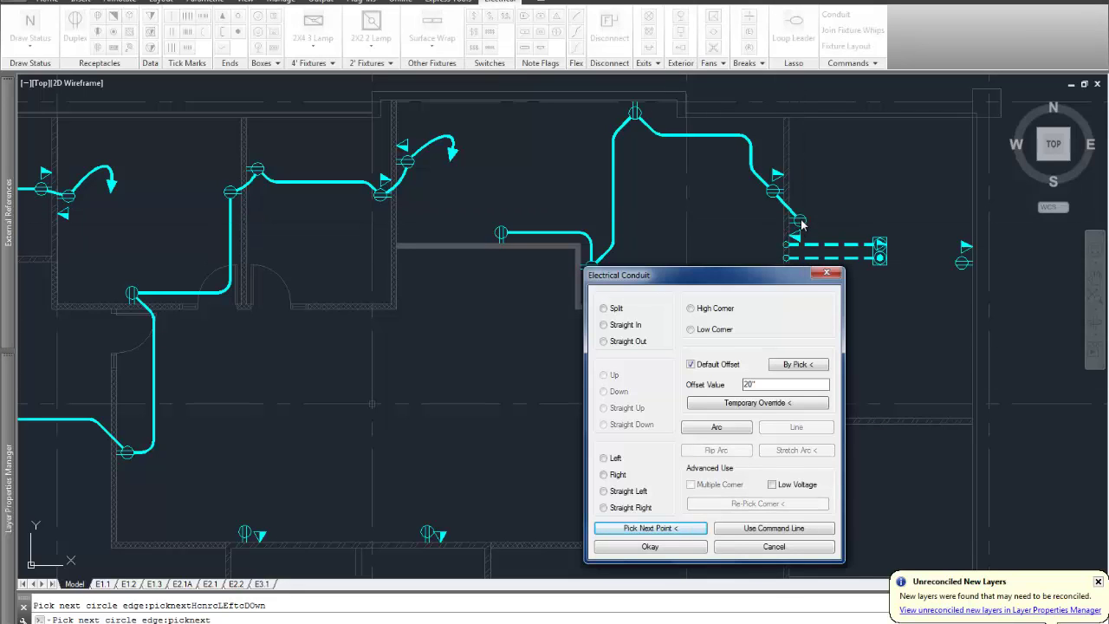
pyautogui.click(716, 429)
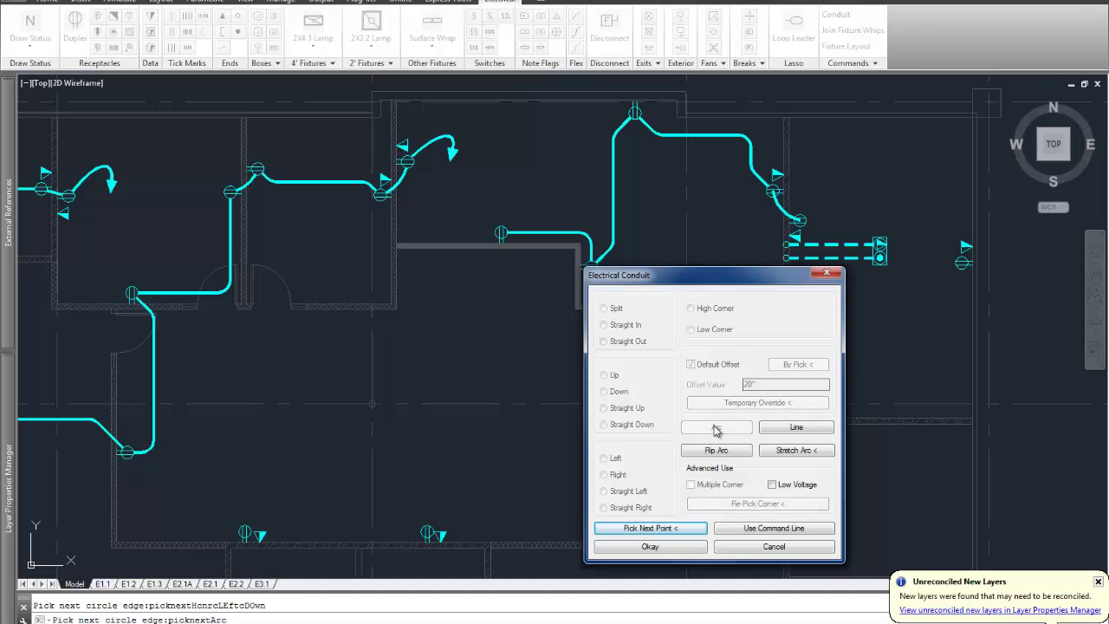
pyautogui.click(716, 450)
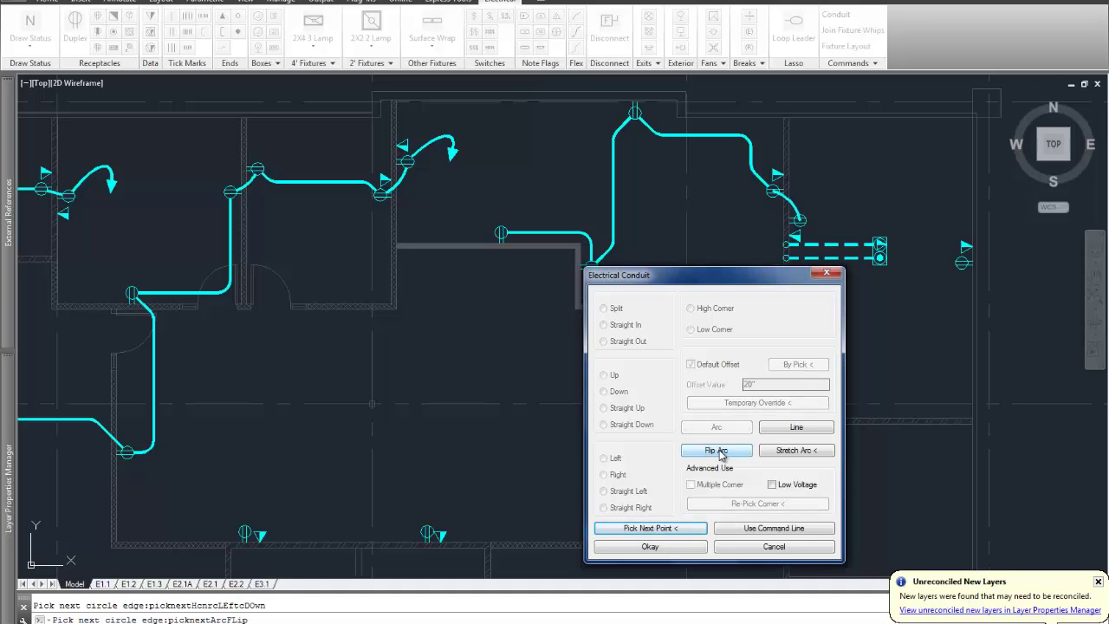
pyautogui.click(650, 529)
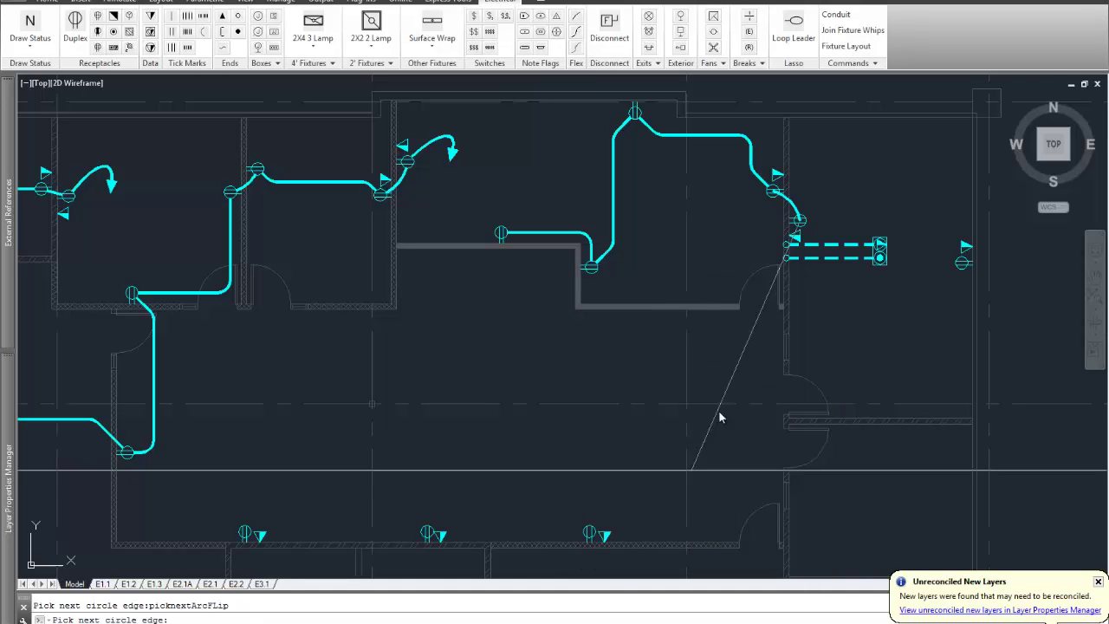
# Loop the conduit down with a high corner to the left using an overridden corner distance.
pyautogui.click(786, 259)
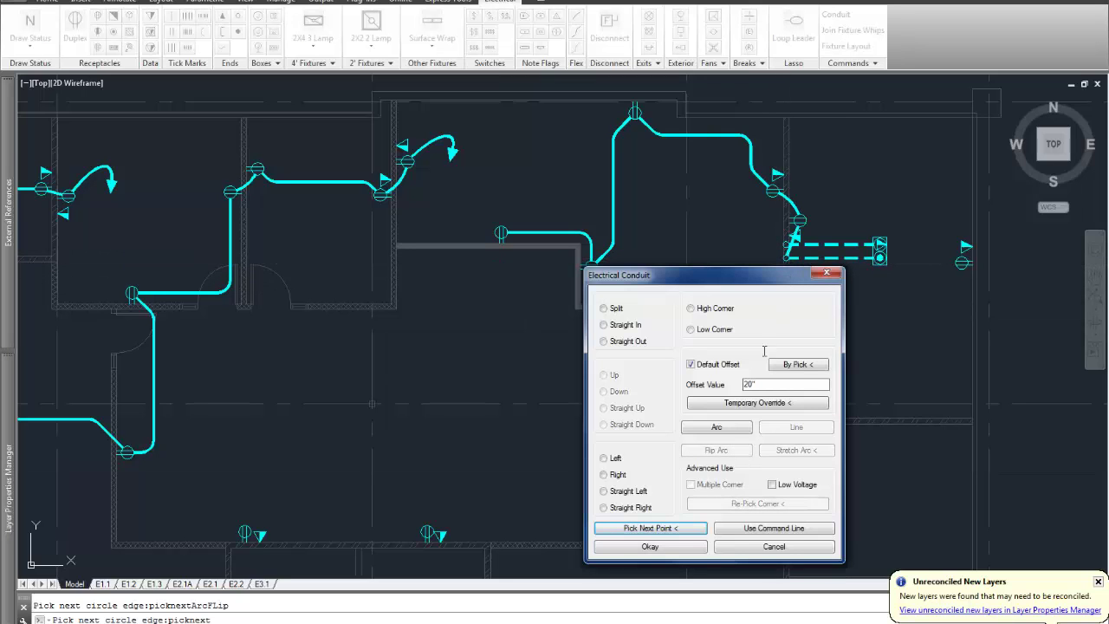
pyautogui.click(711, 312)
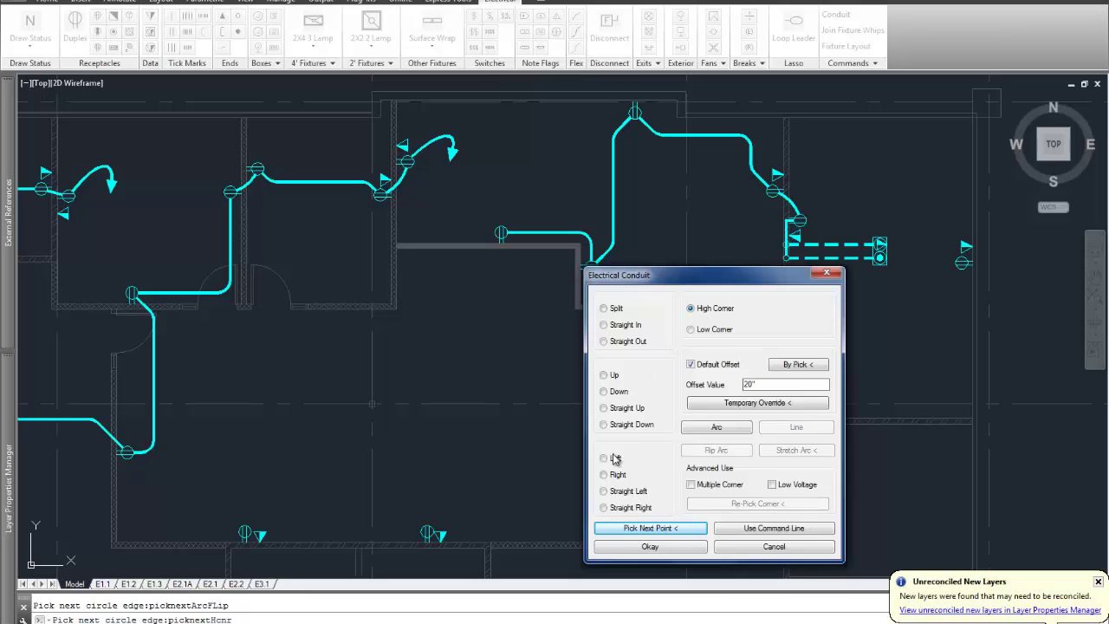
pyautogui.click(604, 458)
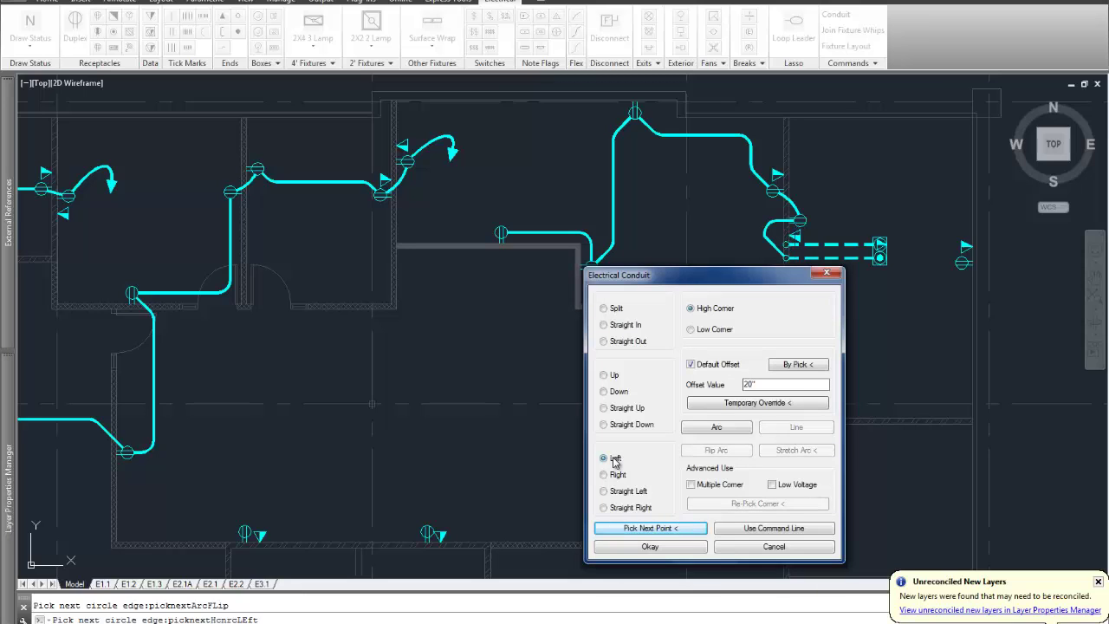
pyautogui.click(751, 403)
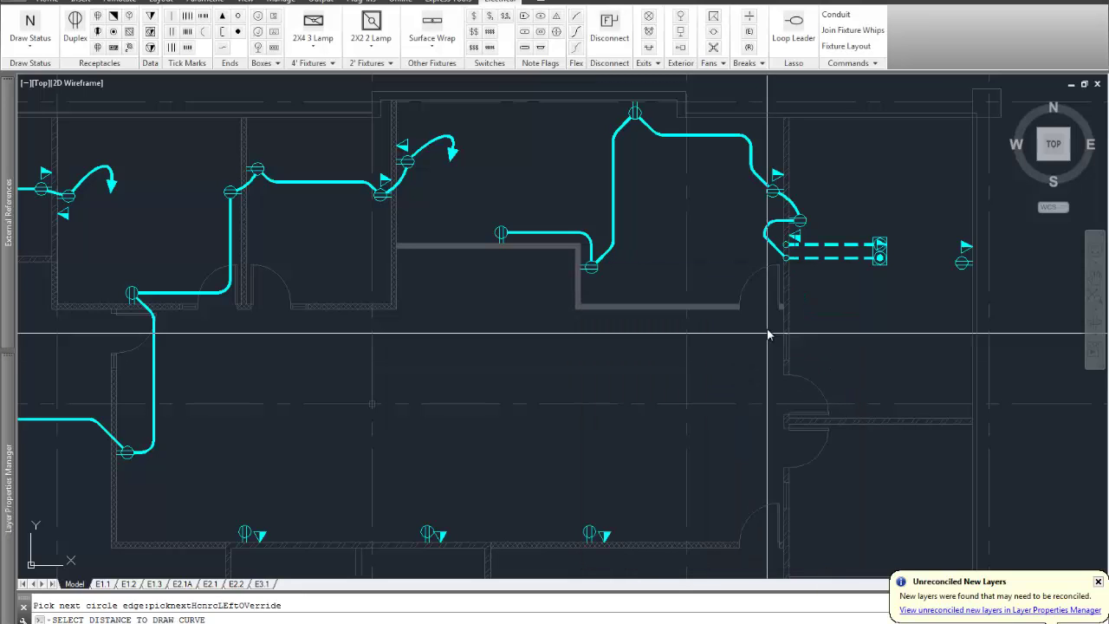
pyautogui.click(783, 241)
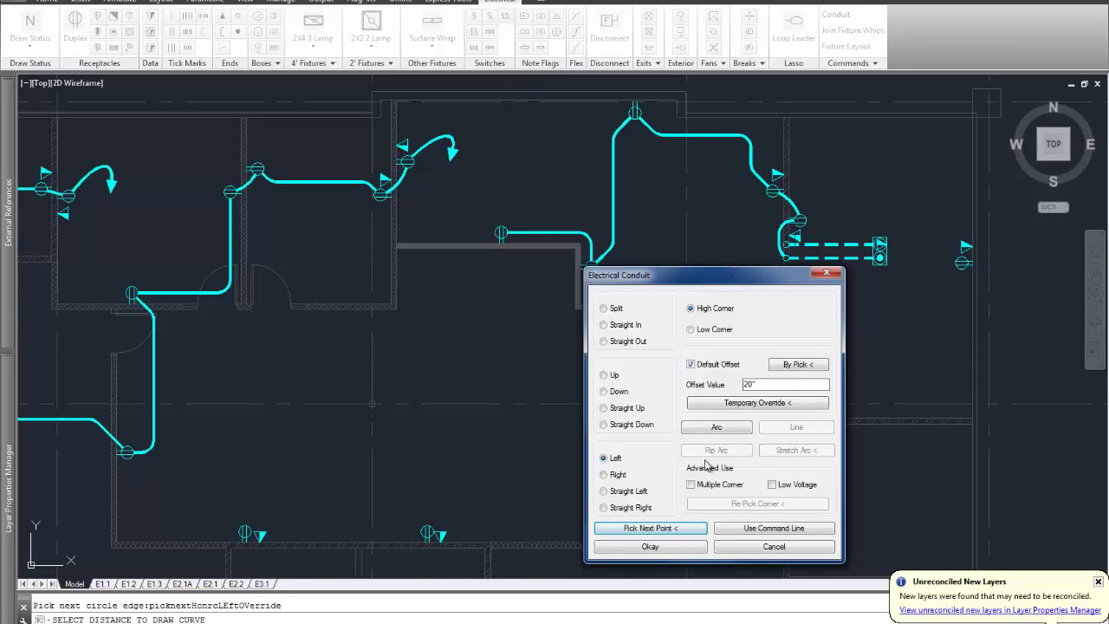
pyautogui.click(657, 529)
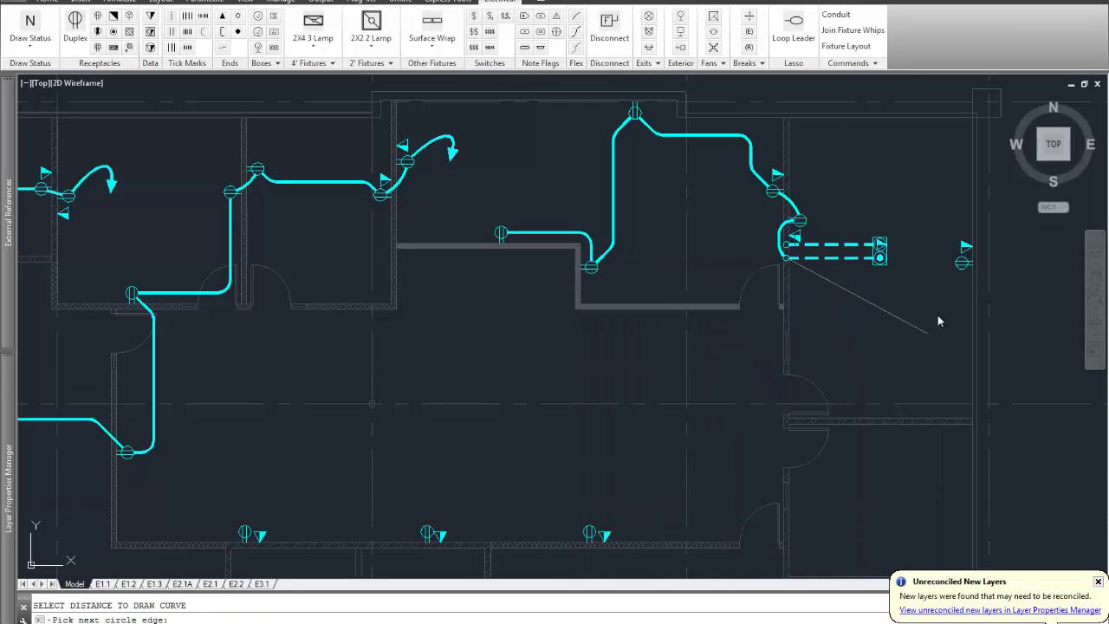
# Run the conduit to the far-right receptacle with a low corner bending down and finish it.
pyautogui.click(962, 260)
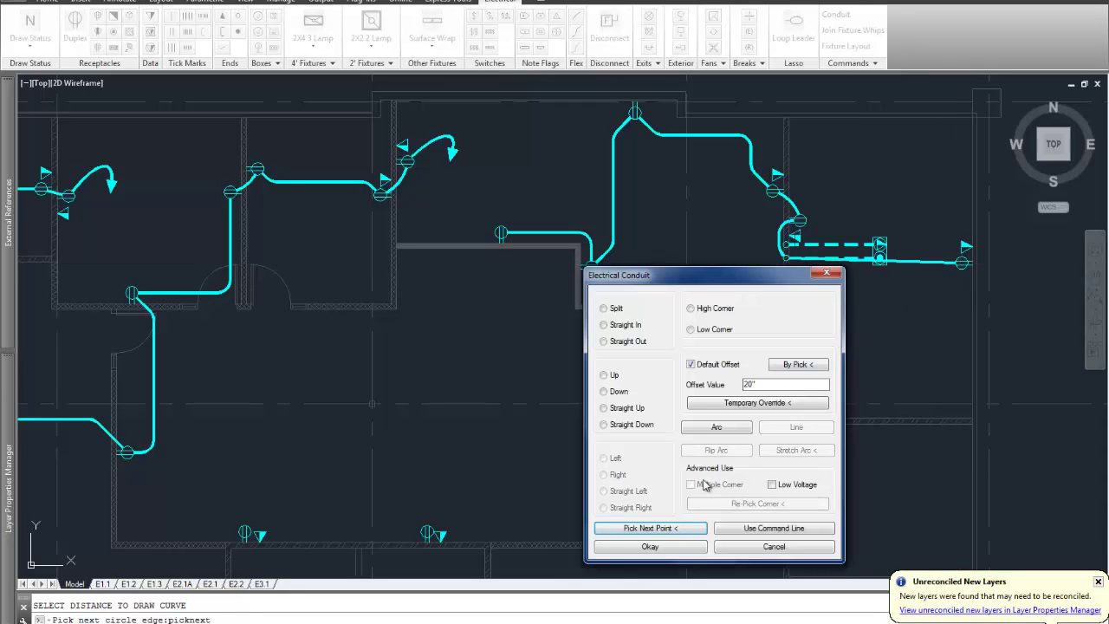
pyautogui.click(715, 332)
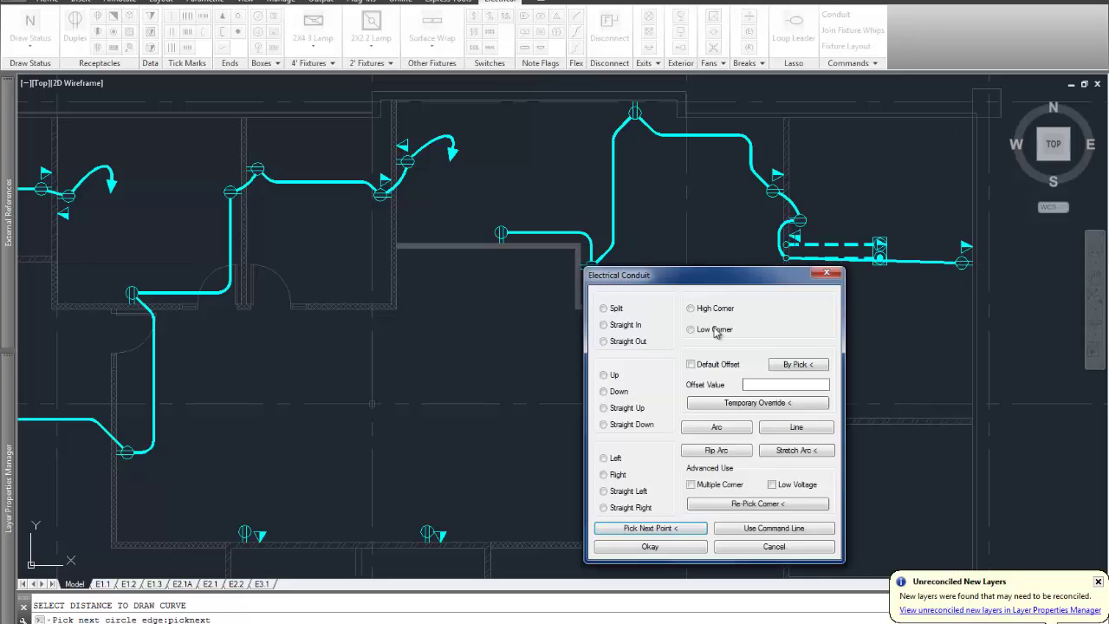
pyautogui.click(615, 392)
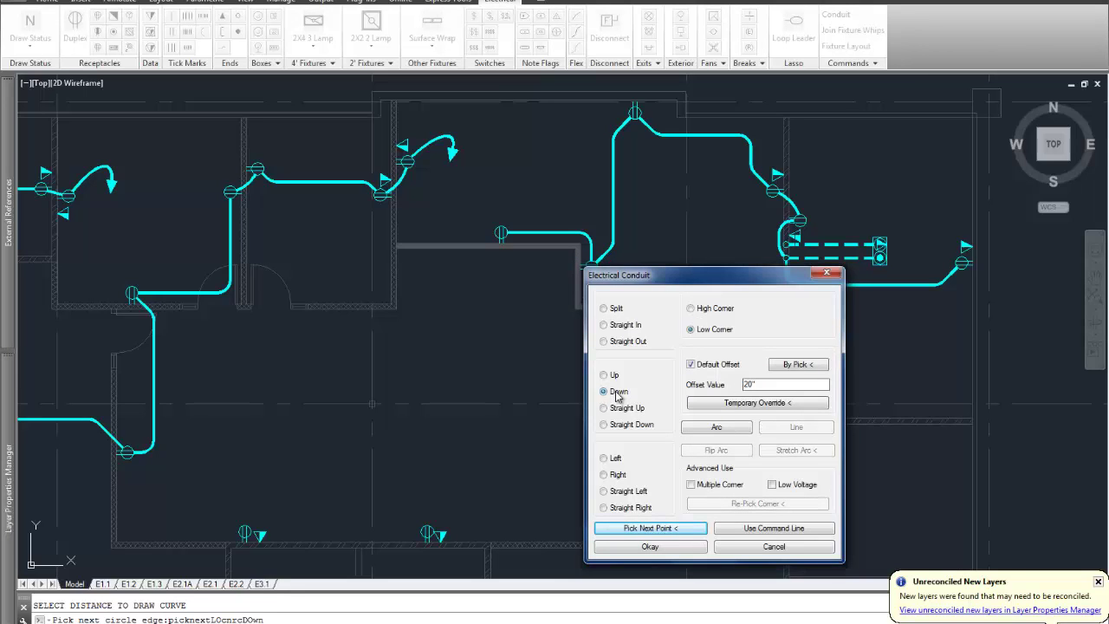
pyautogui.click(650, 546)
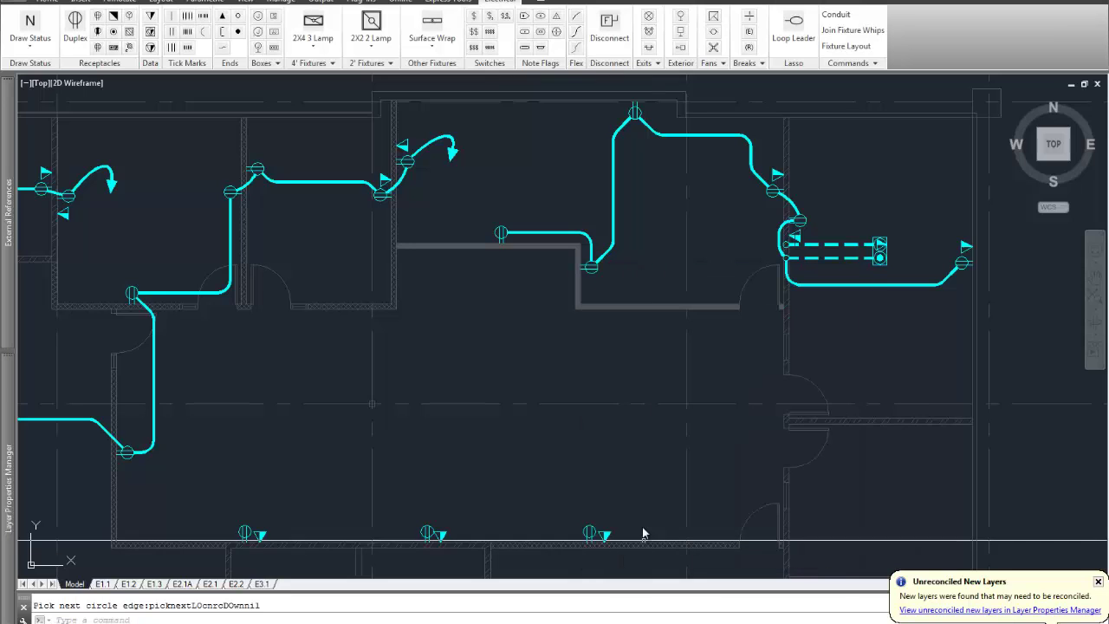
pyautogui.click(834, 63)
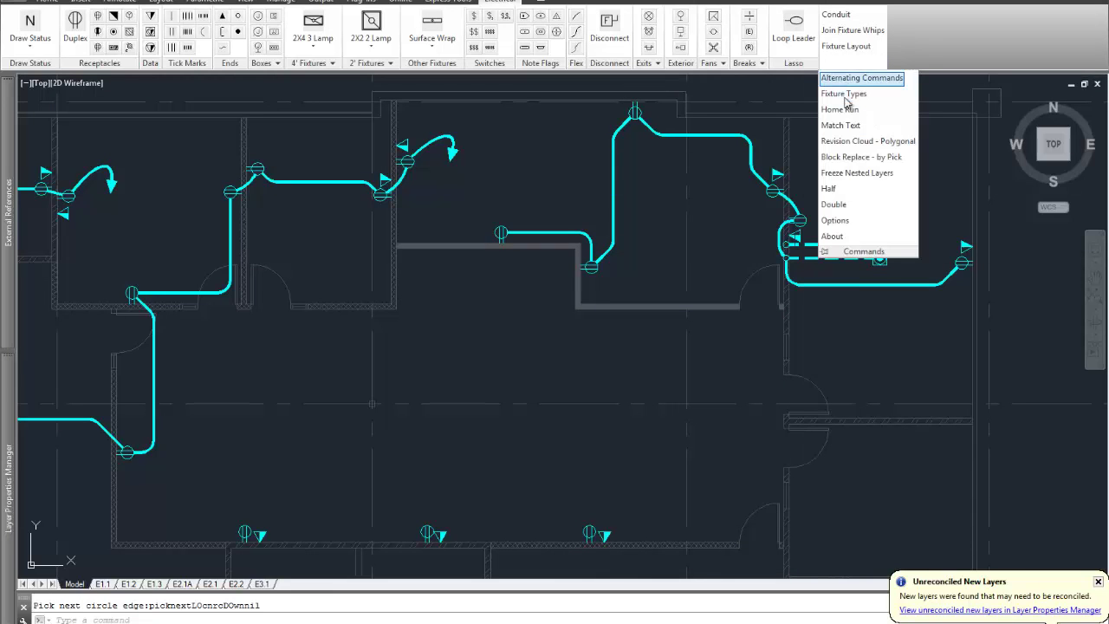
# Add a home run arrow from the far-right receptacle toward the panel.
pyautogui.click(842, 109)
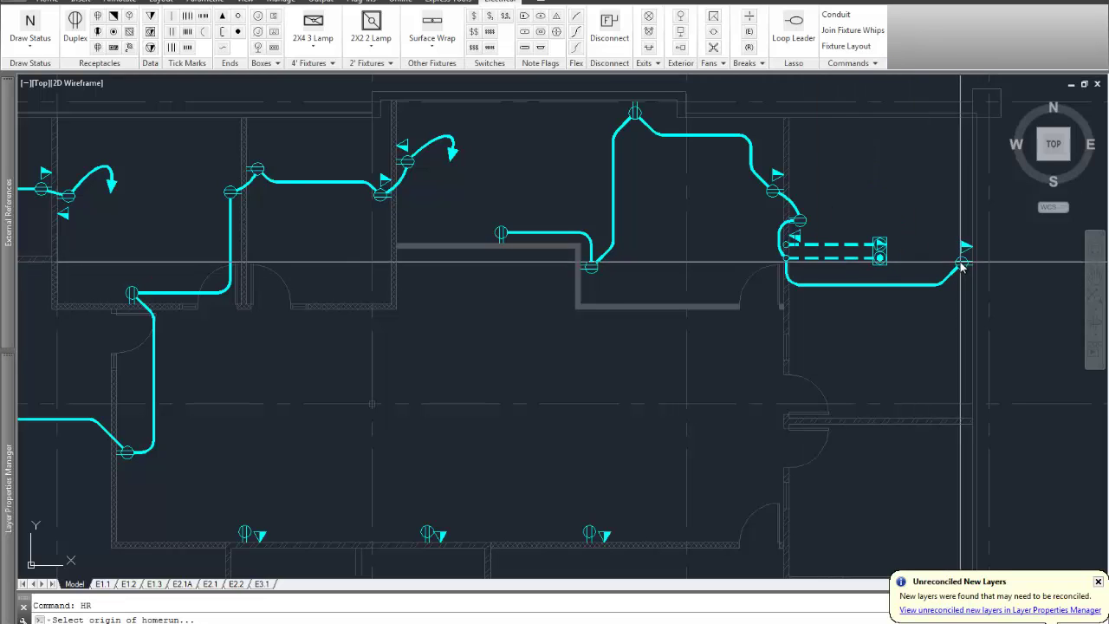
pyautogui.click(962, 262)
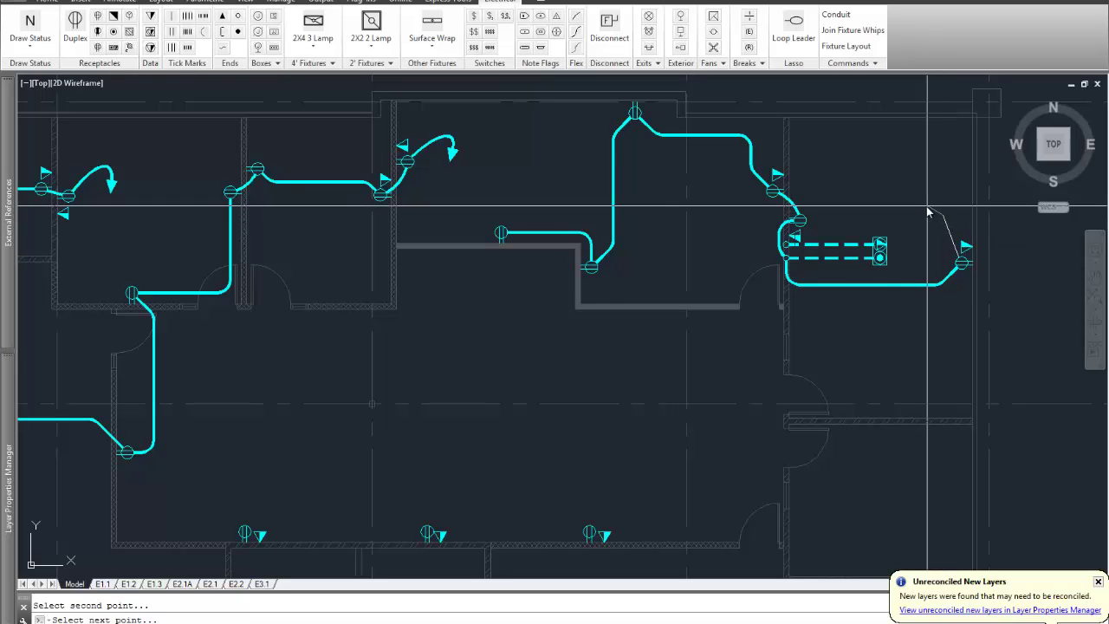
pyautogui.click(929, 227)
pyautogui.click(906, 253)
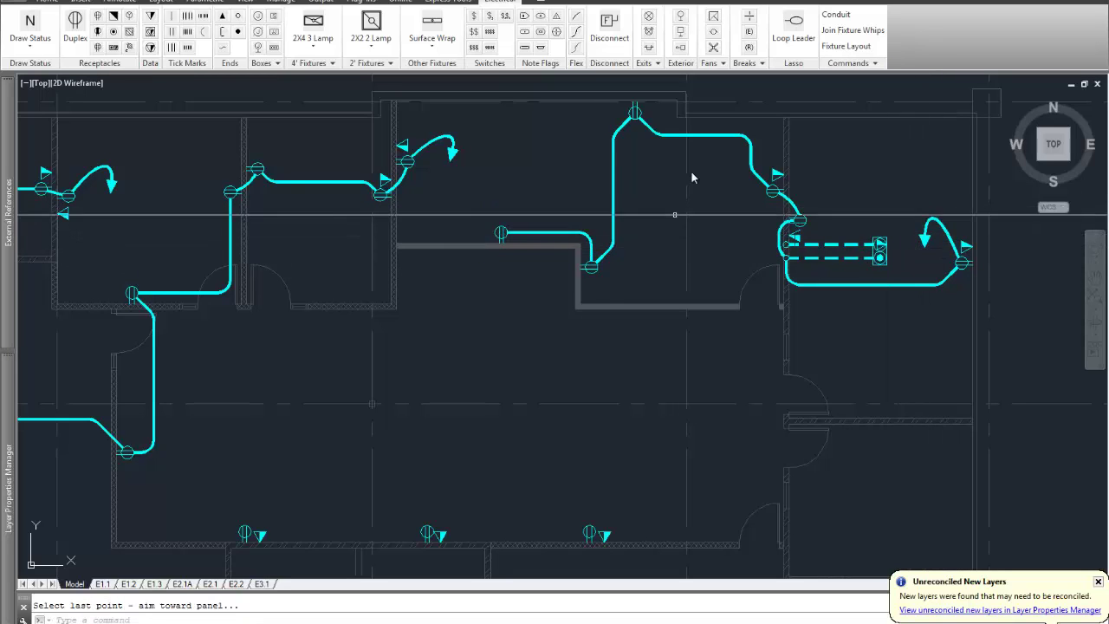
# Join the three bottom-wall receptacles with conduit arched upward between each.
pyautogui.click(832, 15)
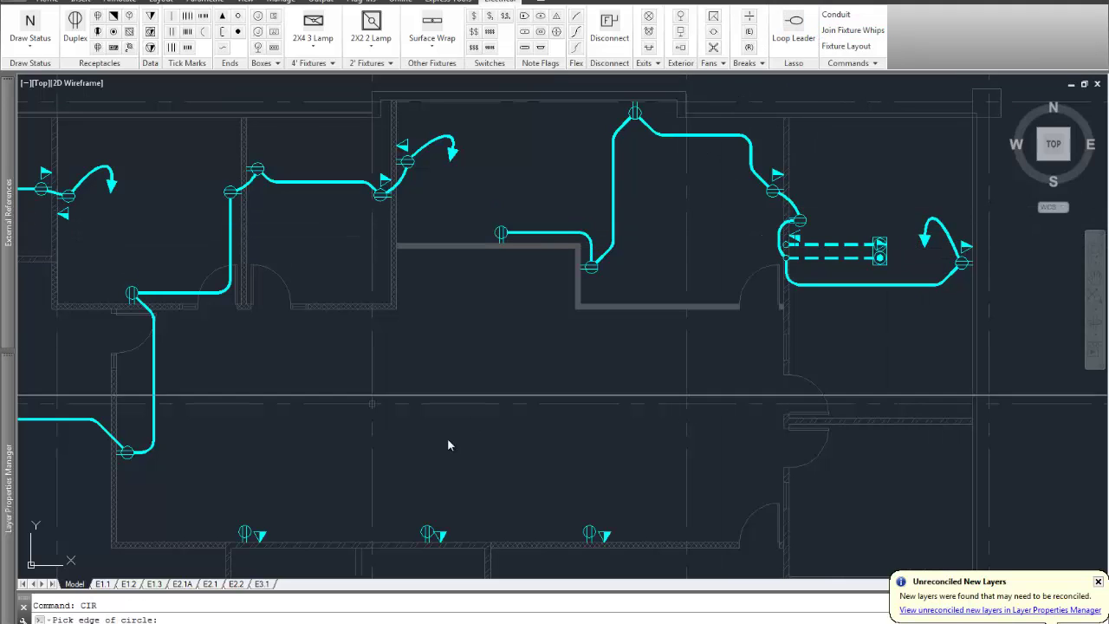
pyautogui.click(245, 532)
pyautogui.click(427, 533)
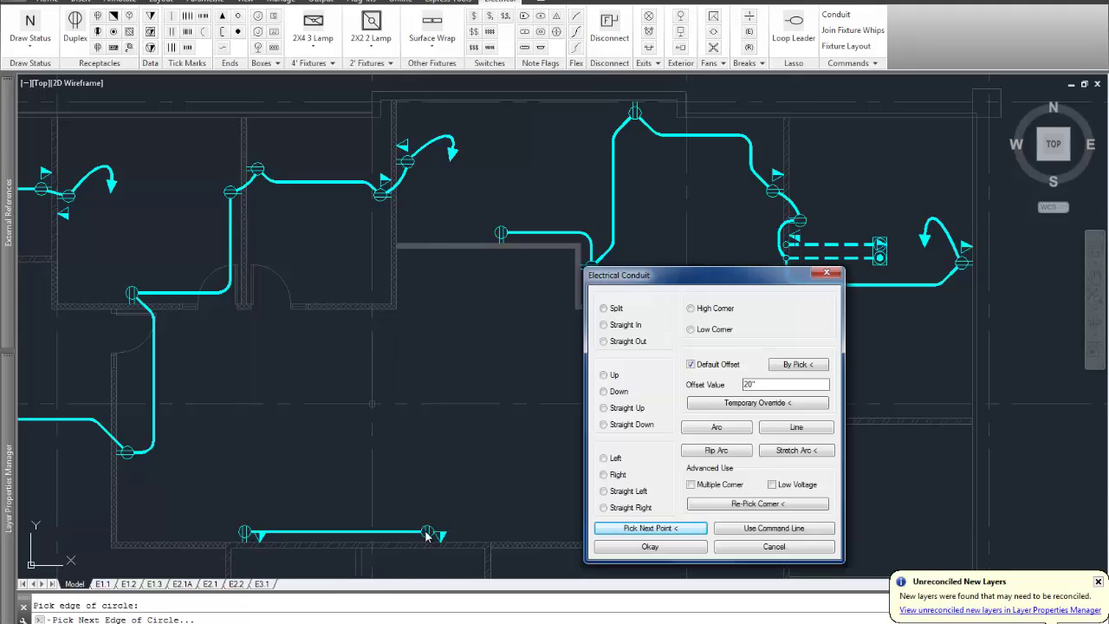
pyautogui.click(606, 377)
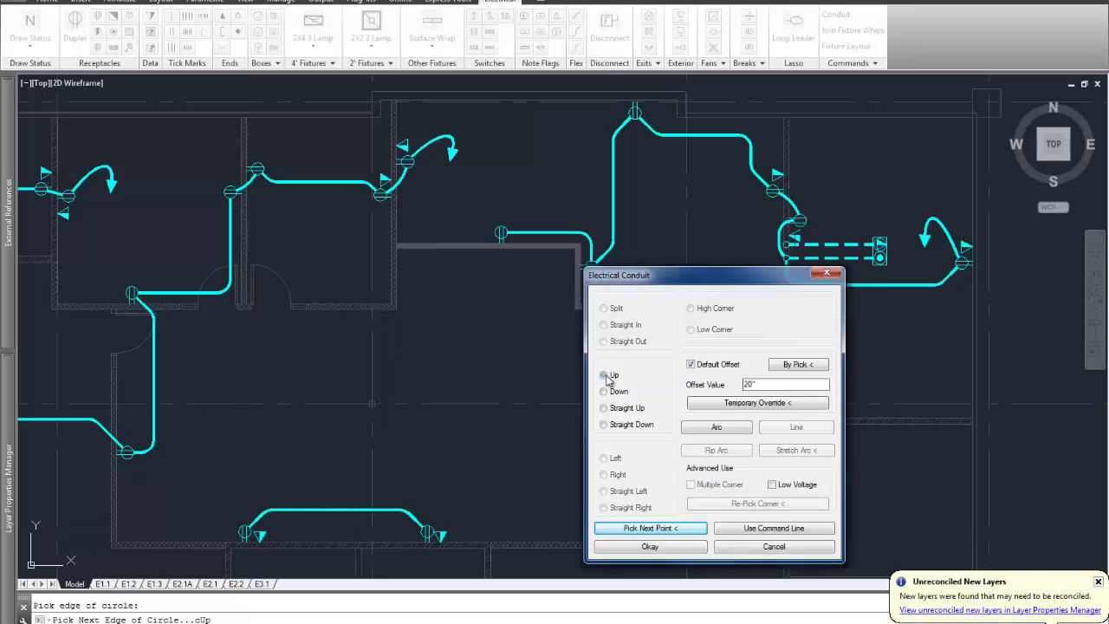
pyautogui.click(640, 528)
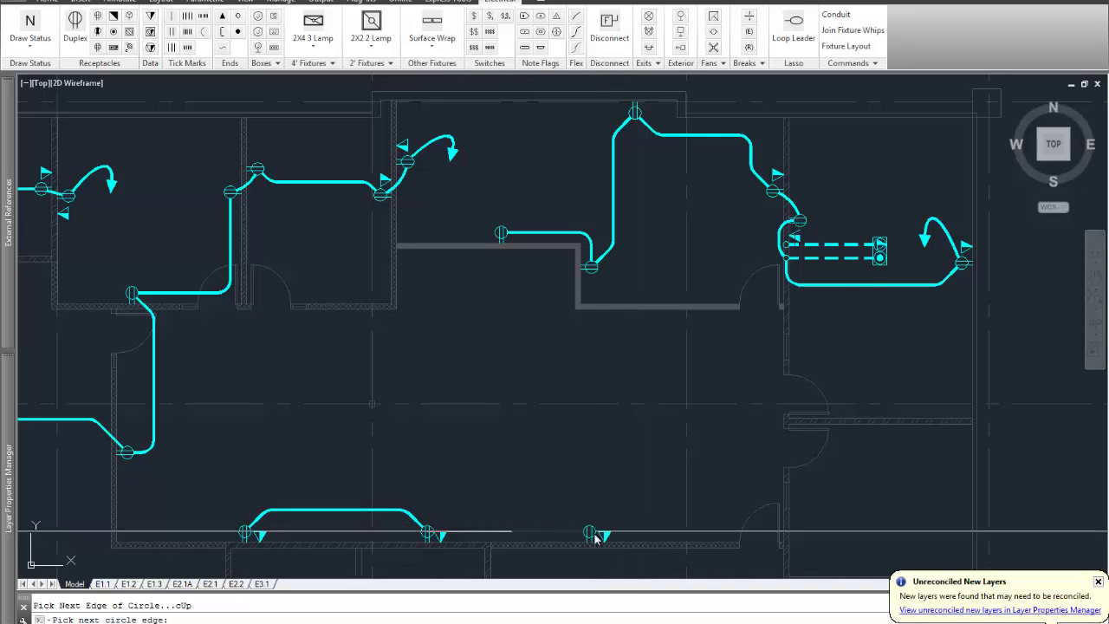
pyautogui.click(594, 533)
pyautogui.click(612, 378)
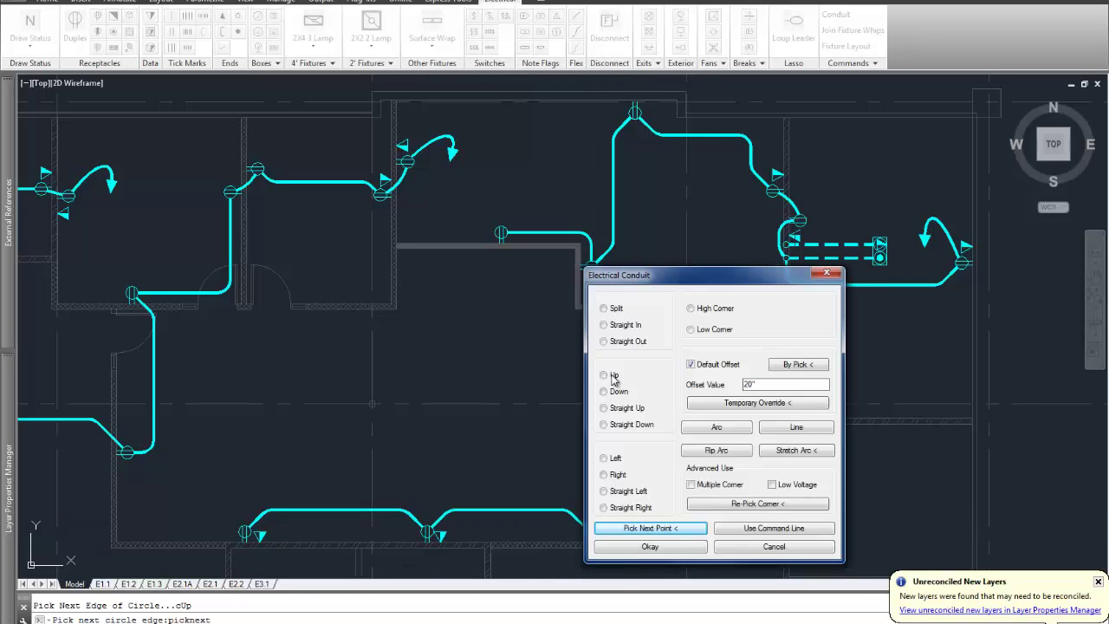
pyautogui.click(649, 547)
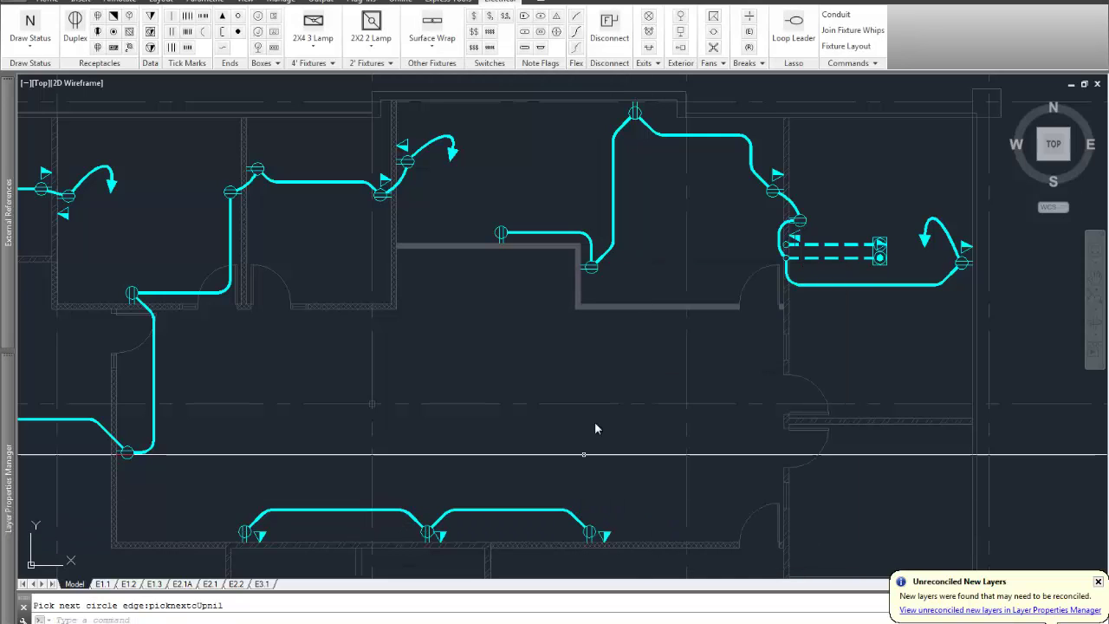
# Add a home run from the last bottom receptacle and tick marks on the bottom conduit.
pyautogui.click(849, 63)
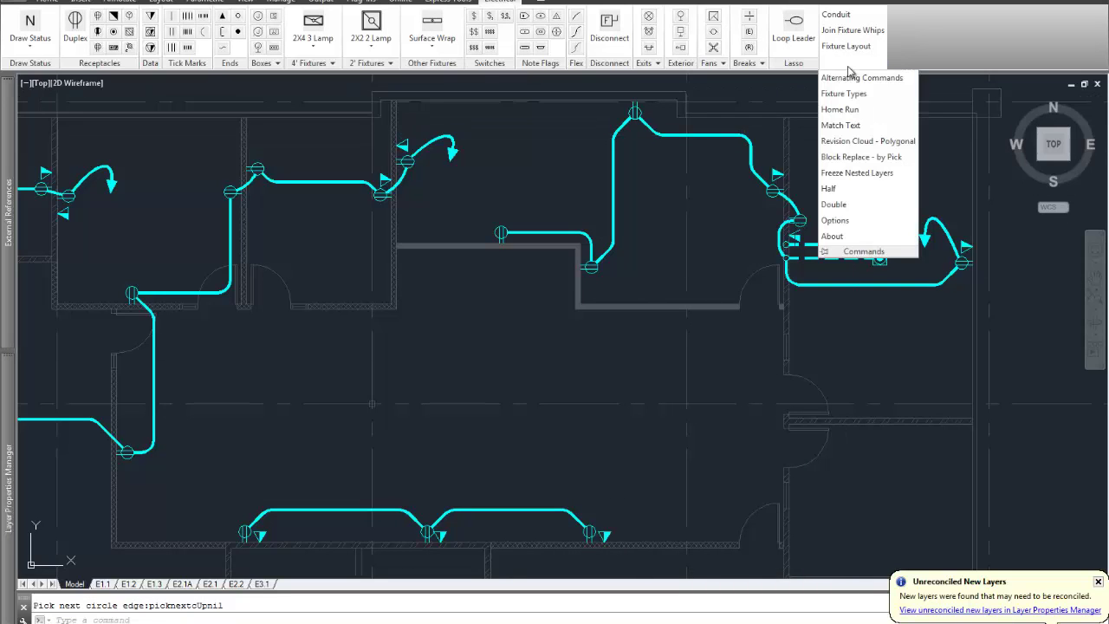
pyautogui.click(840, 110)
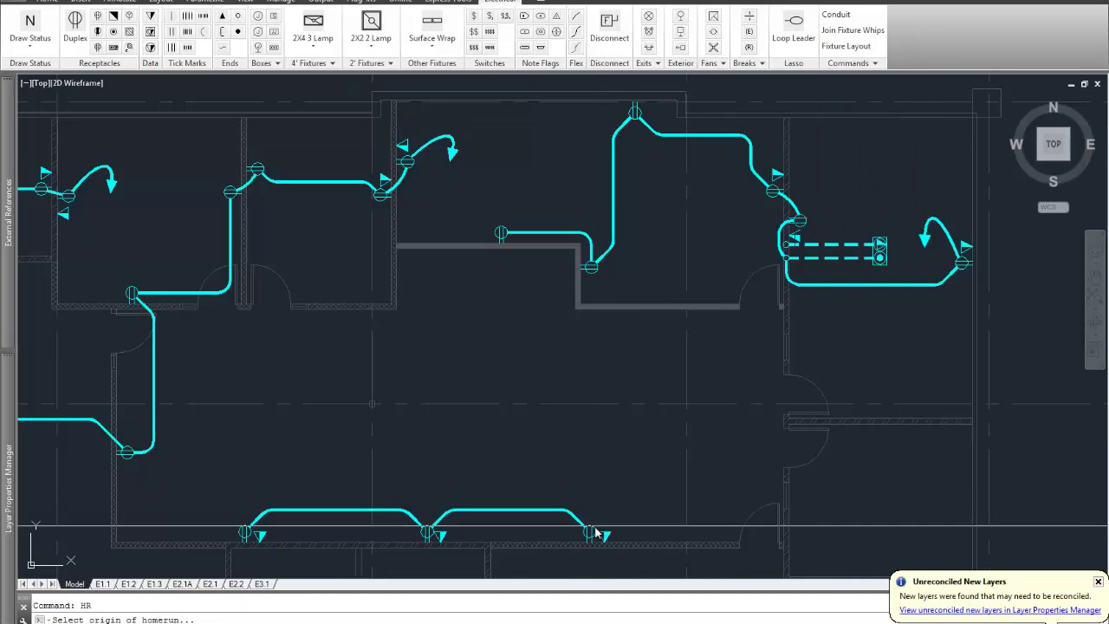
pyautogui.click(592, 529)
pyautogui.click(646, 501)
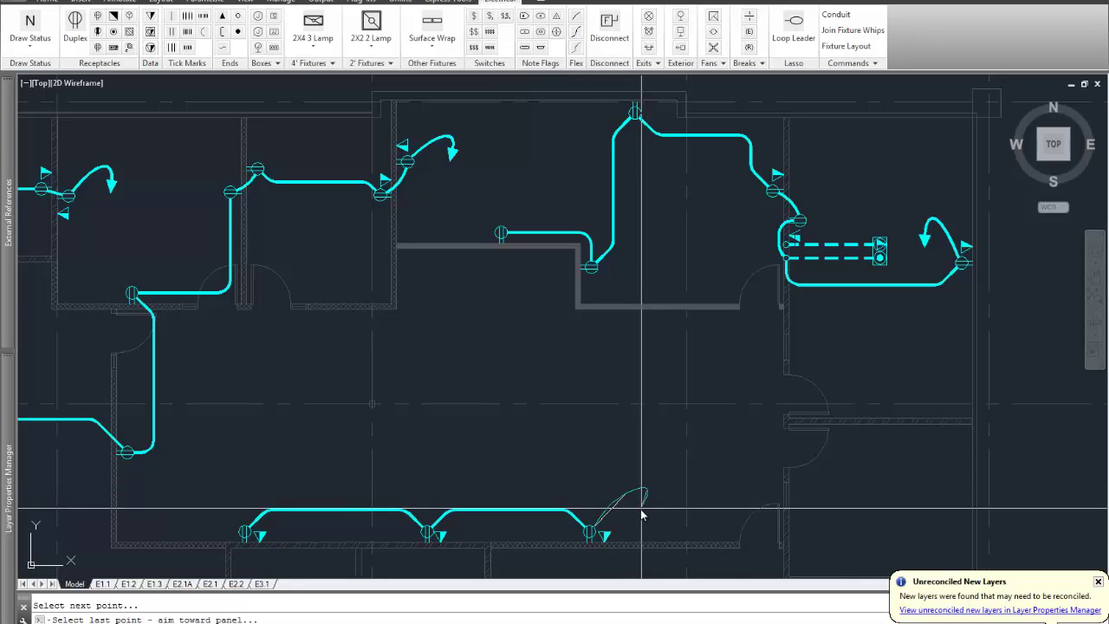
pyautogui.click(643, 514)
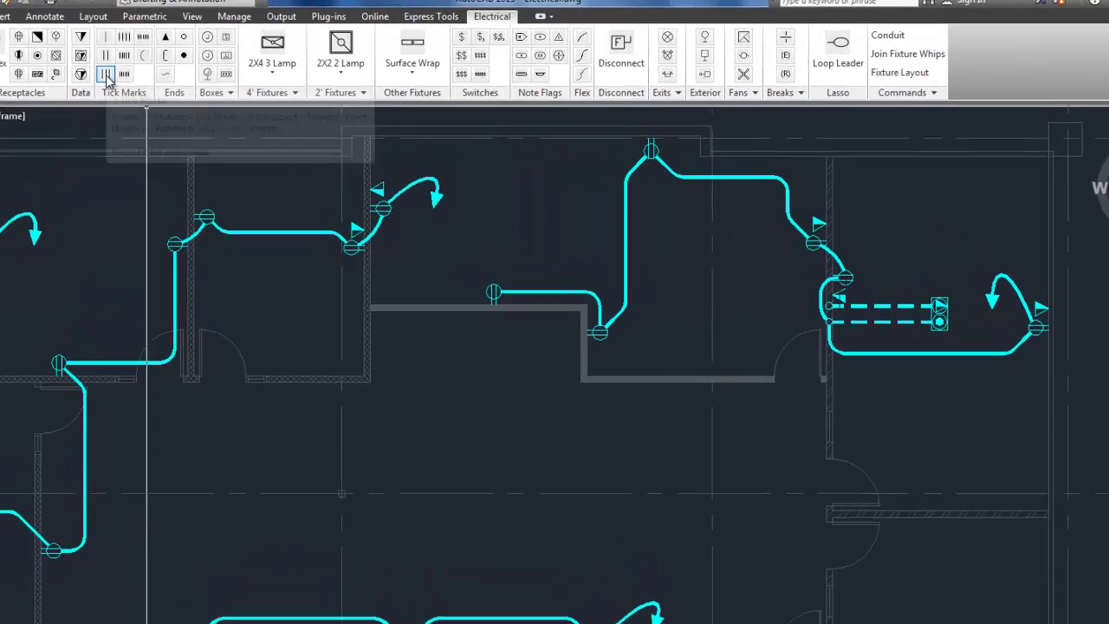
pyautogui.click(106, 75)
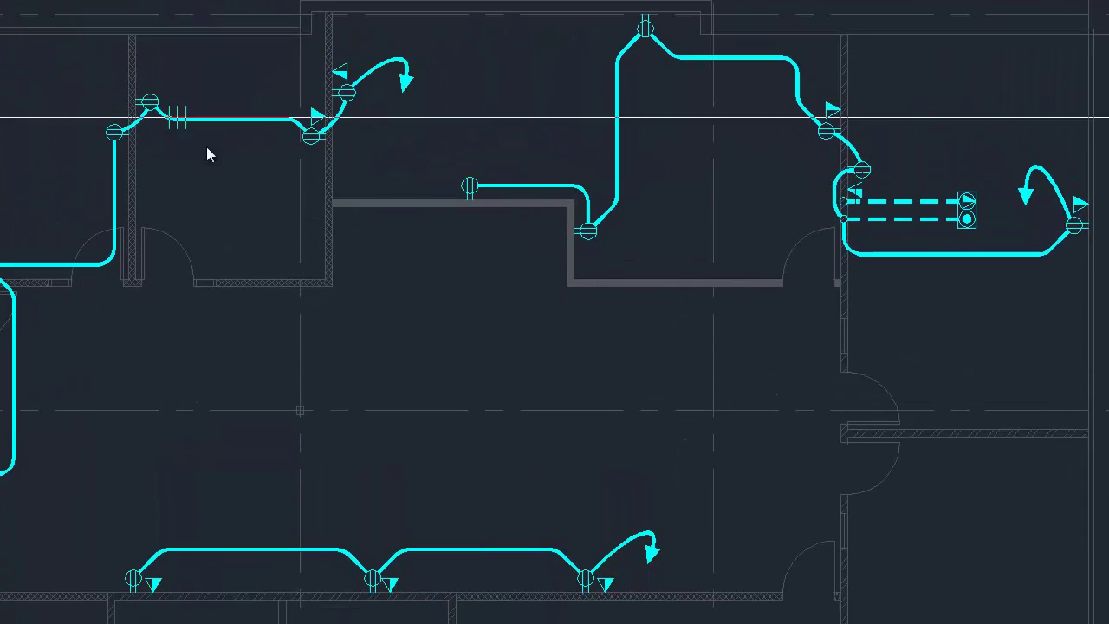
pyautogui.click(472, 549)
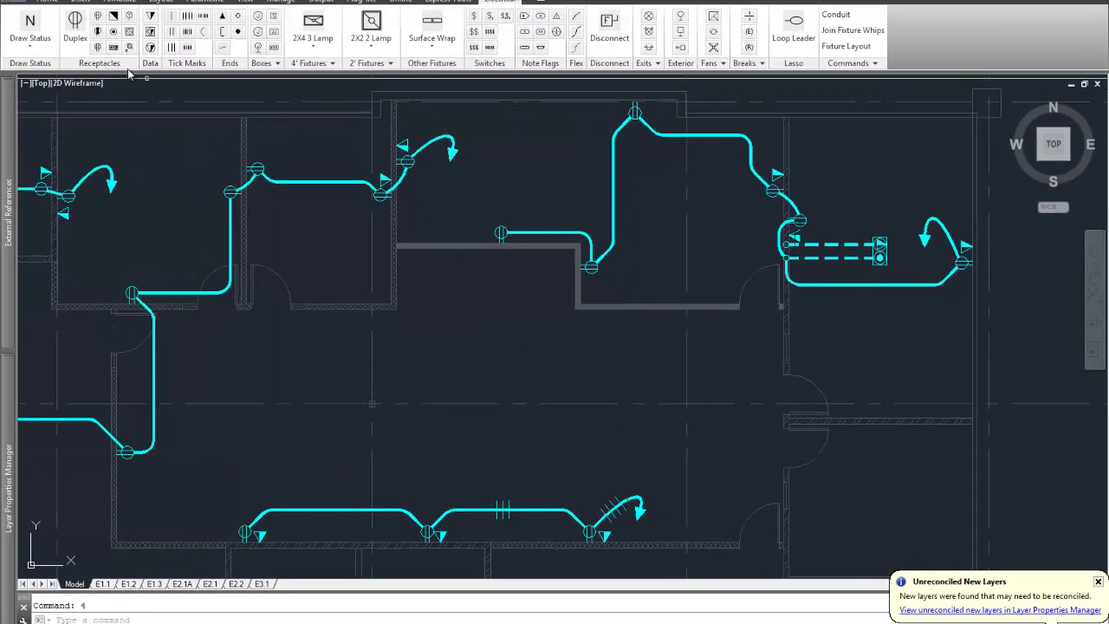
# Place a sample receptacle block and replace the lower-wall receptacles with it.
pyautogui.click(96, 36)
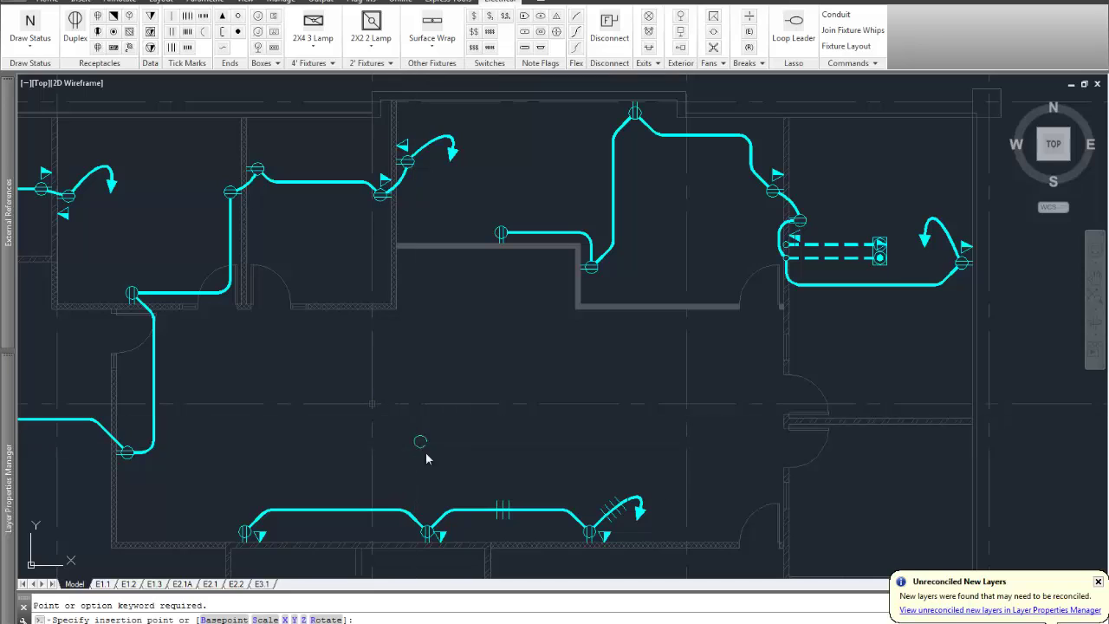
pyautogui.click(463, 452)
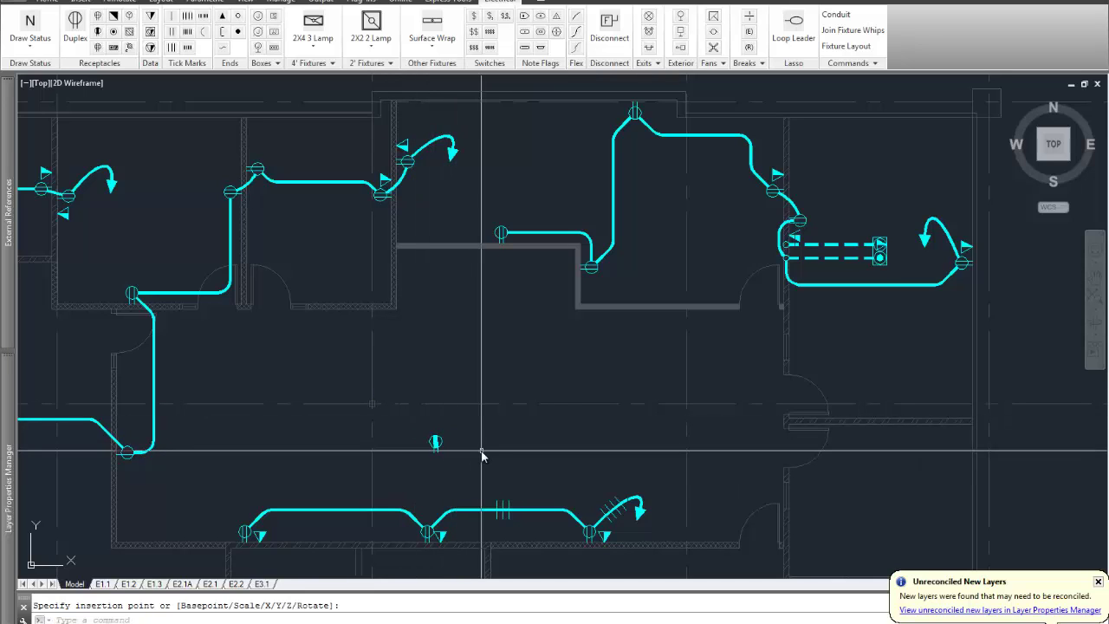
pyautogui.click(847, 66)
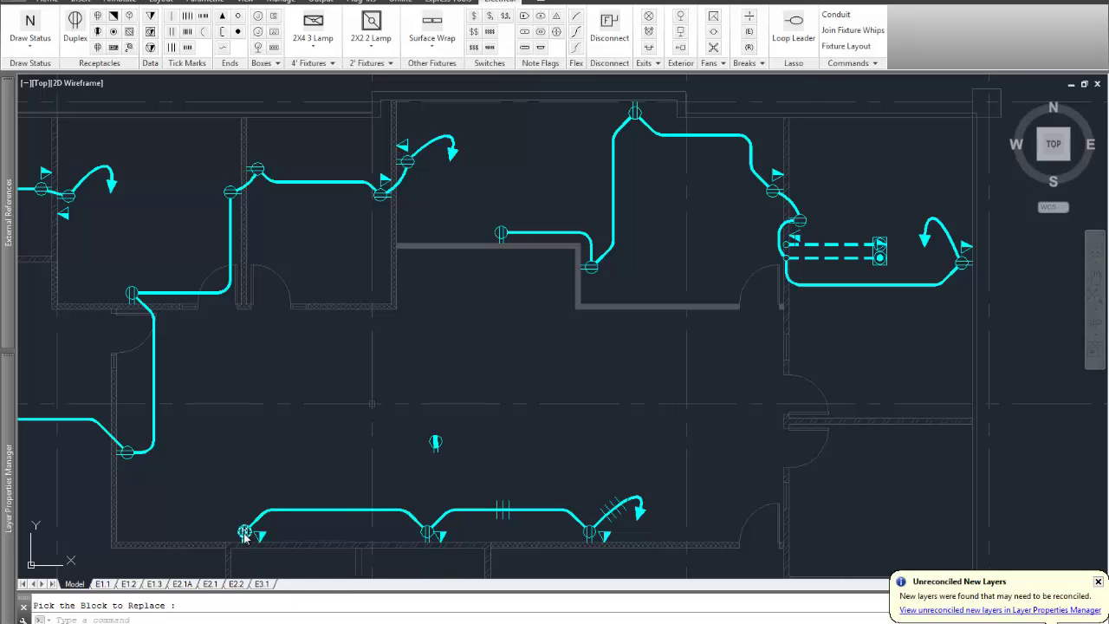
pyautogui.click(397, 527)
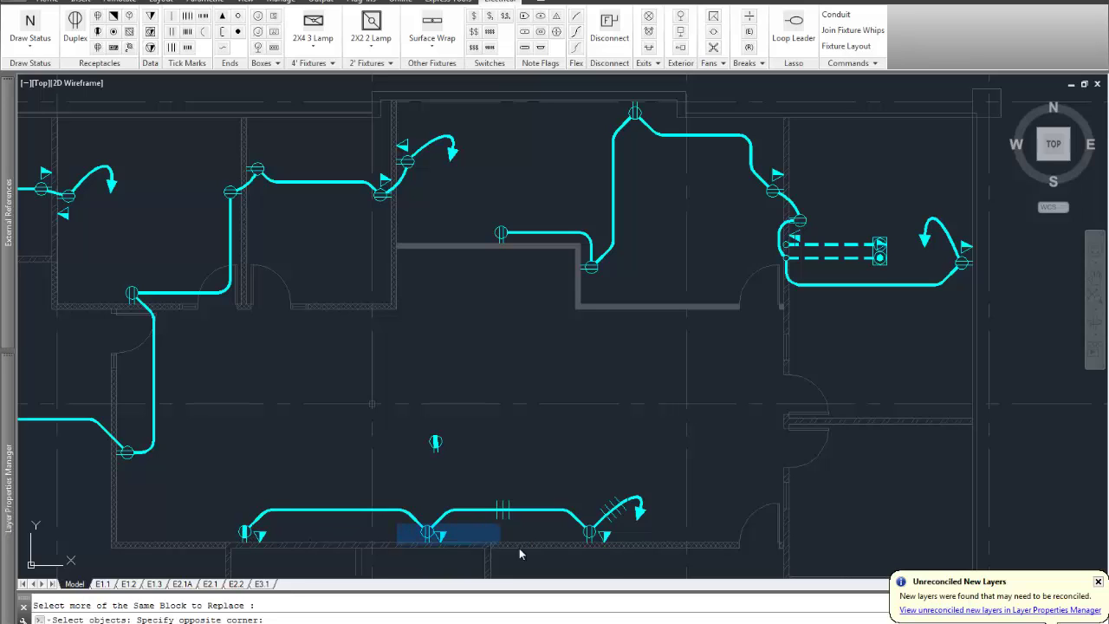
pyautogui.click(602, 561)
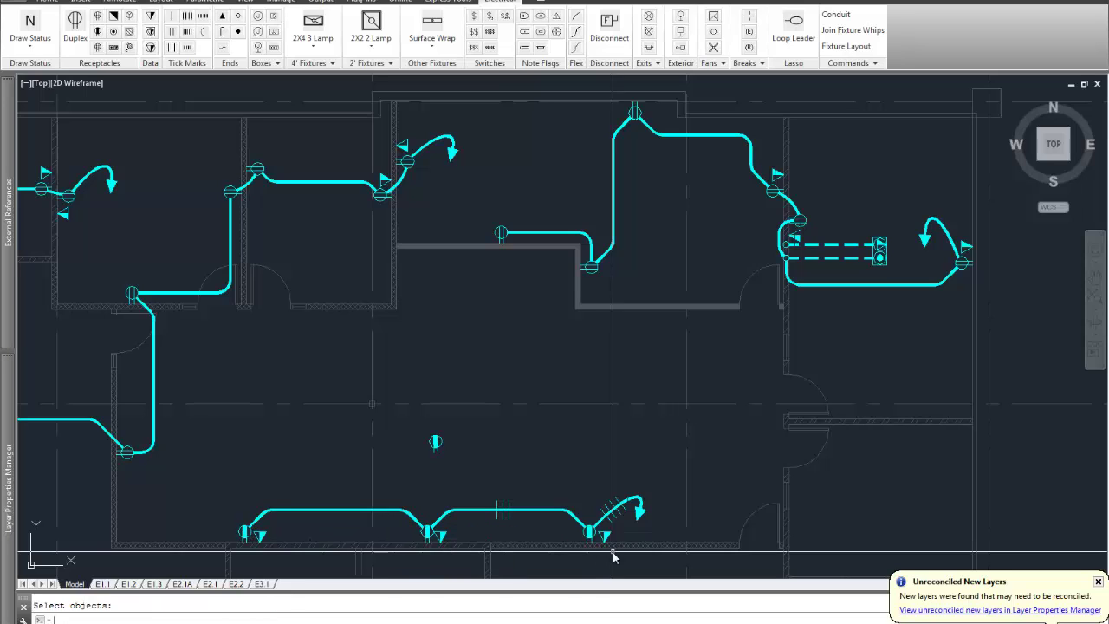
pyautogui.press('Return')
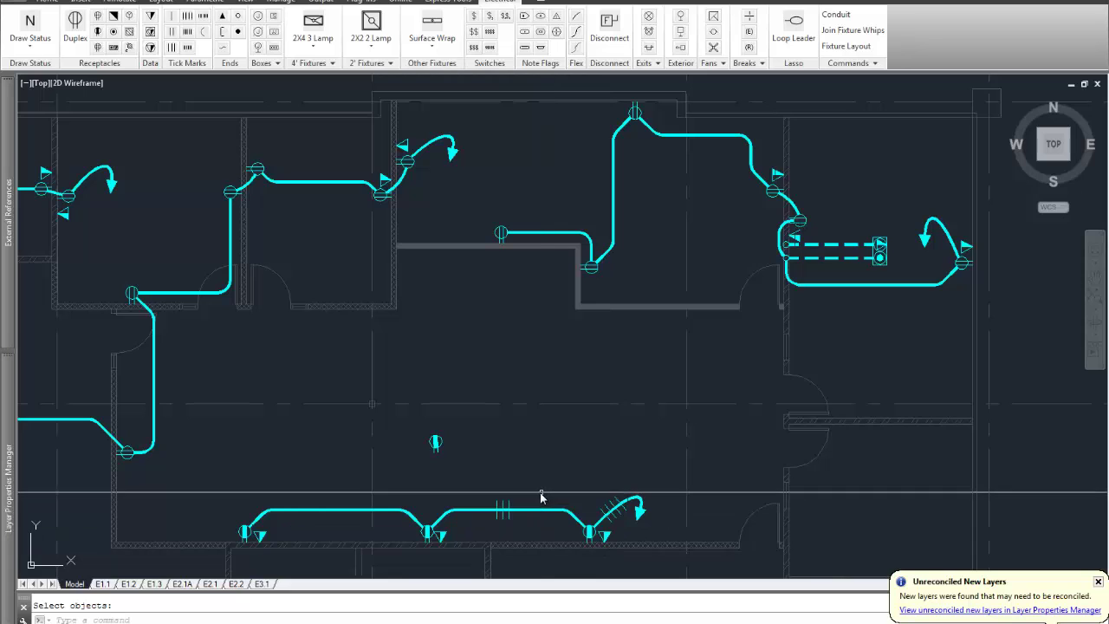
# Erase the sample receptacle with E.
pyautogui.write('E')
pyautogui.press('Return')
pyautogui.press('Return')
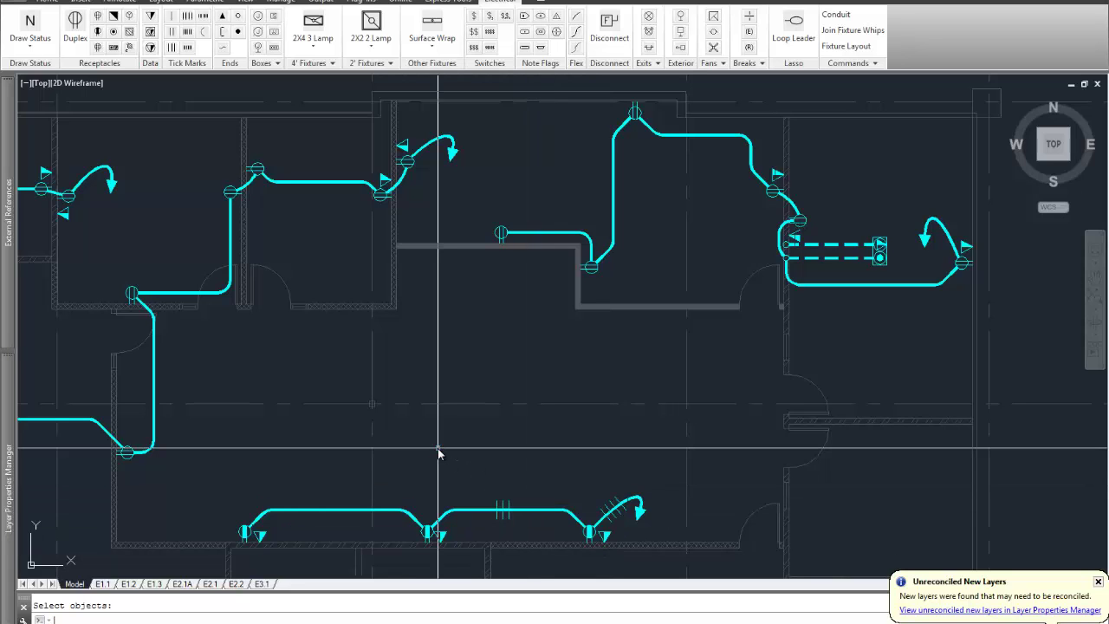
pyautogui.scroll(-3, 468, 466)
pyautogui.moveTo(411, 473); pyautogui.dragTo(597, 451, button='middle')
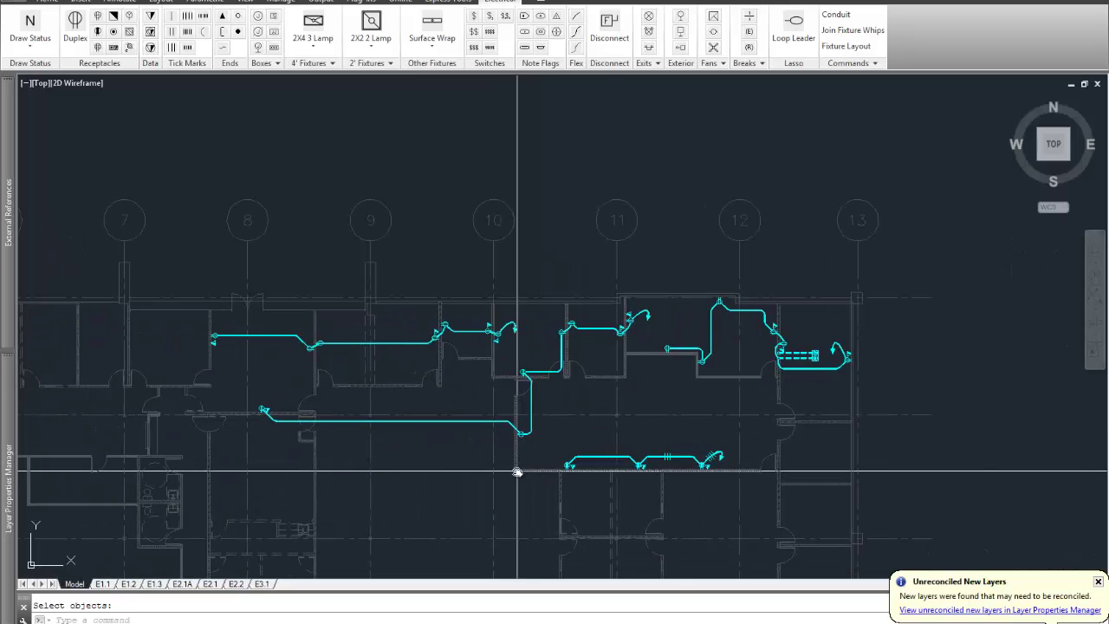
# Zoom to extents (ZE) and accept the 2x4 Fixture Layout settings.
pyautogui.write('ZE')
pyautogui.press('Return')
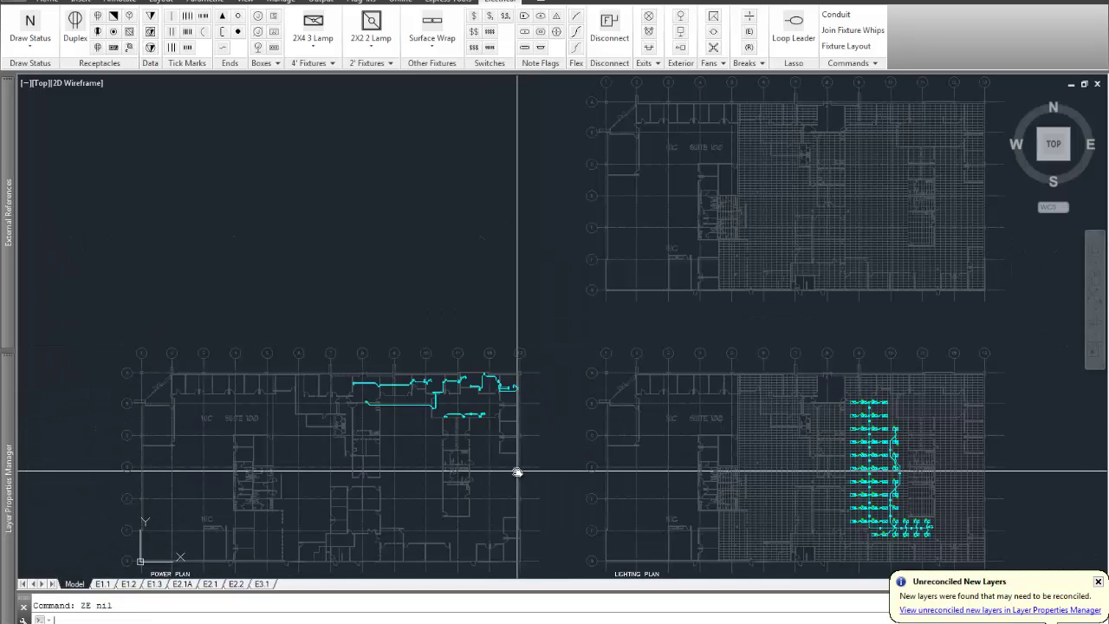
pyautogui.click(847, 48)
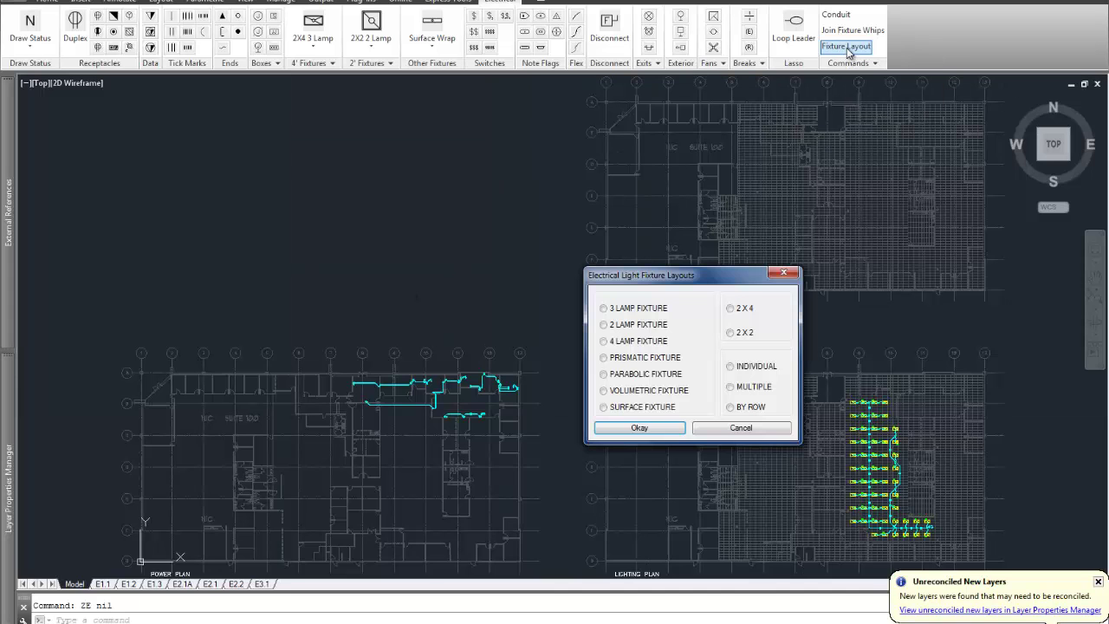
pyautogui.click(654, 428)
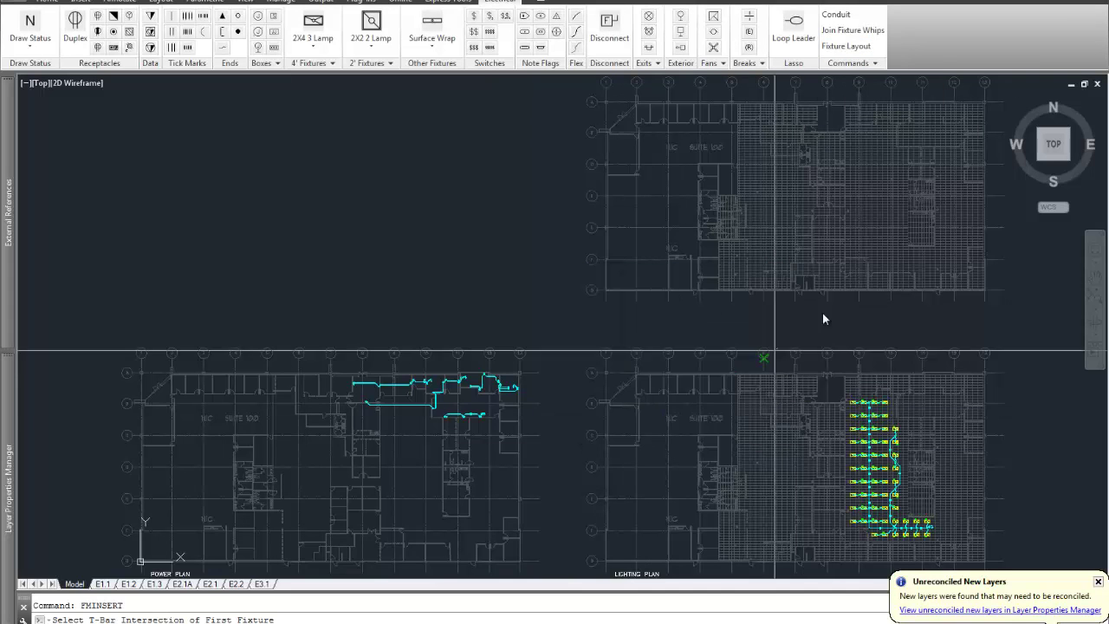
pyautogui.scroll(8, 914, 238)
pyautogui.scroll(3, 911, 247)
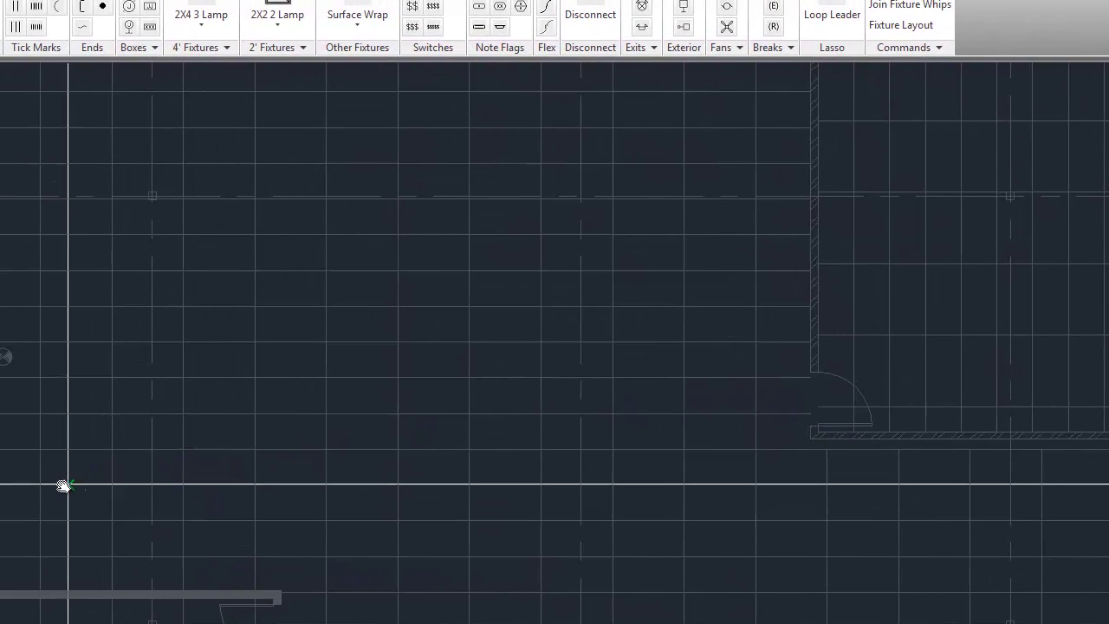
# Place four rows of four 2x4 fixtures from ceiling-grid intersections.
pyautogui.click(113, 519)
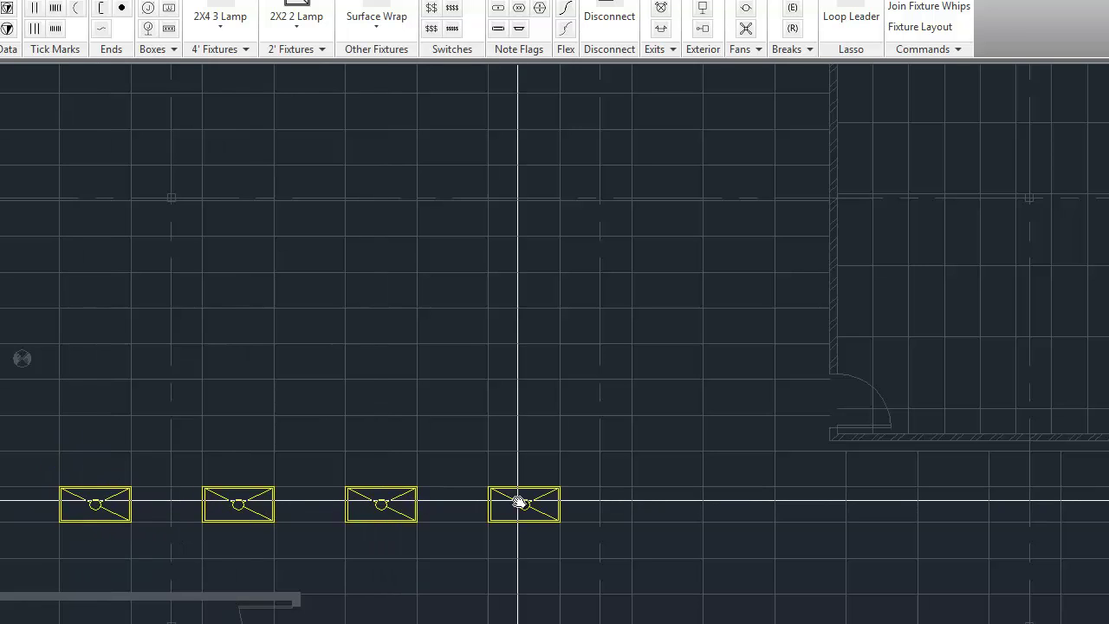
pyautogui.click(520, 503)
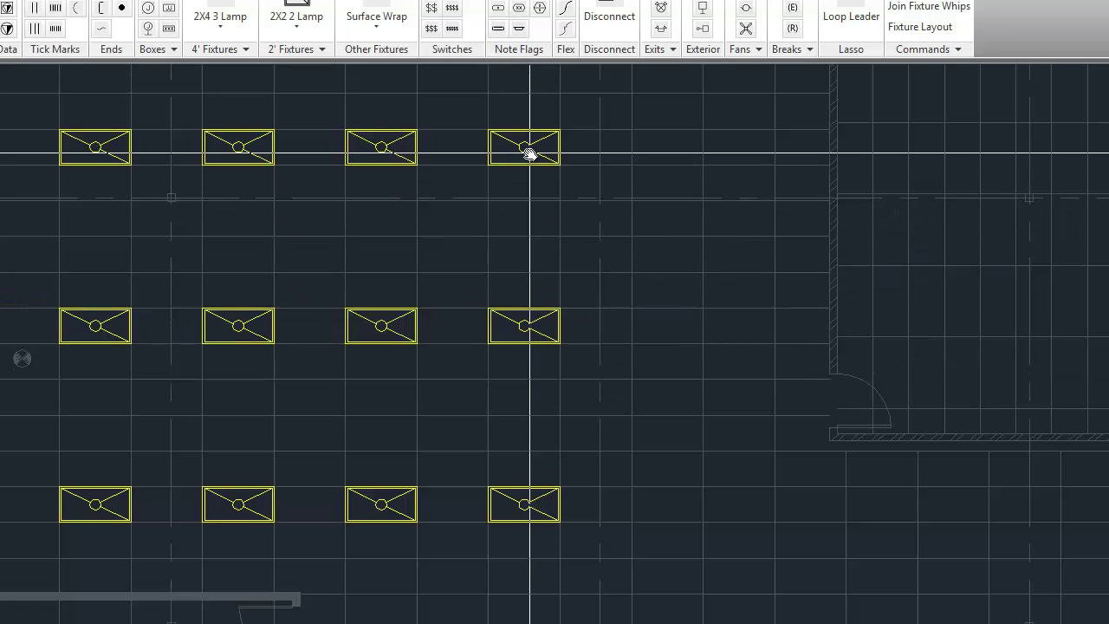
pyautogui.click(531, 153)
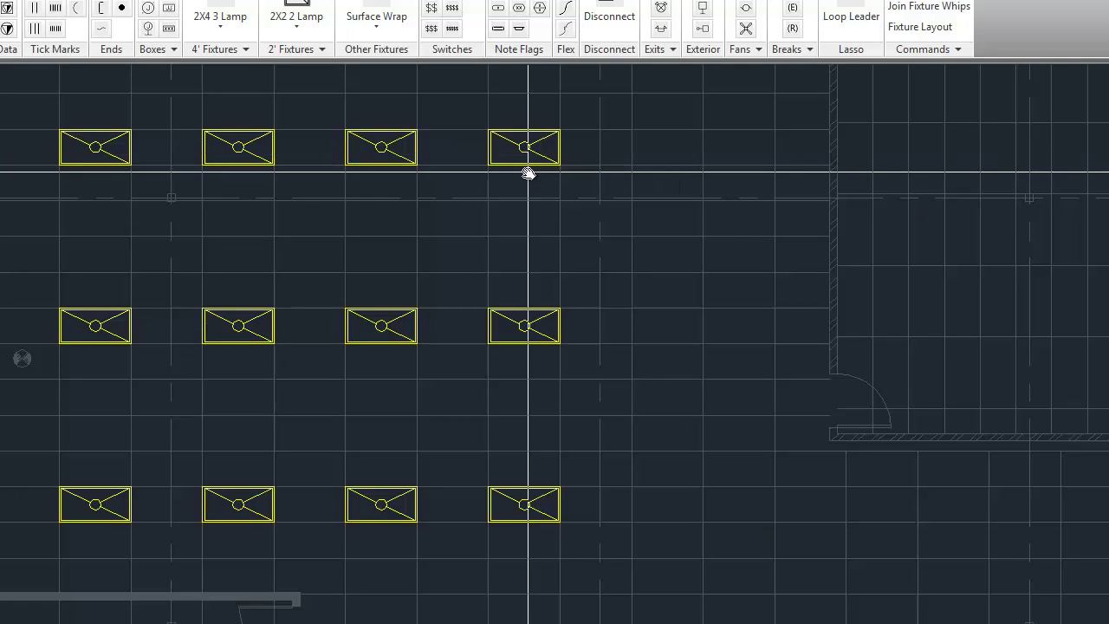
pyautogui.scroll(-3, 520, 242)
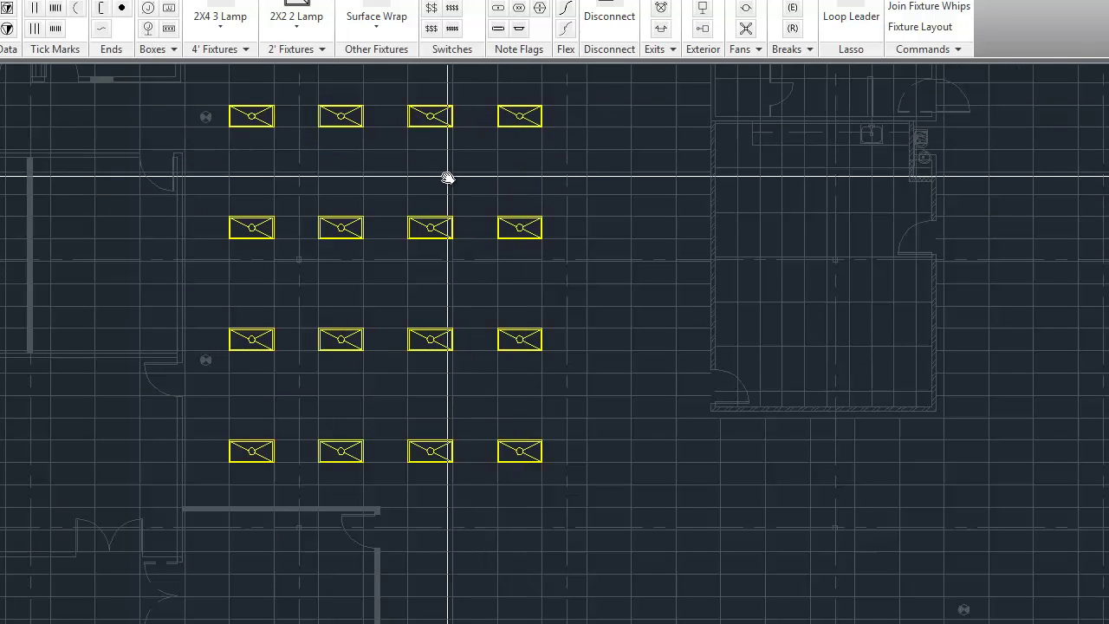
pyautogui.moveTo(448, 179)
pyautogui.mouseDown(button='middle')
pyautogui.moveTo(468, 240)
pyautogui.moveTo(458, 242)
pyautogui.mouseUp(button='middle')
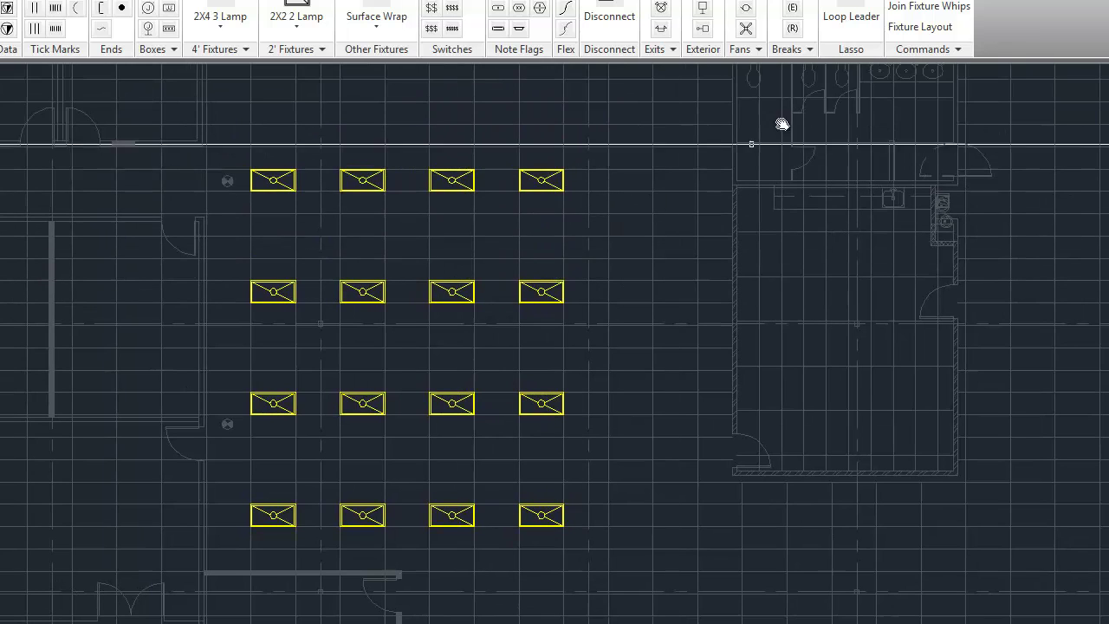
pyautogui.click(899, 10)
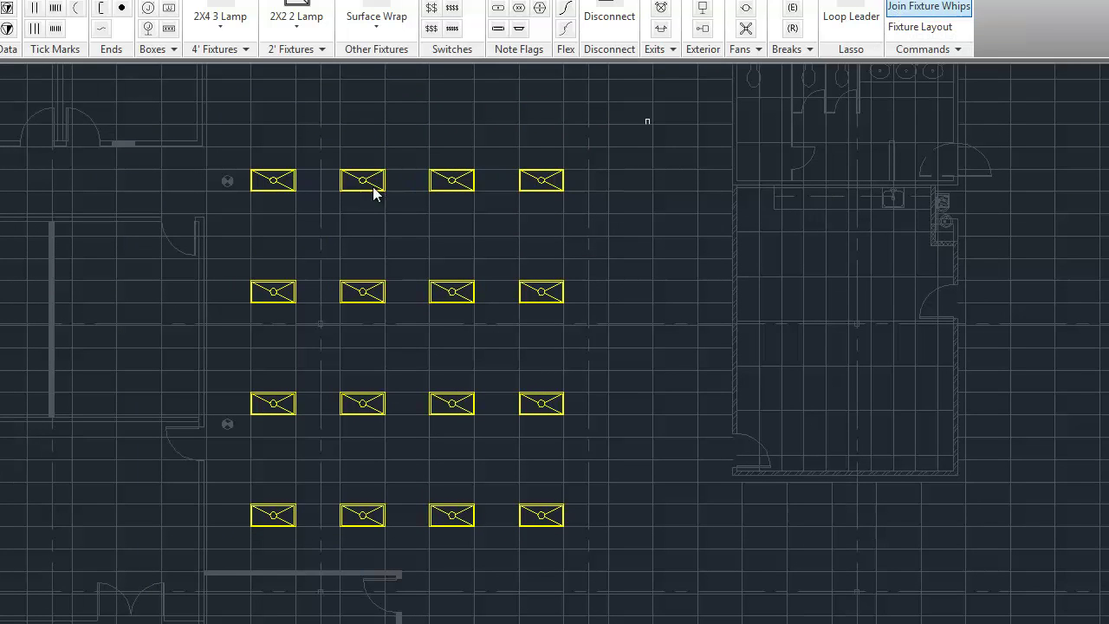
# Window-select all sixteen fixtures to generate whips and four linked junction boxes.
pyautogui.click(136, 156)
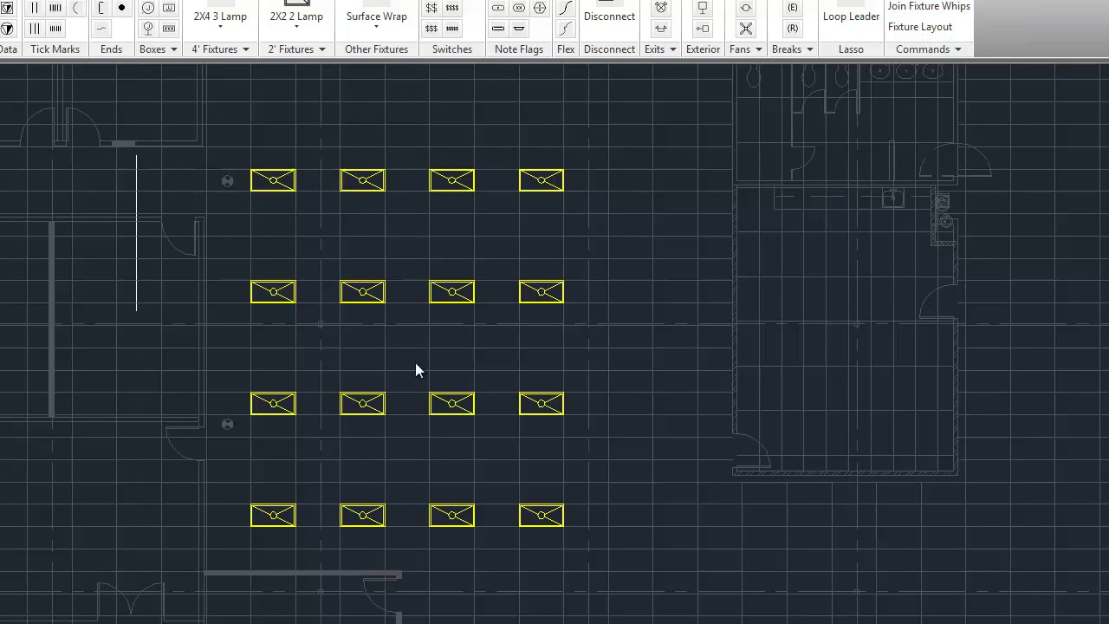
pyautogui.click(702, 532)
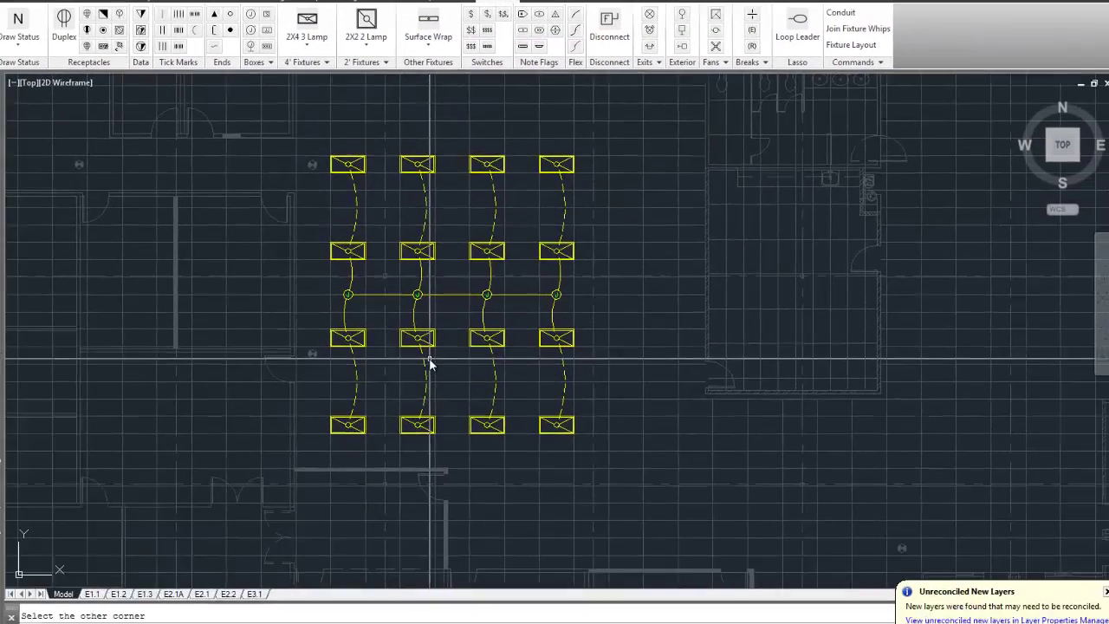
pyautogui.scroll(2, 378, 444)
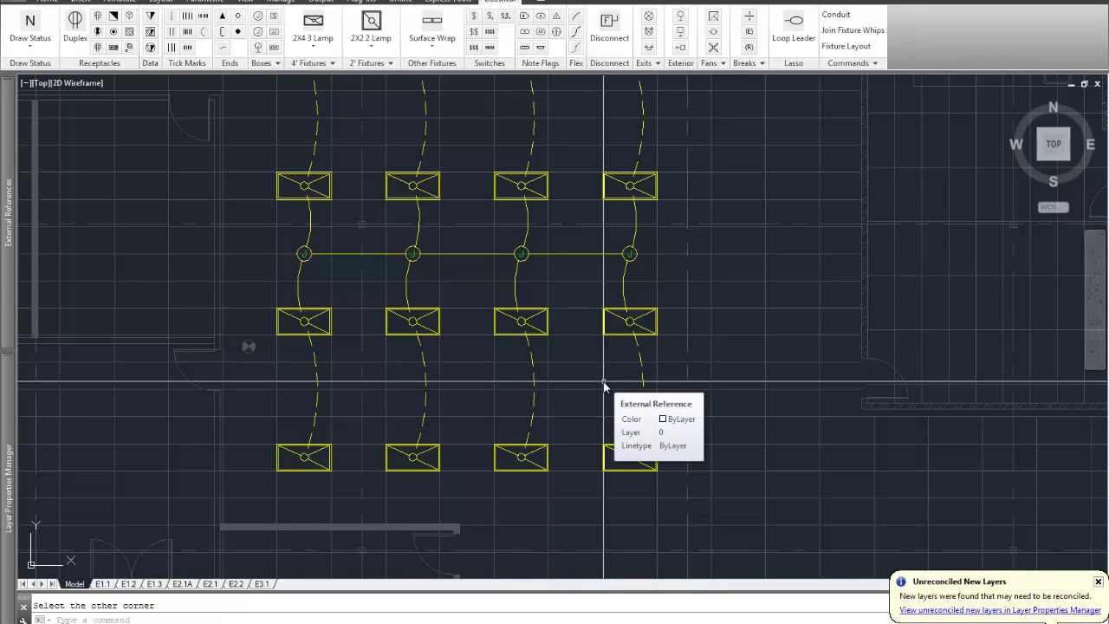
pyautogui.scroll(-4, 604, 385)
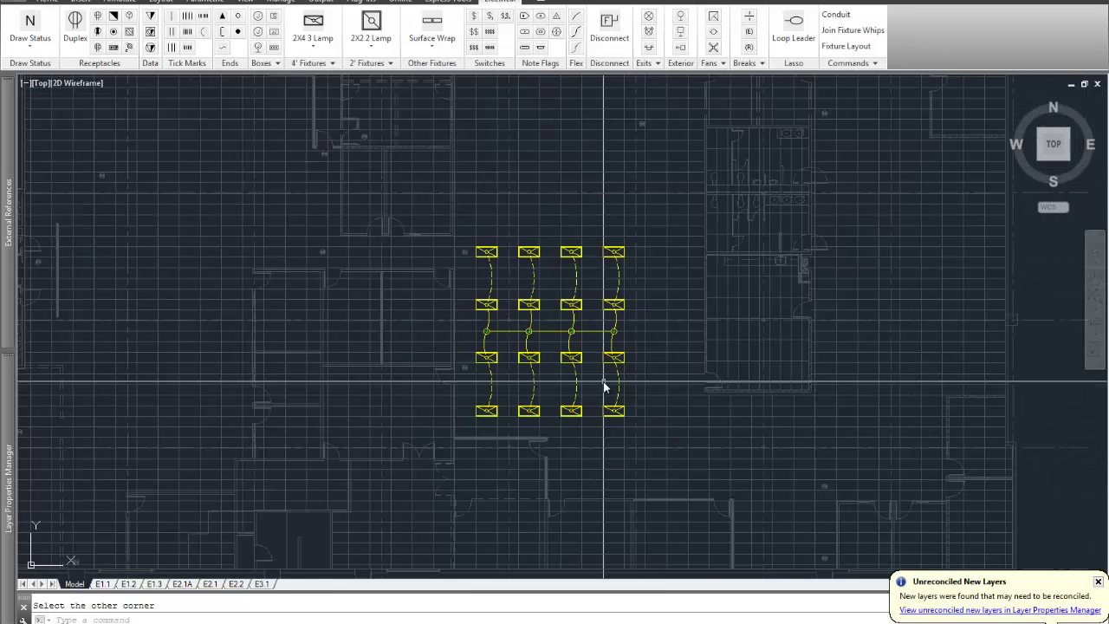
pyautogui.write('ZE')
pyautogui.press('Return')
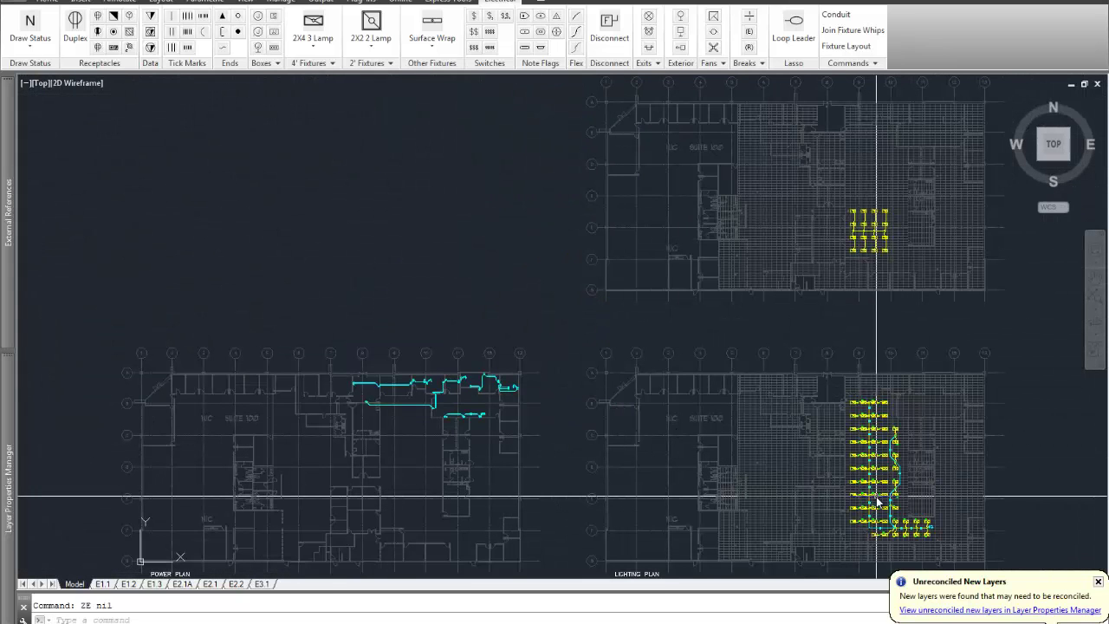
pyautogui.scroll(10, 897, 229)
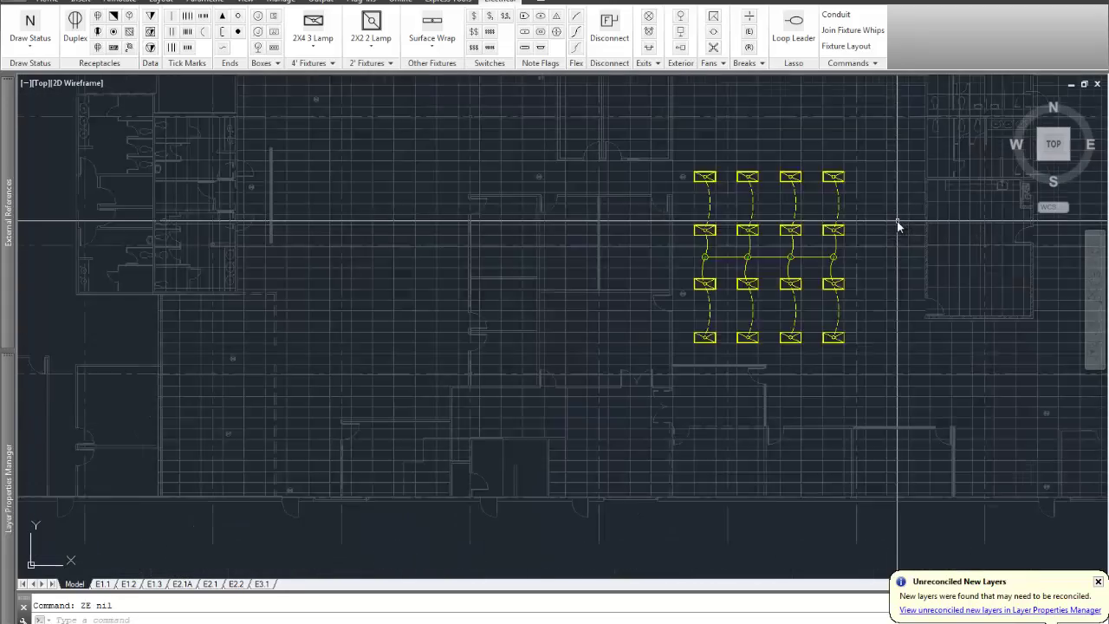
pyautogui.moveTo(849, 235); pyautogui.dragTo(800, 257, button='middle')
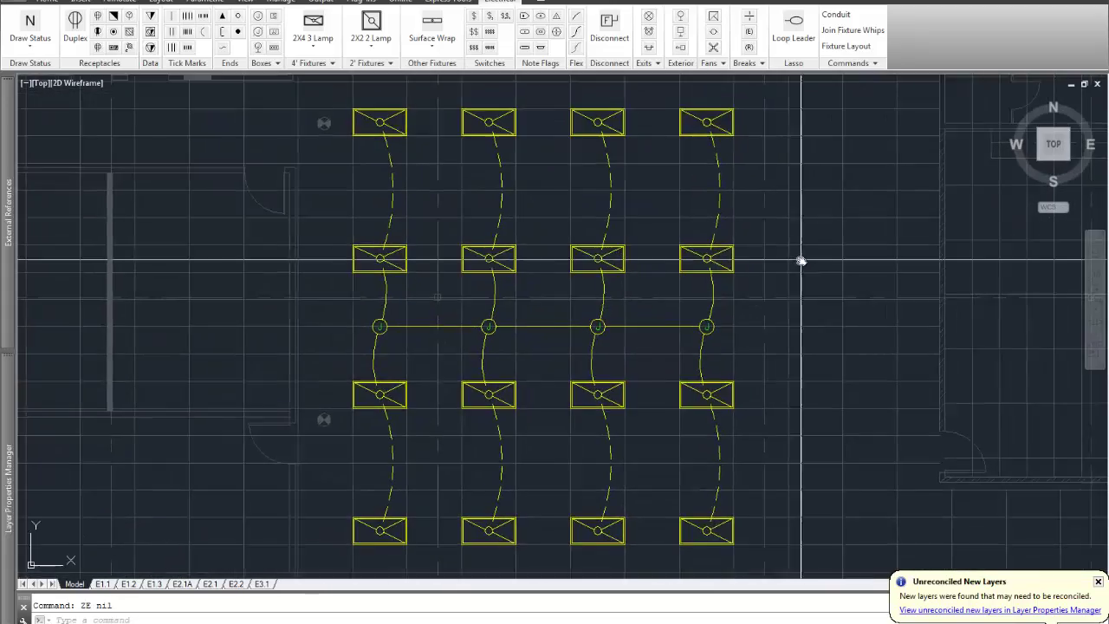